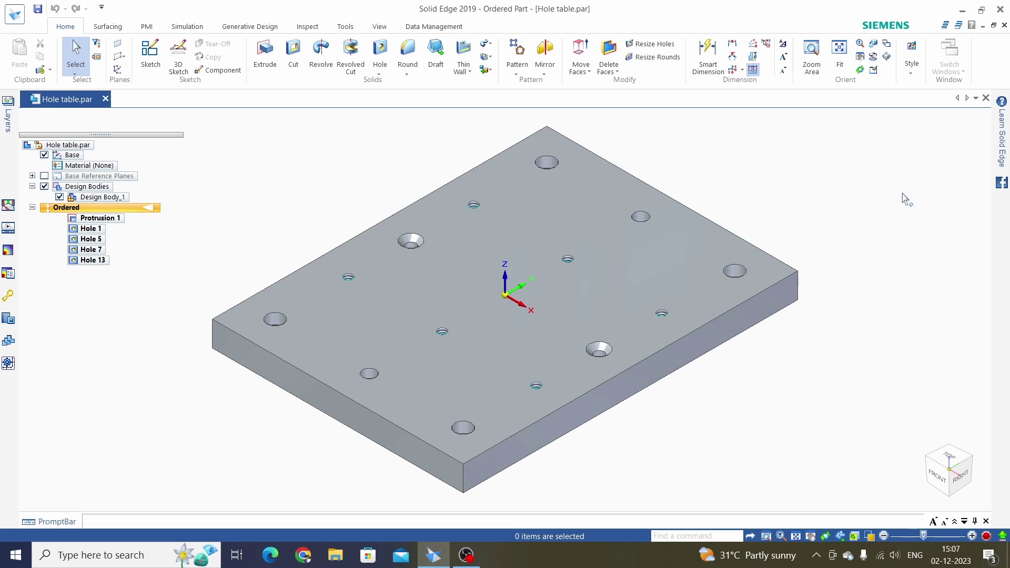
pyautogui.moveTo(785, 182); pyautogui.dragTo(745, 174, button='middle')
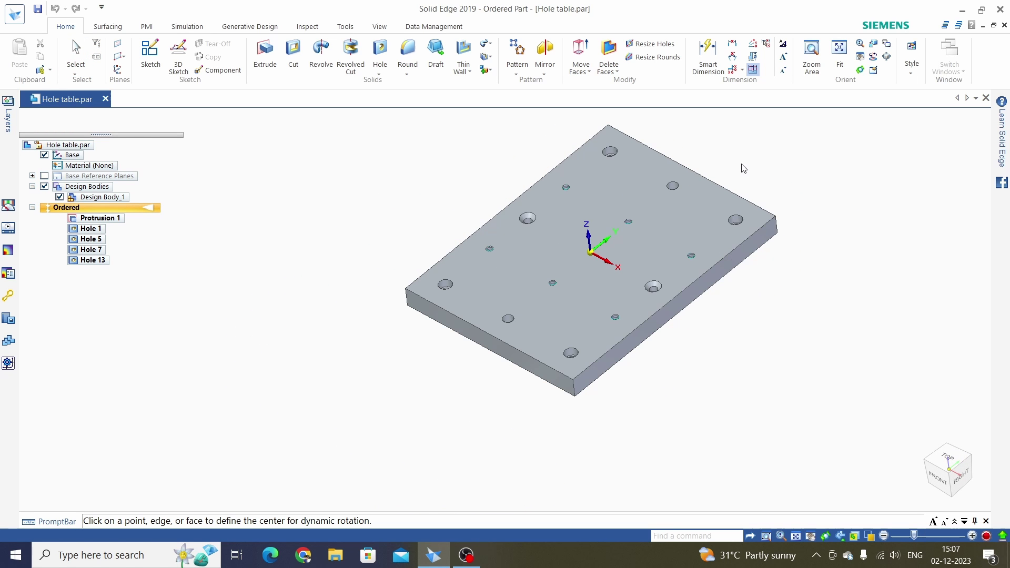
pyautogui.scroll(5, 615, 164)
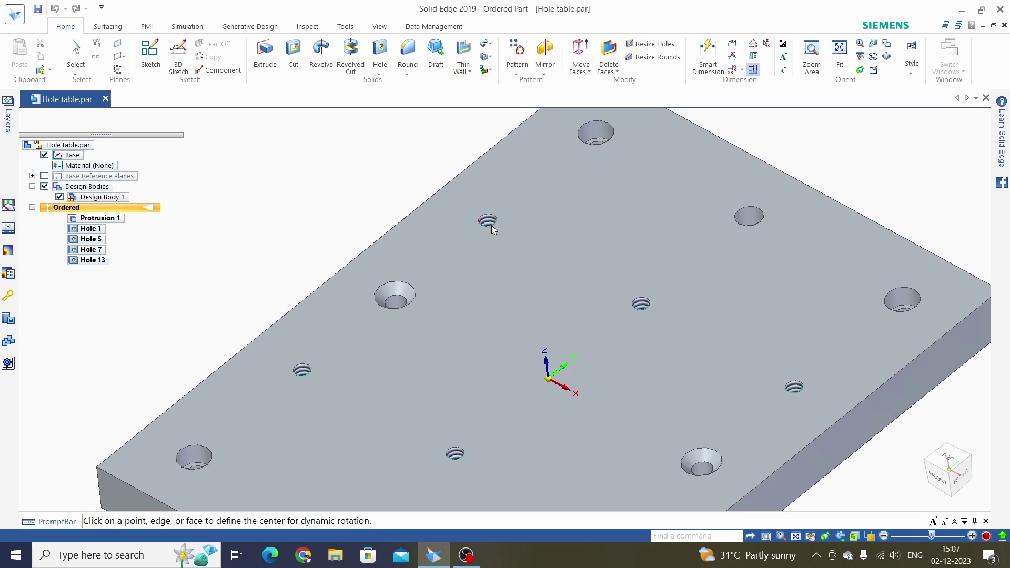
pyautogui.scroll(-4, 493, 224)
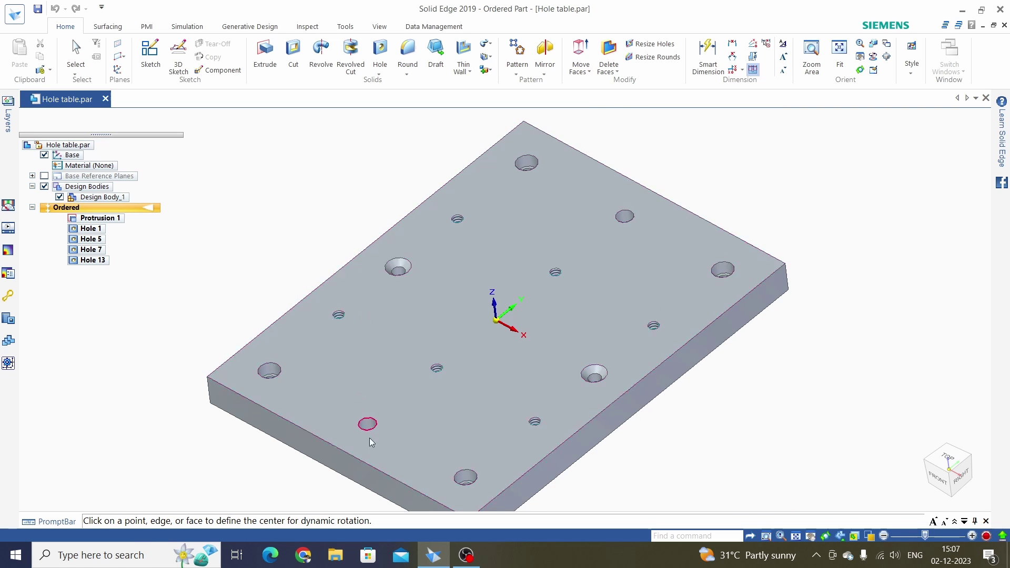
pyautogui.press('Escape')
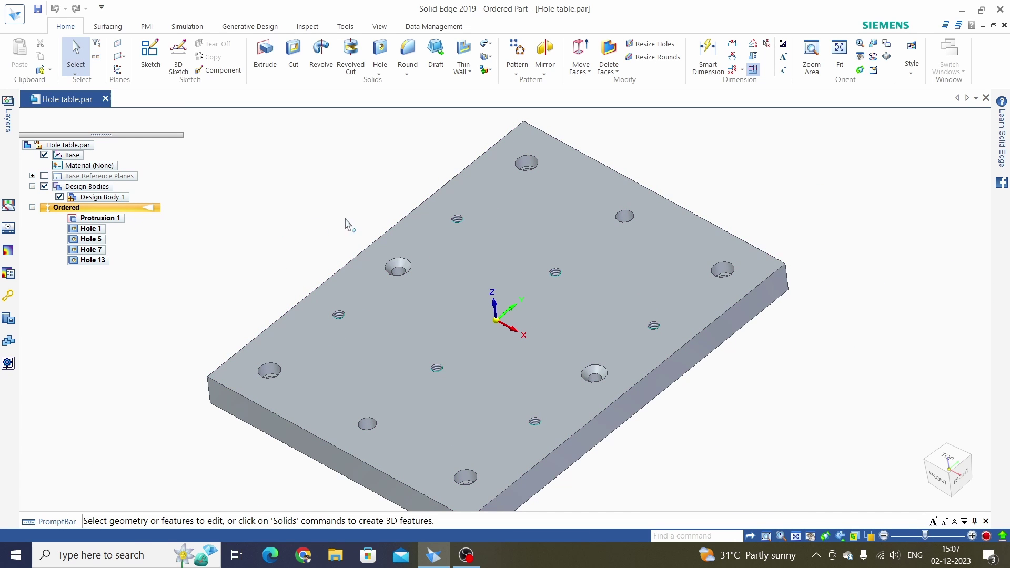
pyautogui.scroll(-3, 514, 190)
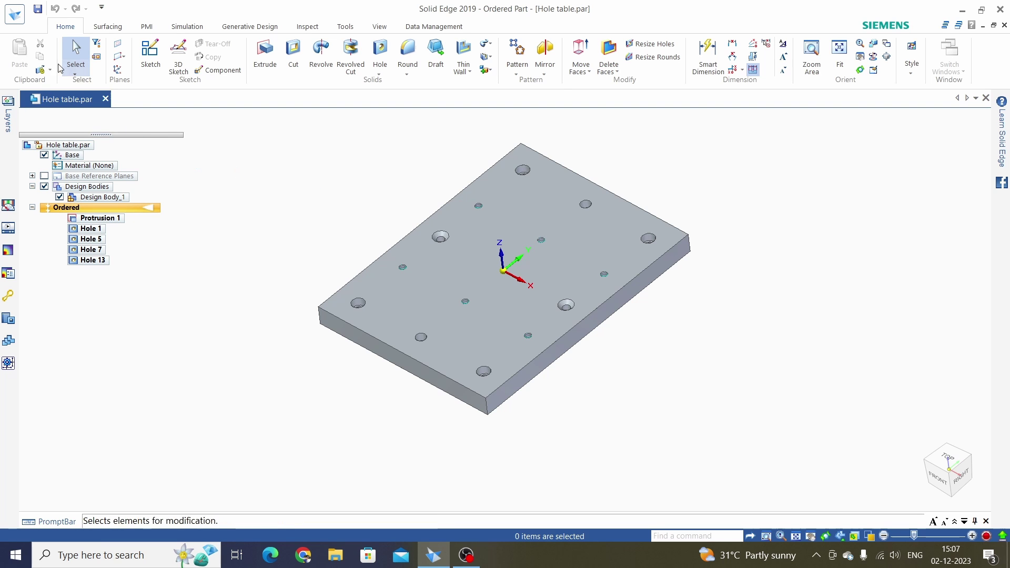
# - Create a drawing of the active plate model from Custom Template.dft, with the drawing view creation wizard running
pyautogui.click(12, 18)
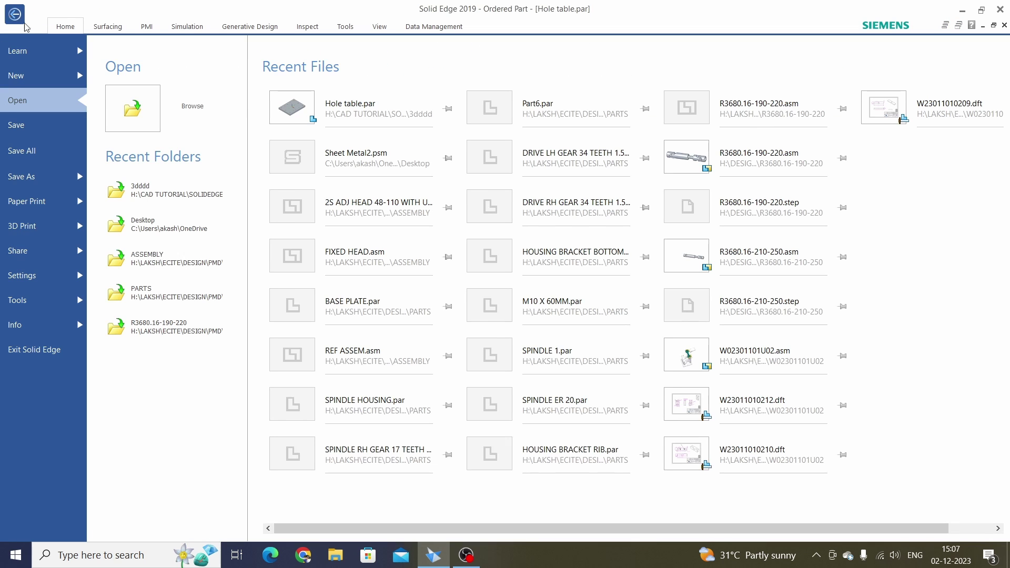
pyautogui.click(74, 76)
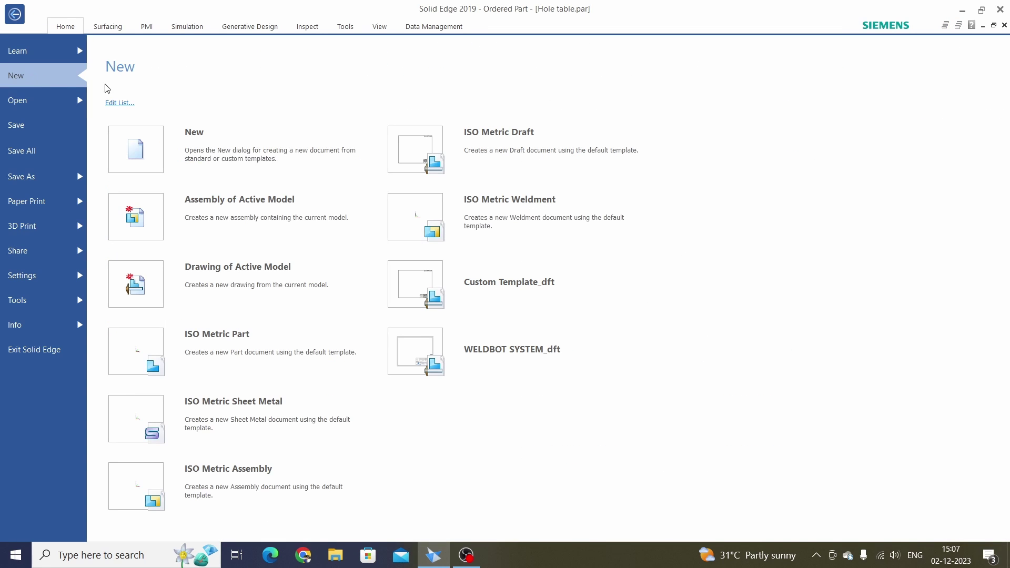
pyautogui.click(254, 290)
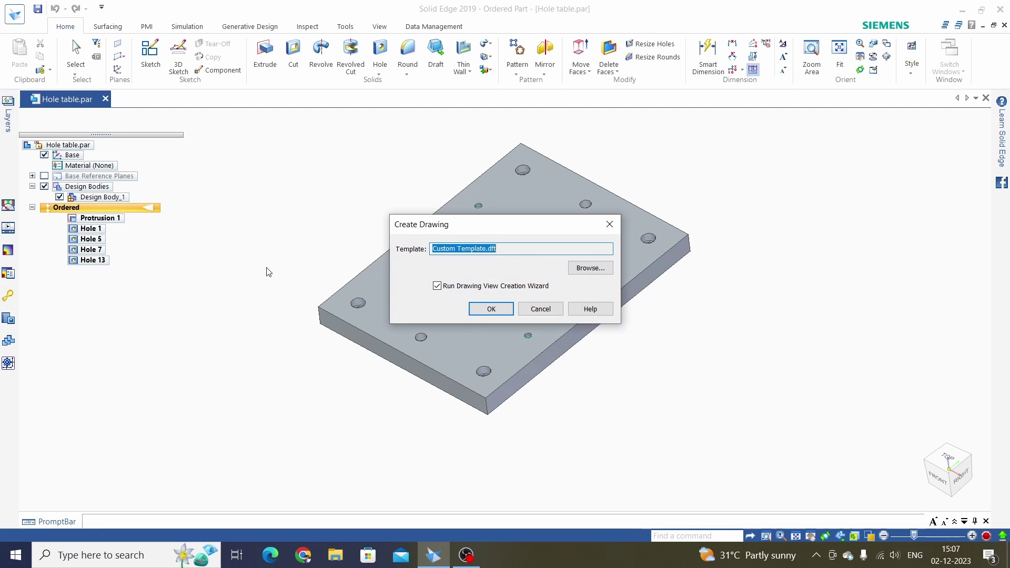
pyautogui.click(492, 310)
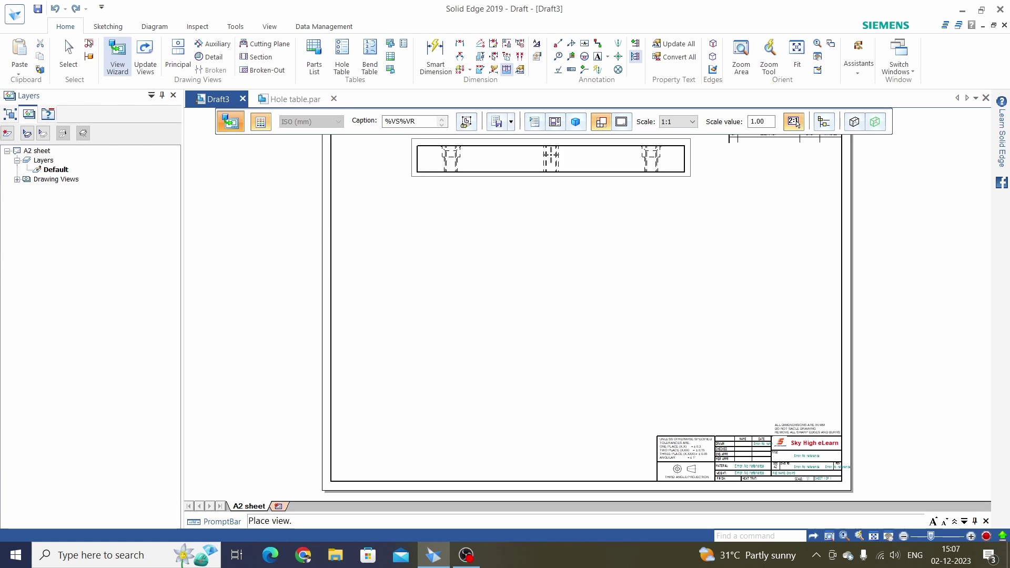
# - Set top as the primary view and place it on the sheet with a projected side view beside it
pyautogui.click(555, 121)
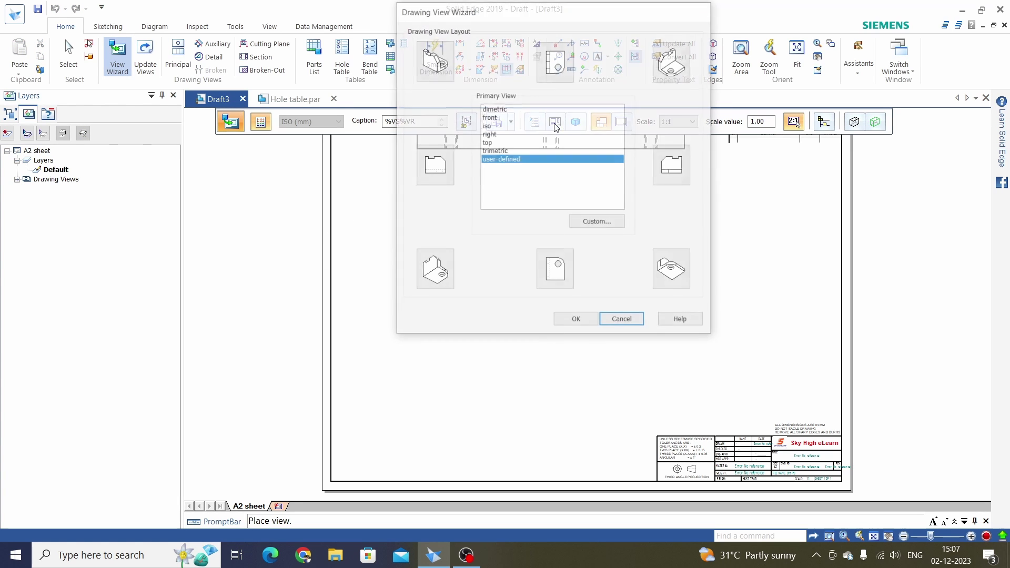
pyautogui.click(493, 143)
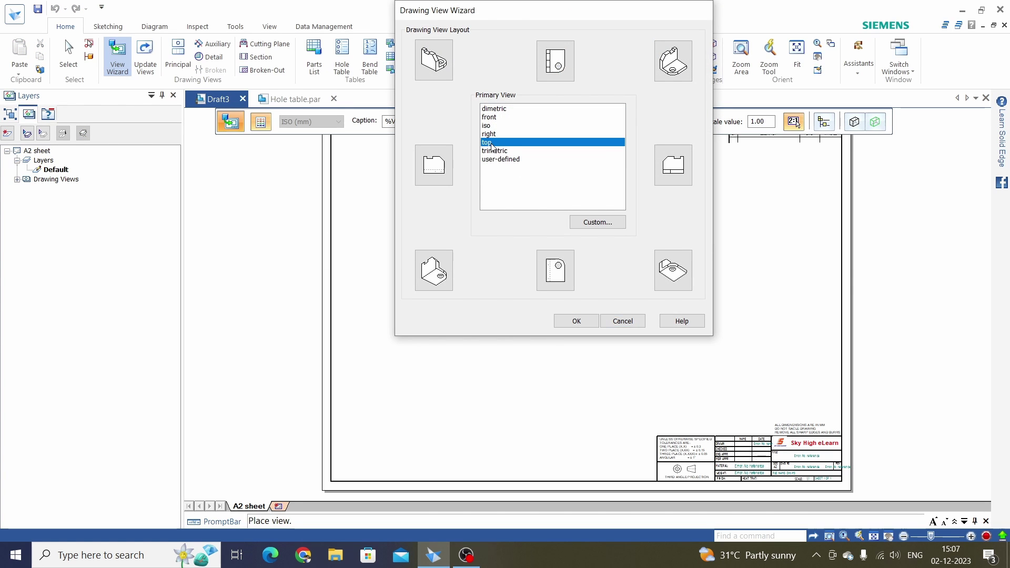
pyautogui.click(576, 321)
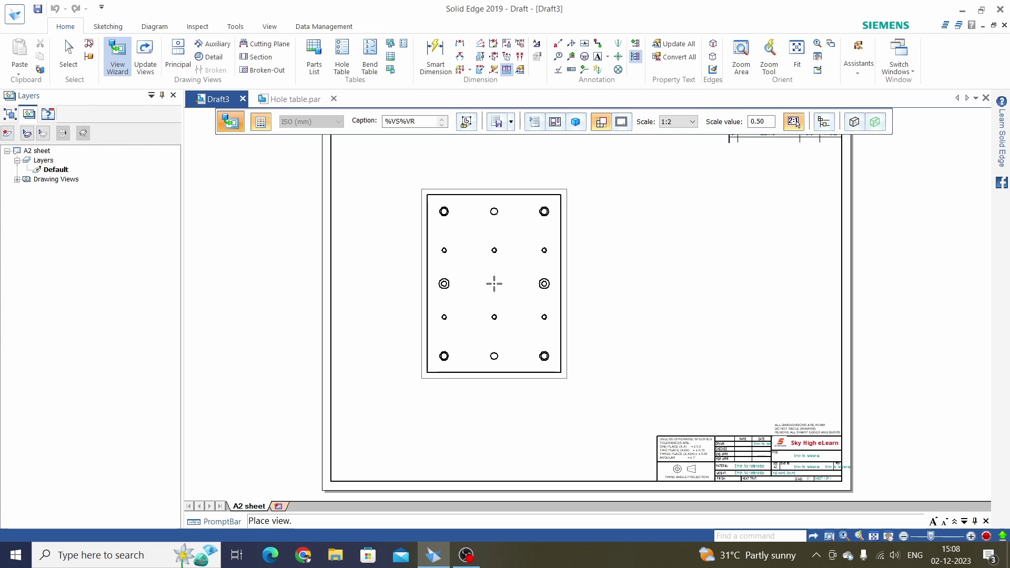
pyautogui.click(478, 284)
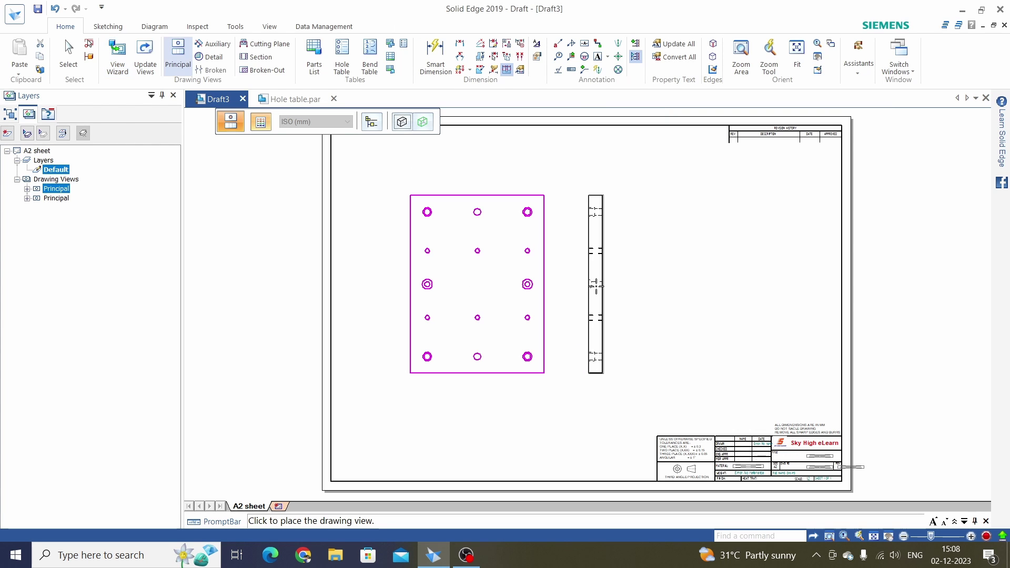
pyautogui.click(597, 284)
pyautogui.press('Escape')
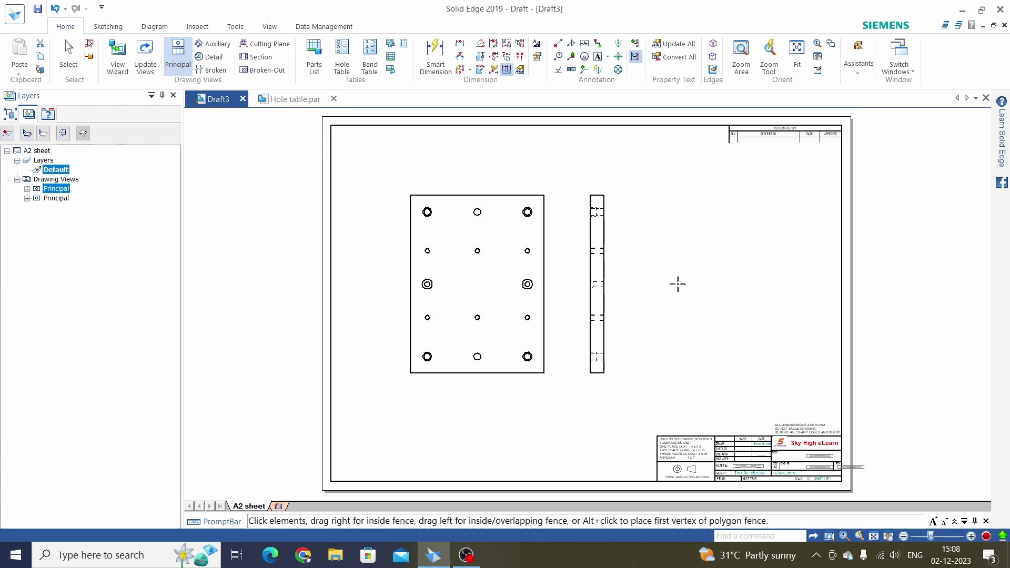
# - Start a hole table in the Normal style with the selection method set to By Drawing View
pyautogui.scroll(-2, 453, 339)
pyautogui.scroll(2, 503, 233)
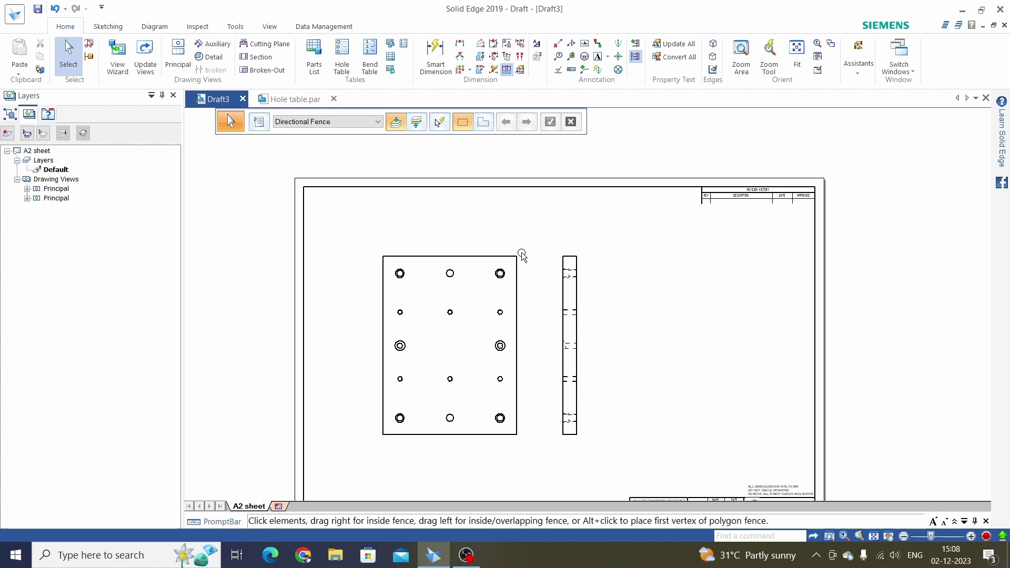
pyautogui.scroll(-1, 521, 254)
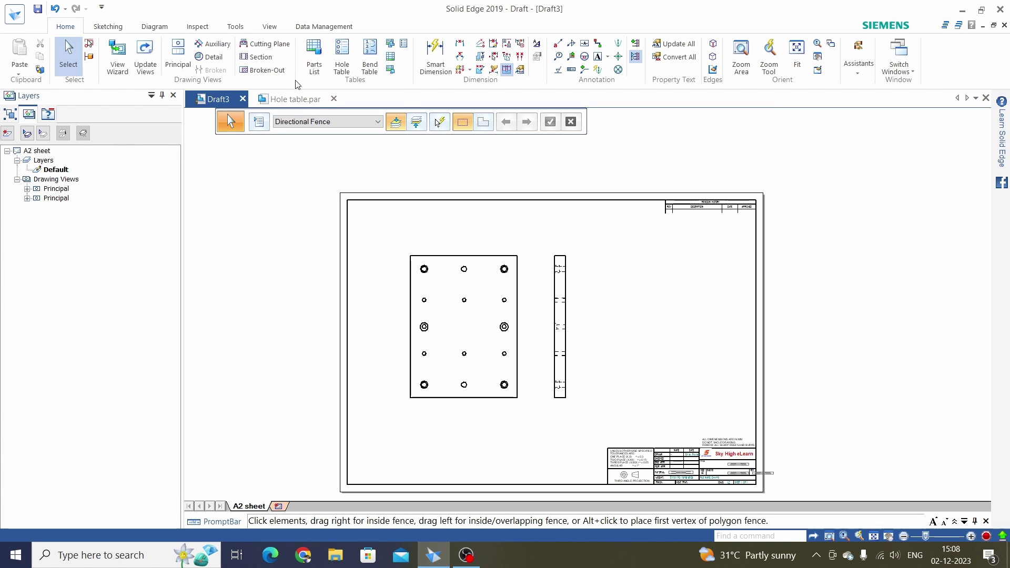
pyautogui.click(343, 55)
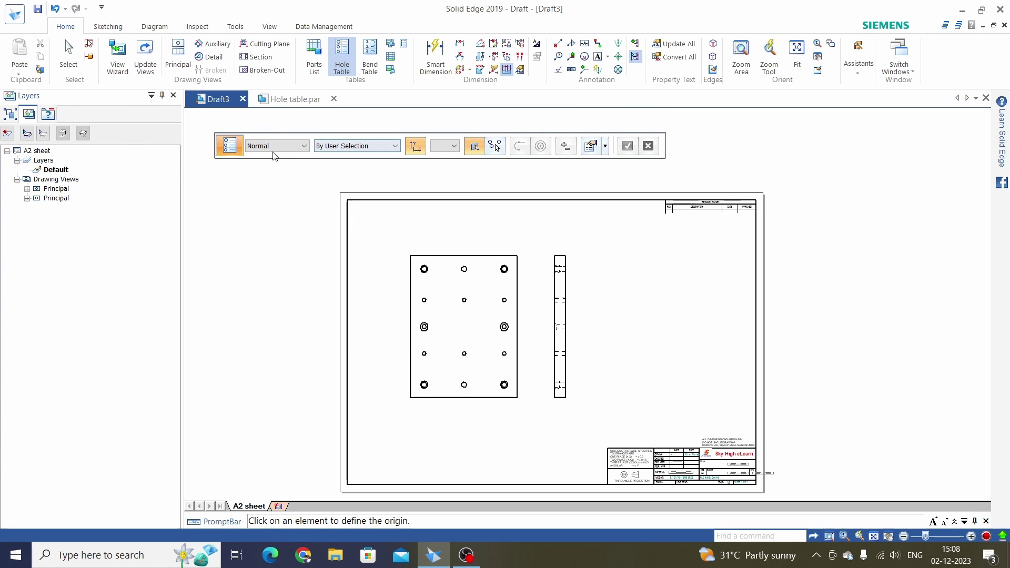
pyautogui.click(304, 147)
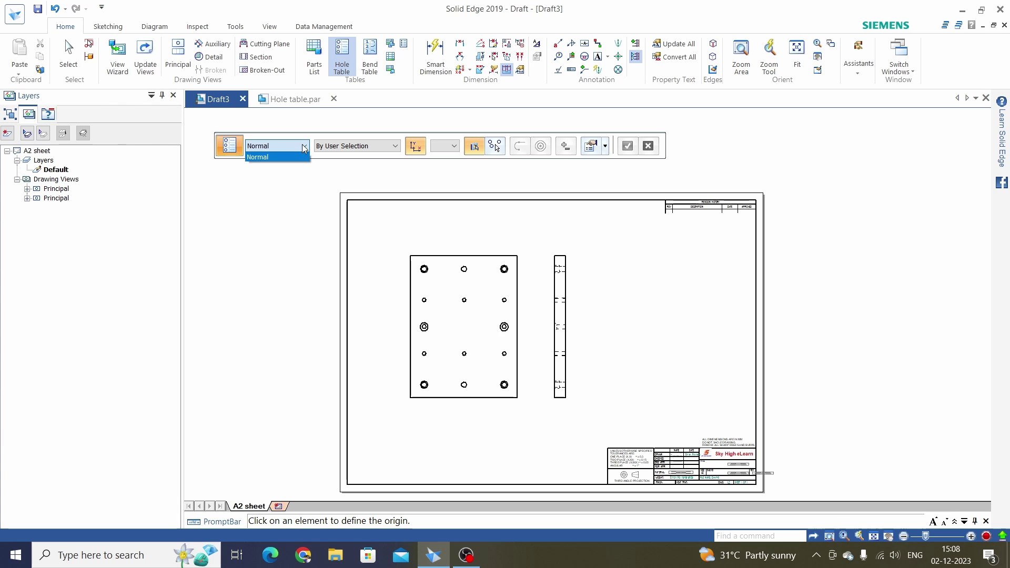
pyautogui.click(292, 150)
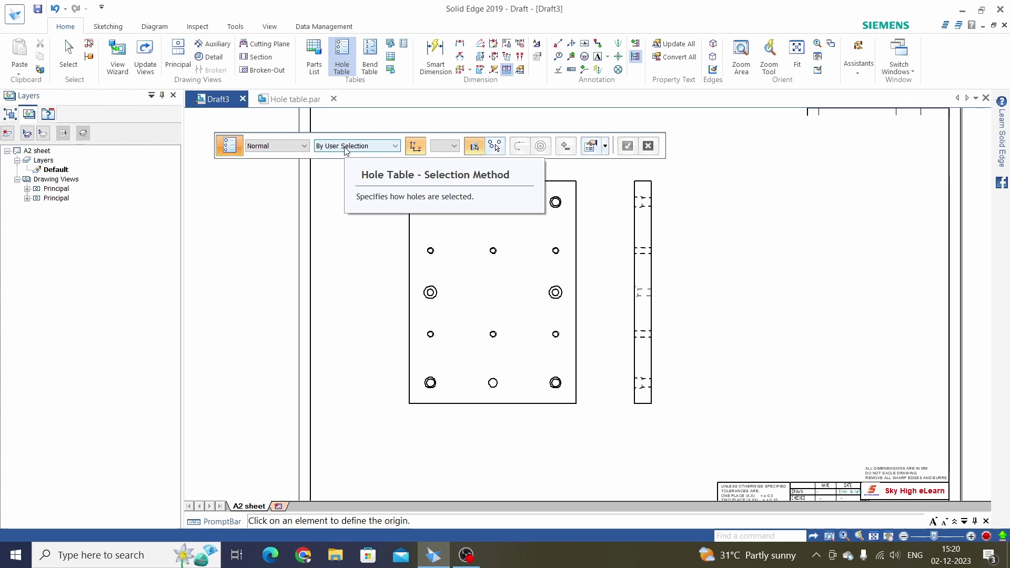
pyautogui.click(348, 150)
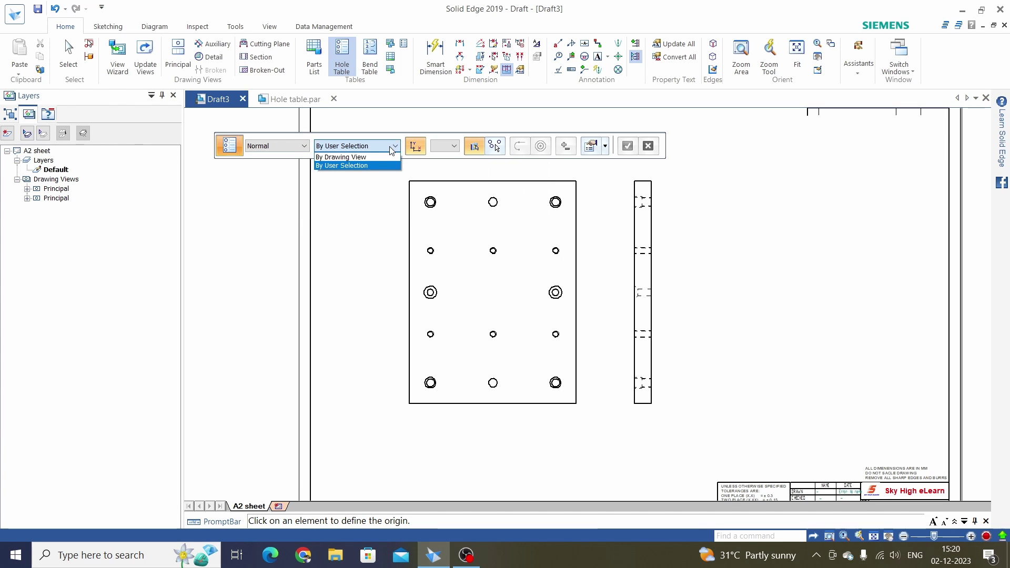
pyautogui.click(352, 157)
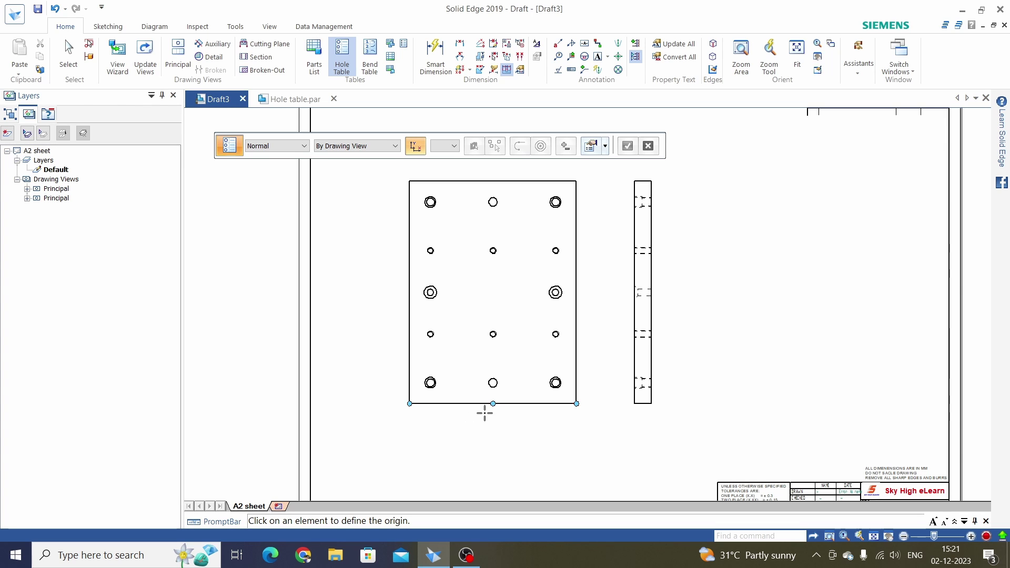
# - Define the hole table's X and Y origin at the lower-left corner of the plate's top view
pyautogui.scroll(2, 512, 399)
pyautogui.scroll(2, 481, 377)
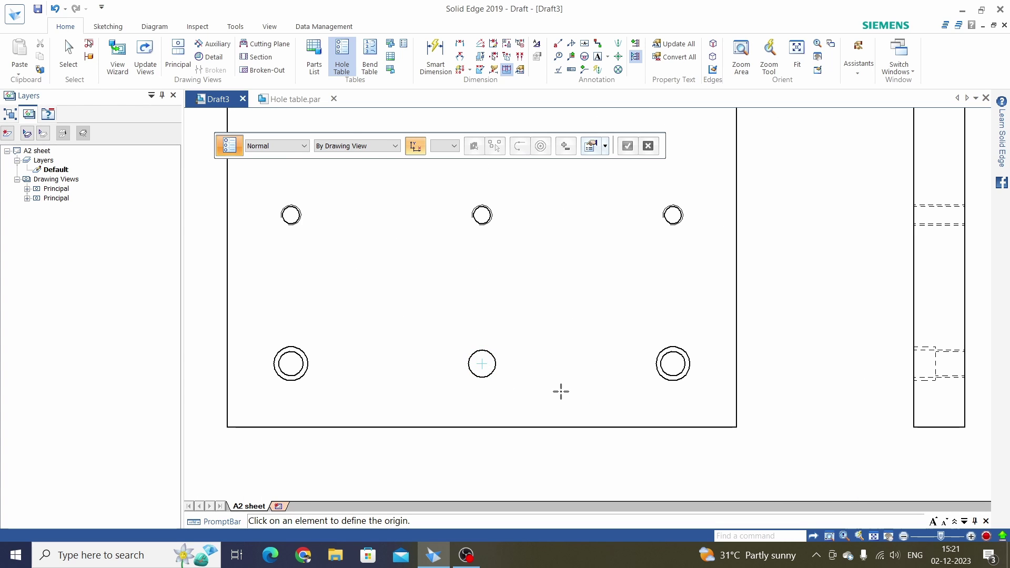
pyautogui.scroll(-2, 559, 390)
pyautogui.scroll(2, 399, 431)
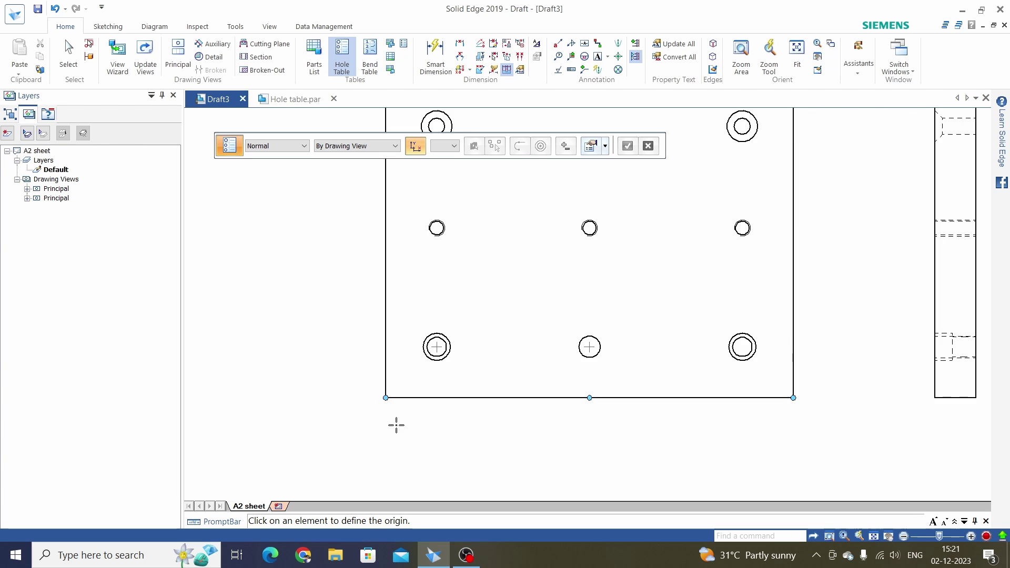
pyautogui.scroll(2, 396, 424)
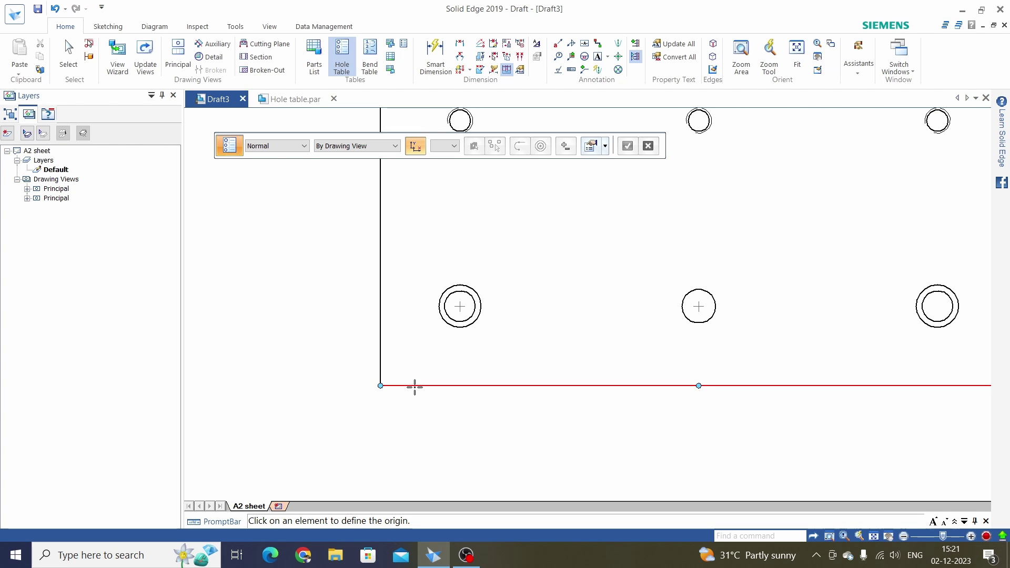
pyautogui.scroll(-4, 415, 387)
pyautogui.scroll(3, 424, 401)
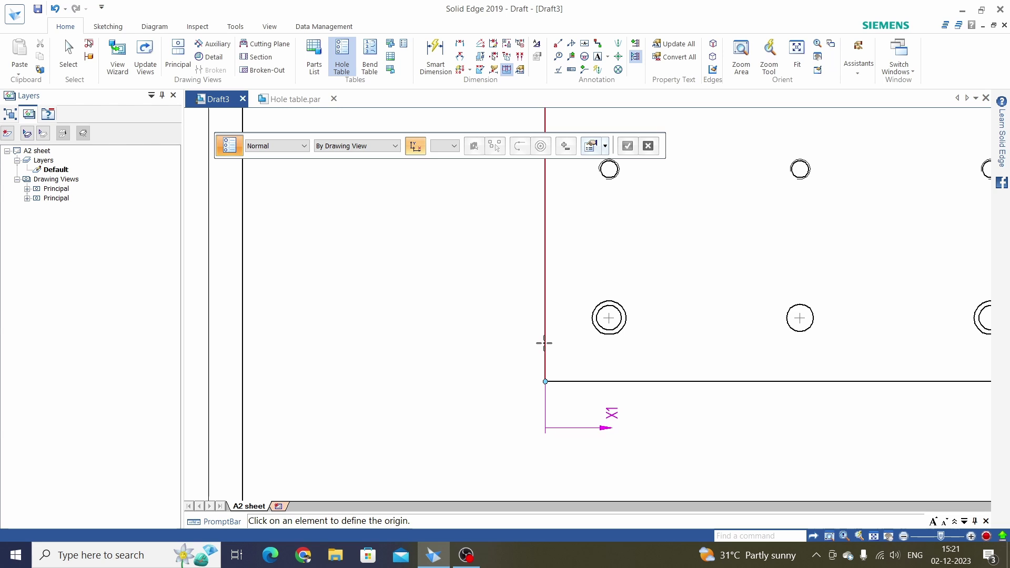
pyautogui.click(453, 343)
pyautogui.scroll(-3, 442, 442)
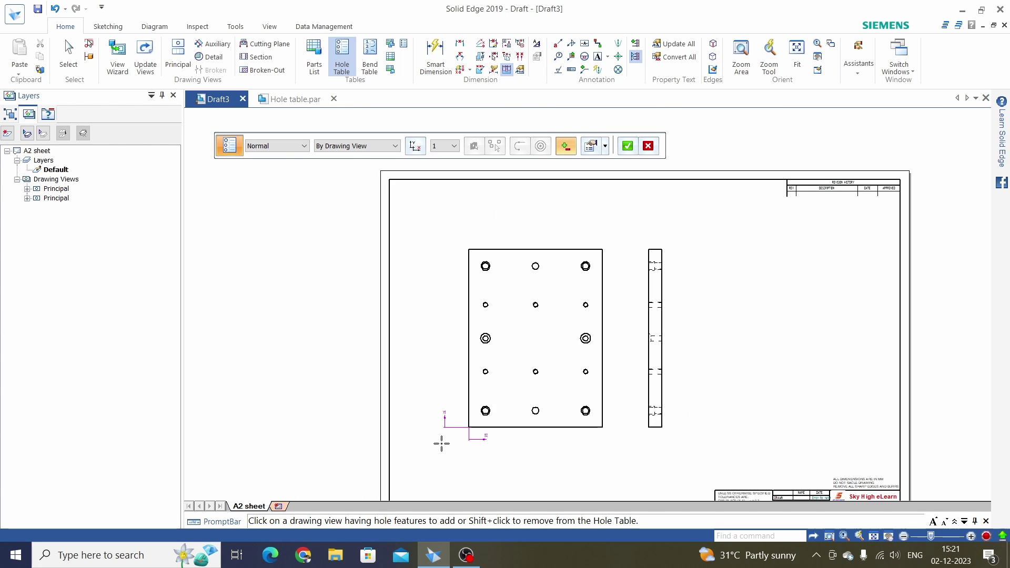
# - Add the plate's top view to the hole table and place the table beside the side view
pyautogui.scroll(2, 442, 444)
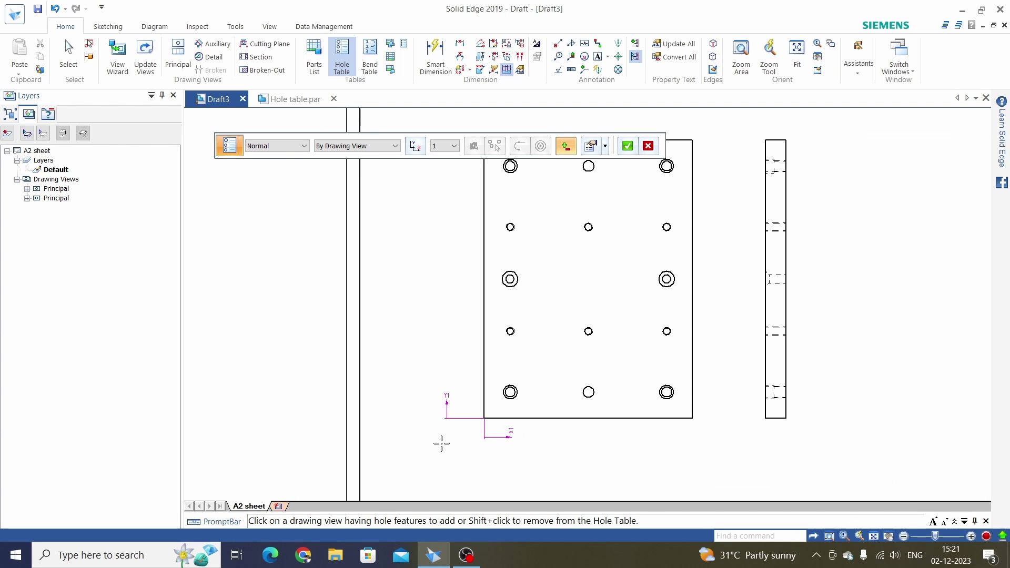
pyautogui.click(482, 285)
pyautogui.click(627, 146)
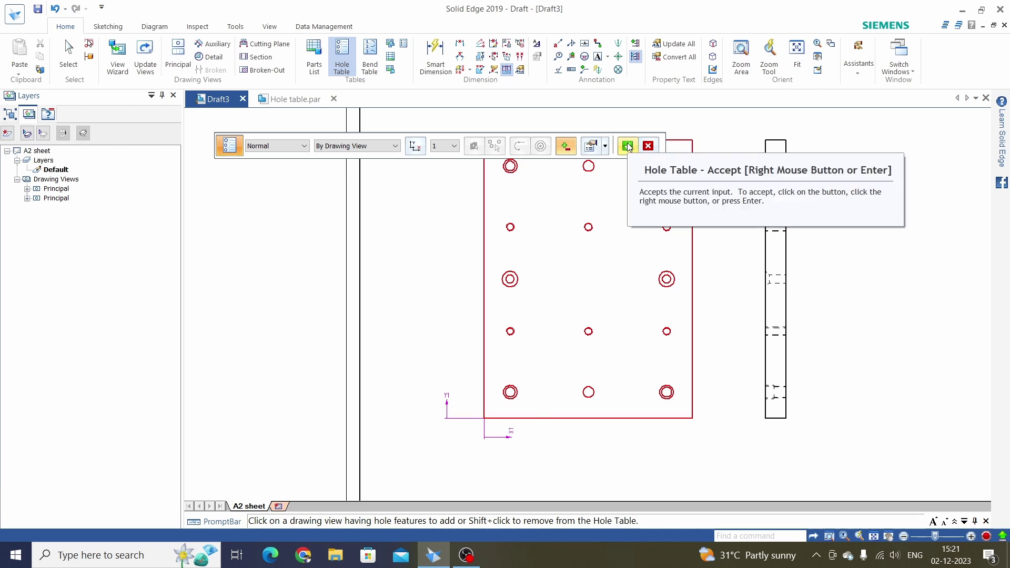
pyautogui.scroll(-3, 532, 331)
pyautogui.click(693, 247)
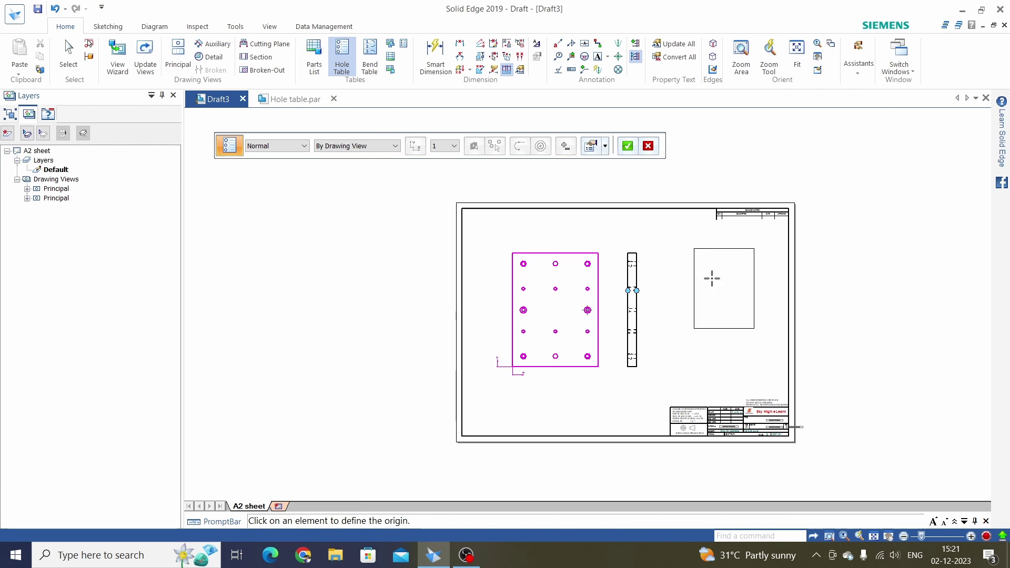
pyautogui.scroll(4, 726, 305)
pyautogui.scroll(-3, 531, 353)
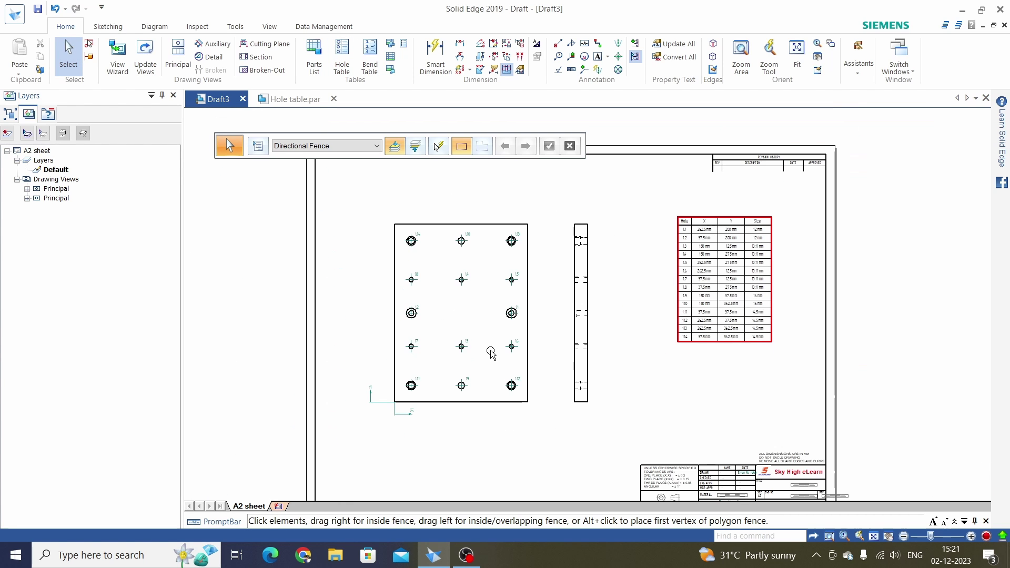
pyautogui.scroll(2, 474, 346)
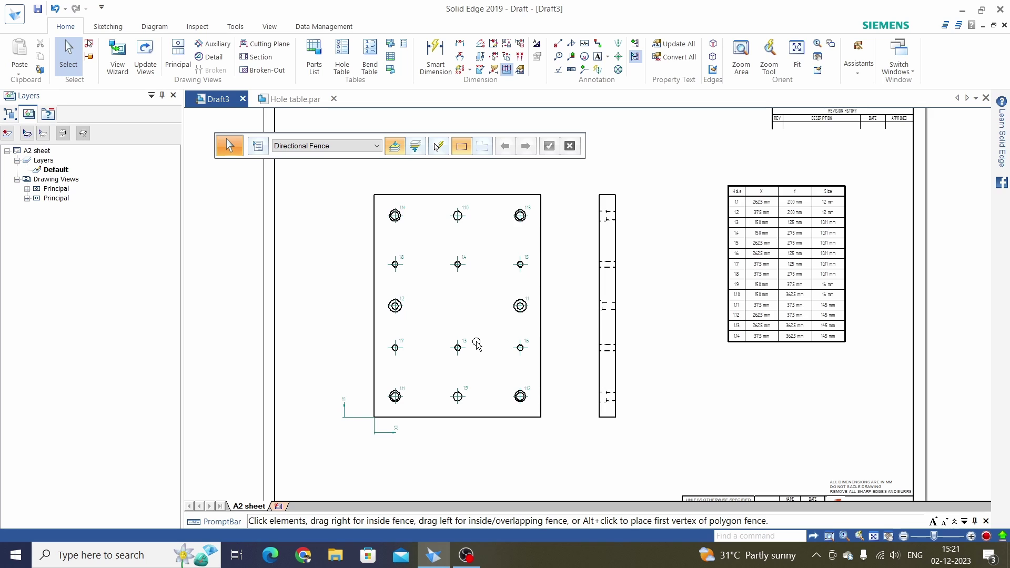
# - Undo the placed hole table together with its hole labels and origin
pyautogui.click(342, 56)
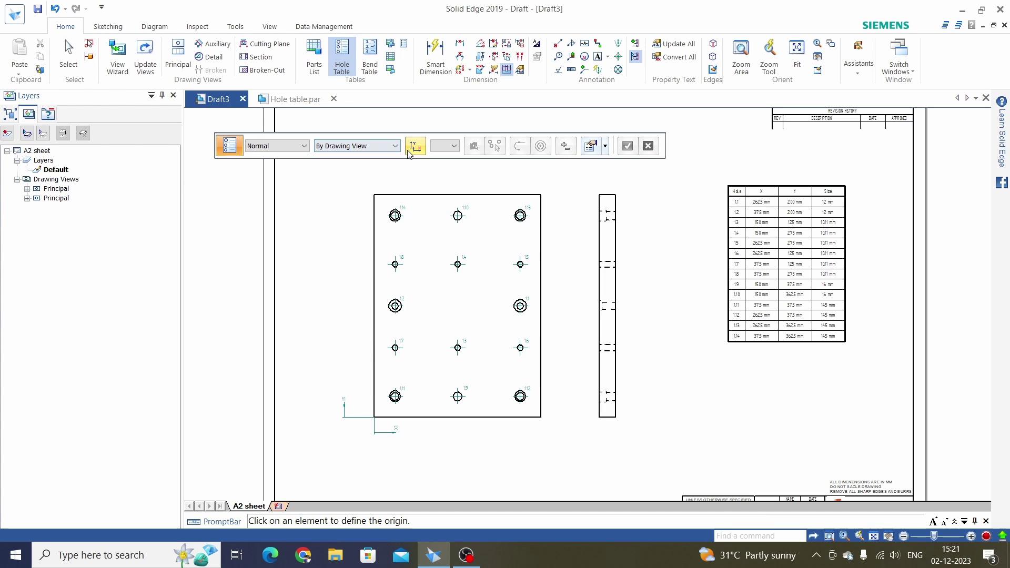
pyautogui.press('Escape')
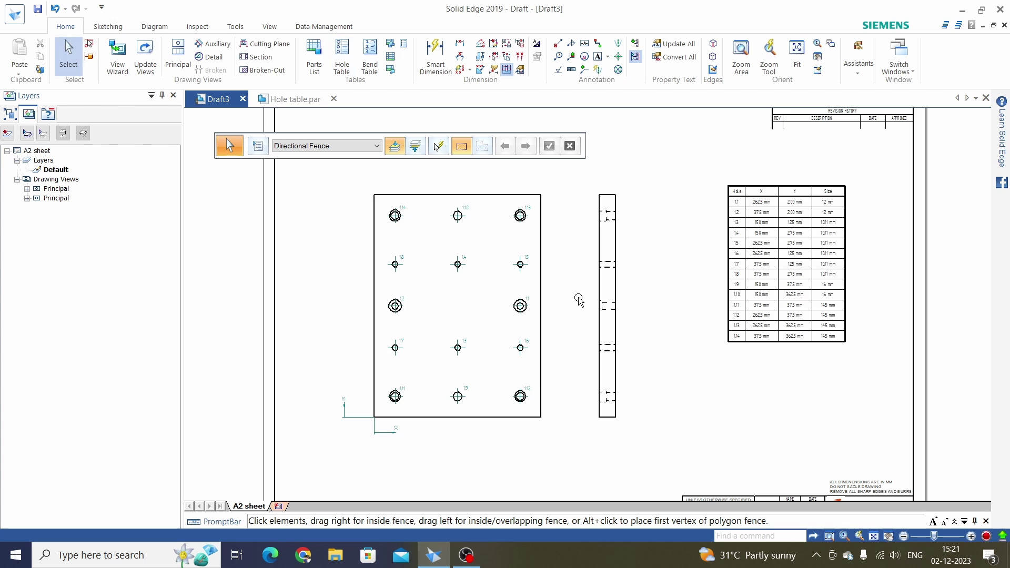
pyautogui.hotkey('ctrl', 'z')
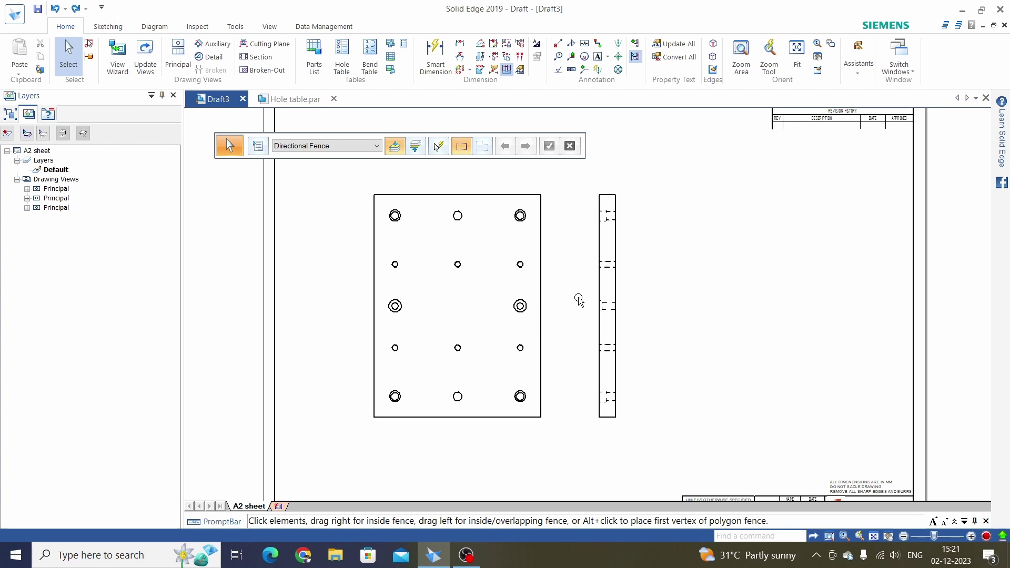
# - Start a hole table with By User Selection and define its X and Y origin at the lower-left corner of the plate's top view
pyautogui.click(342, 56)
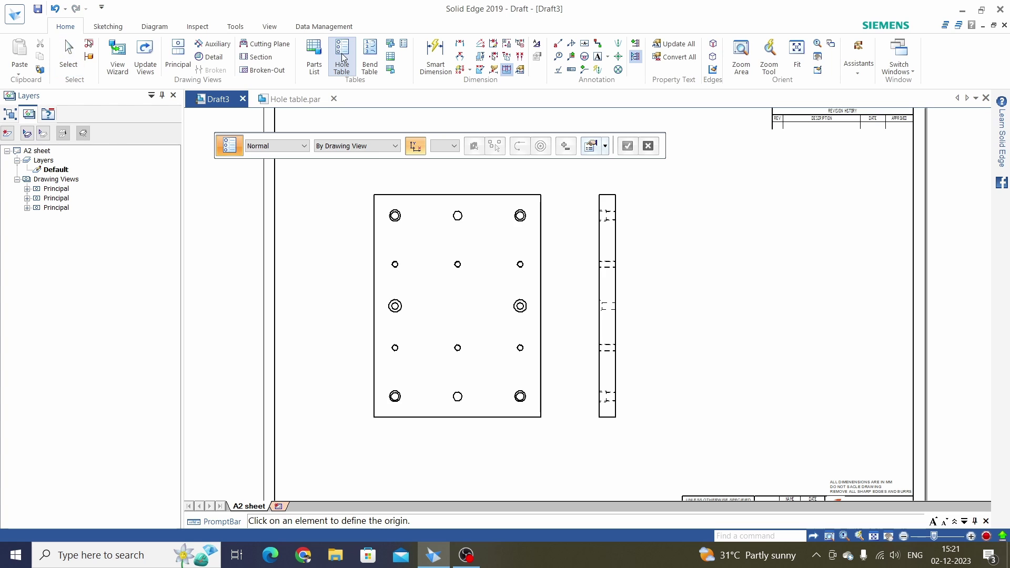
pyautogui.click(374, 147)
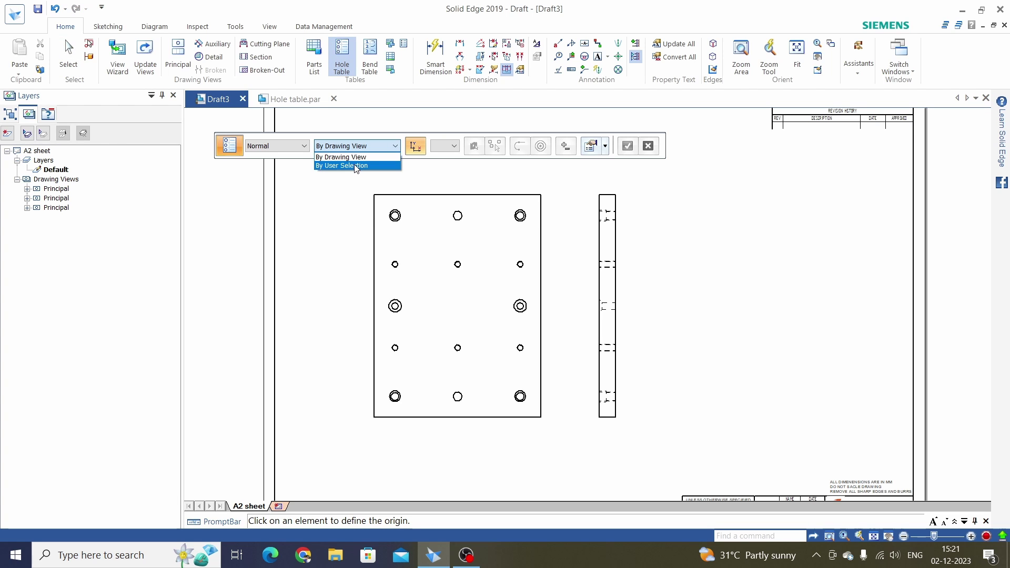
pyautogui.click(356, 166)
pyautogui.scroll(5, 337, 429)
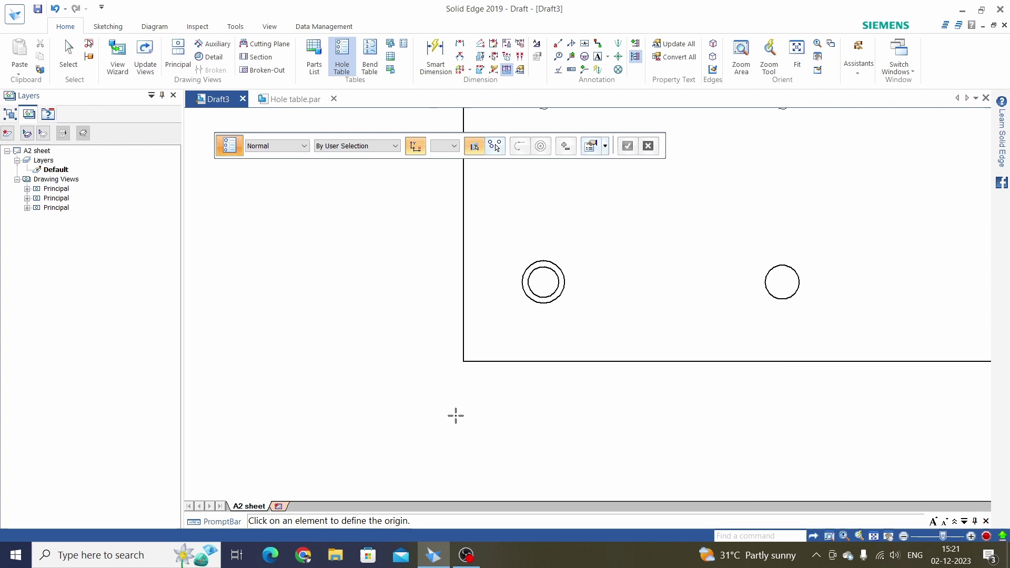
pyautogui.click(502, 361)
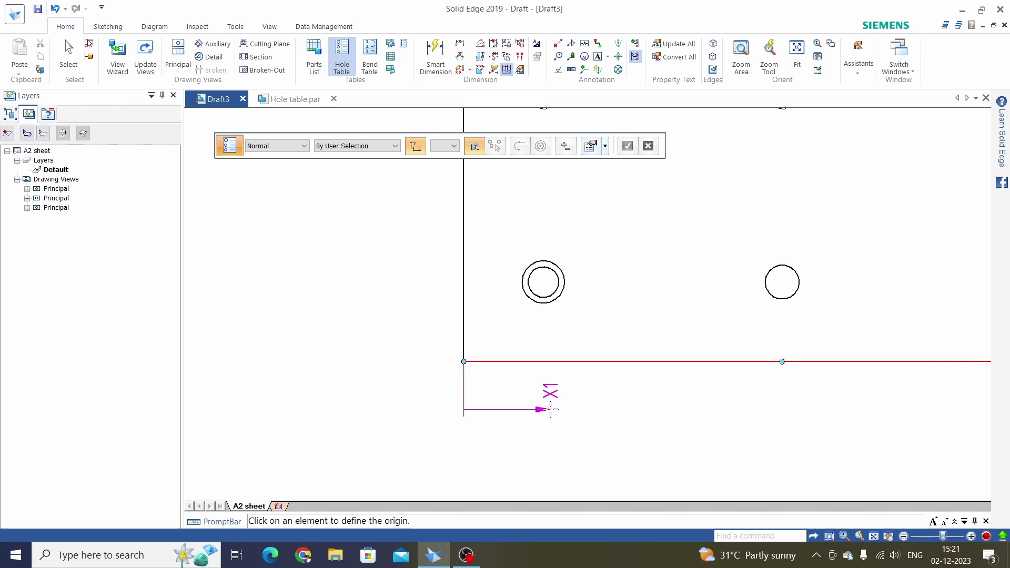
pyautogui.click(361, 321)
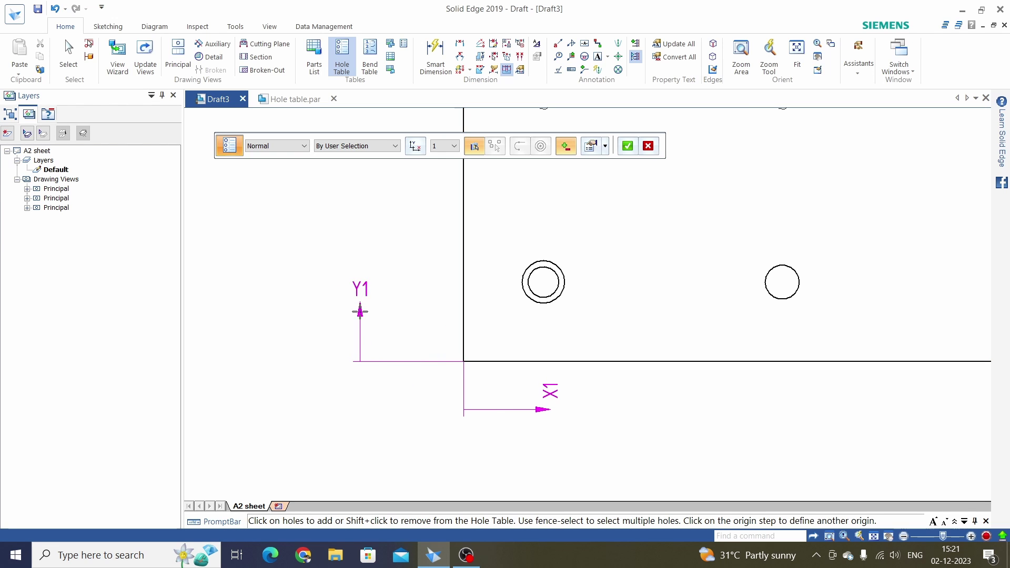
# - Add the three holes in the bottom row of the plate's top view to the hole table
pyautogui.scroll(-3, 394, 434)
pyautogui.scroll(-2, 394, 434)
pyautogui.scroll(3, 465, 414)
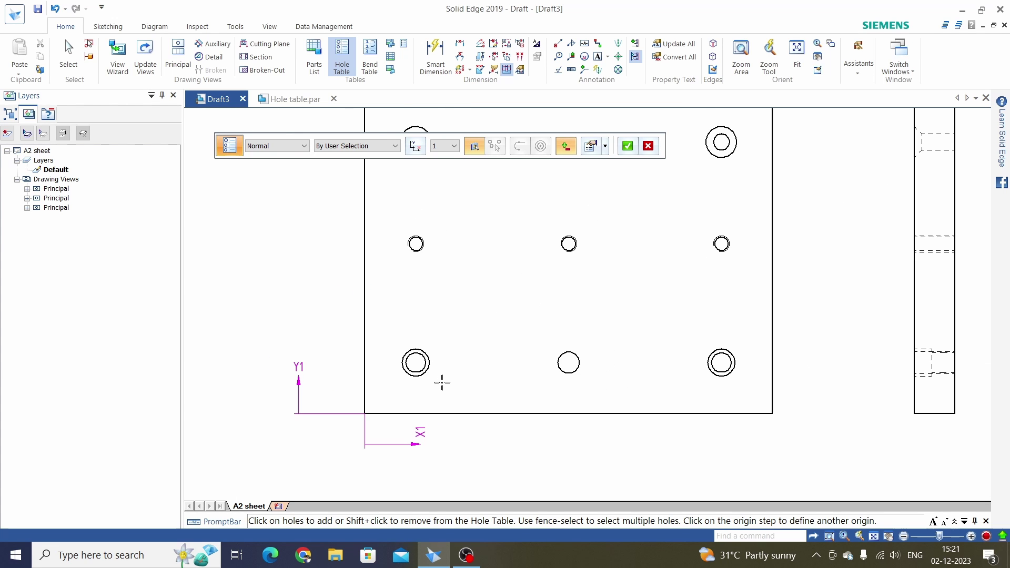
pyautogui.scroll(2, 442, 382)
pyautogui.scroll(2, 442, 383)
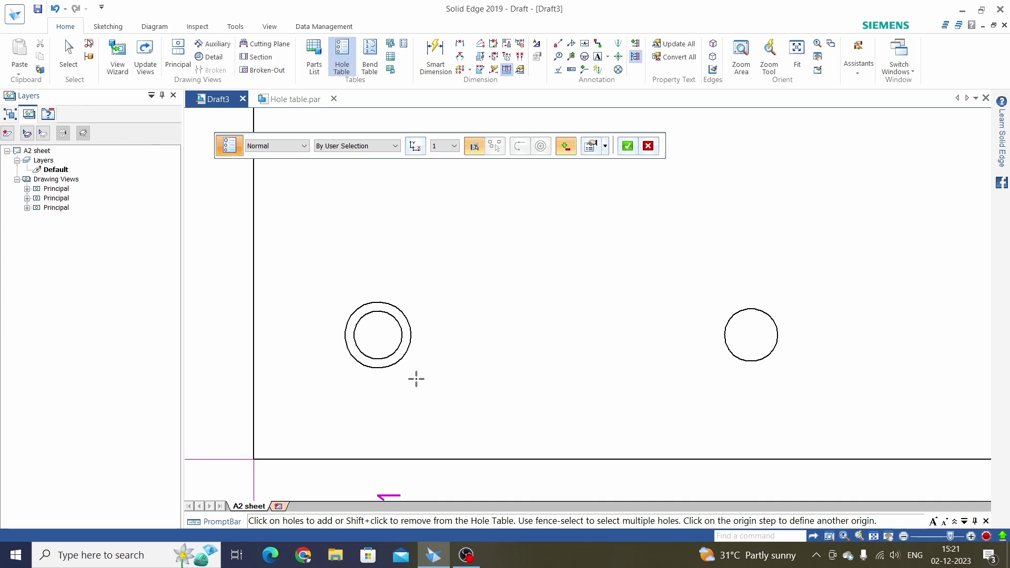
pyautogui.click(385, 358)
pyautogui.scroll(-2, 450, 392)
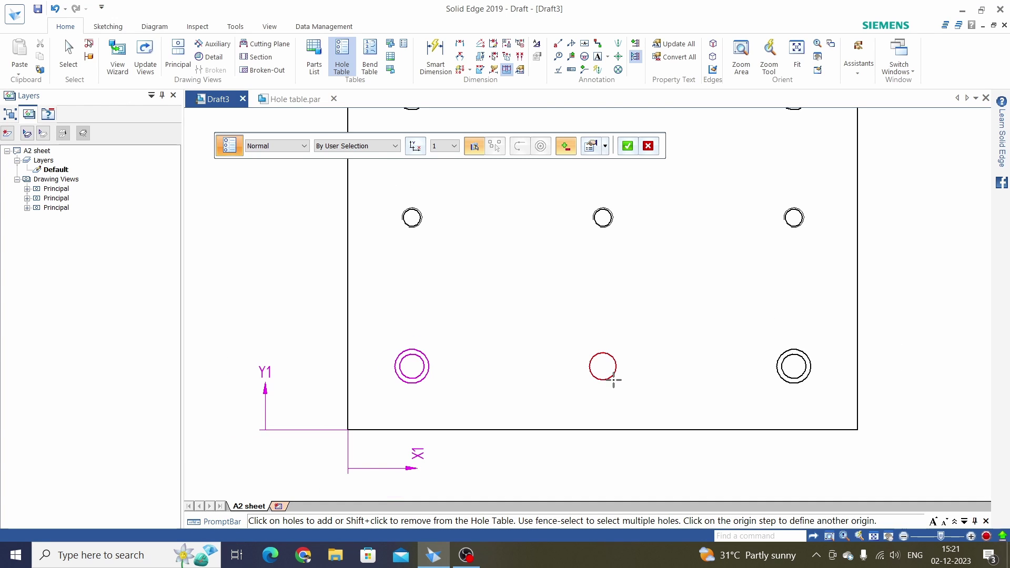
pyautogui.click(803, 375)
pyautogui.scroll(-4, 590, 402)
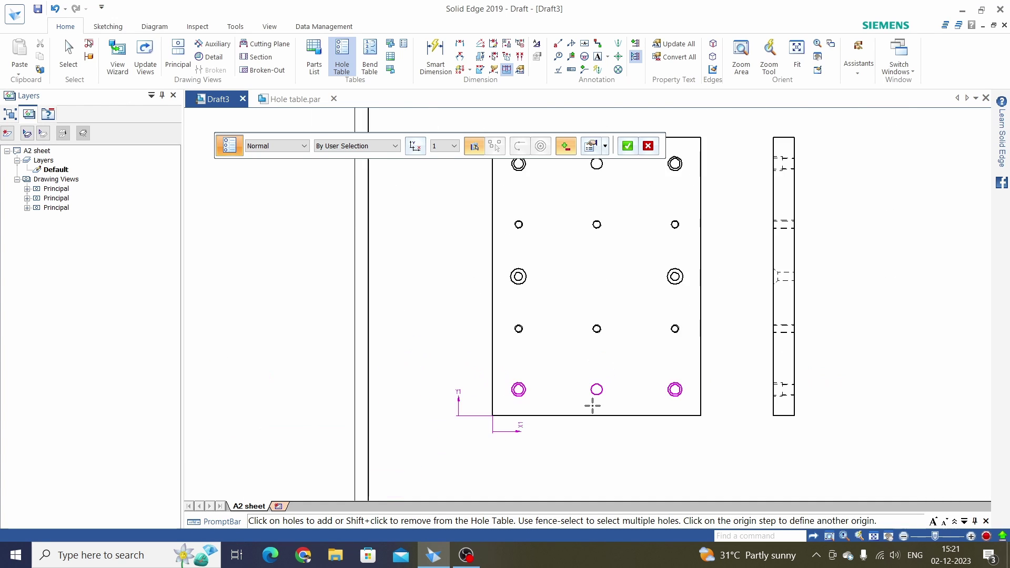
# - Add the plate's remaining holes with a fence selection and place the hole table beside the side view
pyautogui.moveTo(508, 203); pyautogui.dragTo(681, 454)
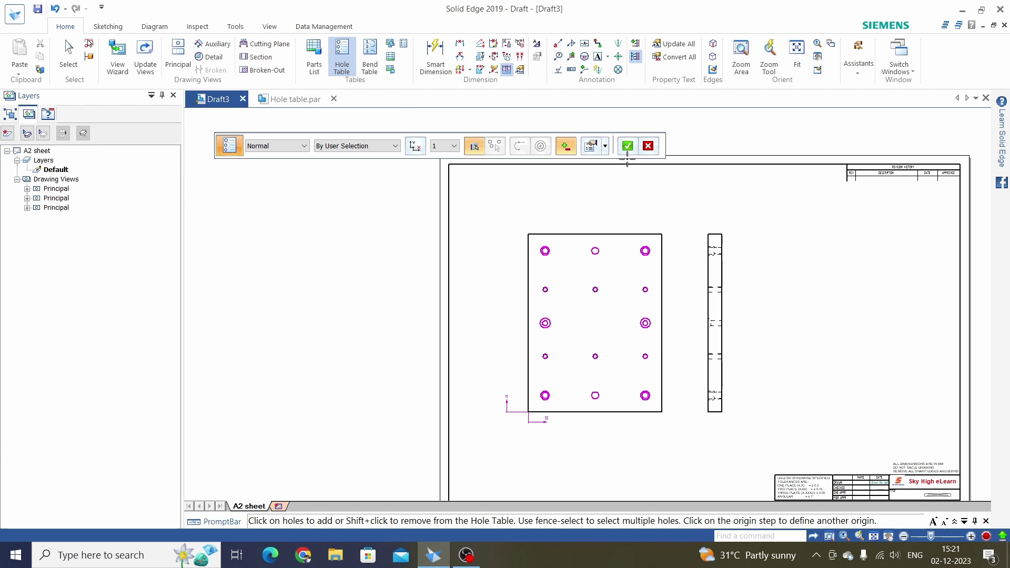
pyautogui.click(627, 147)
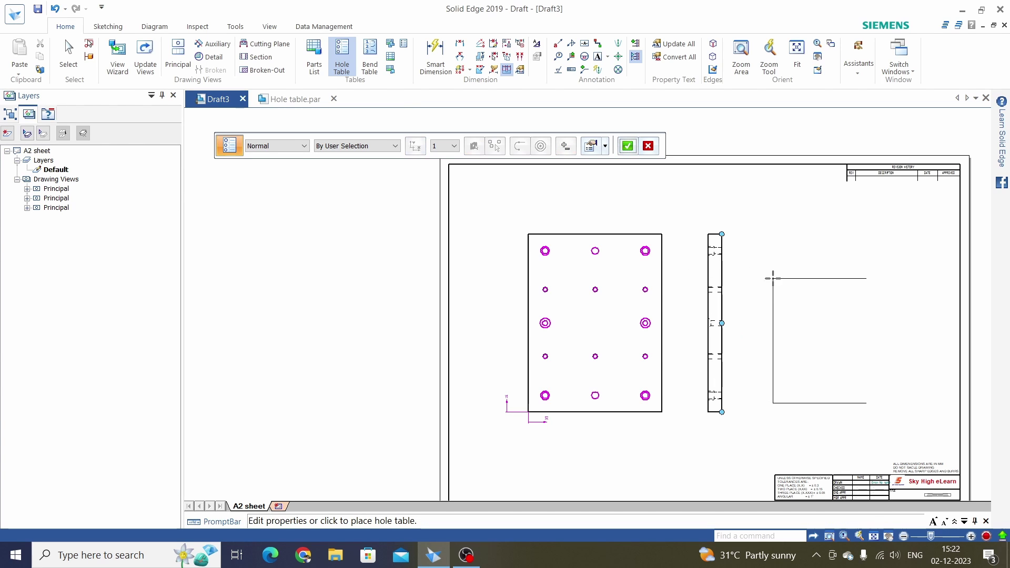
pyautogui.click(798, 231)
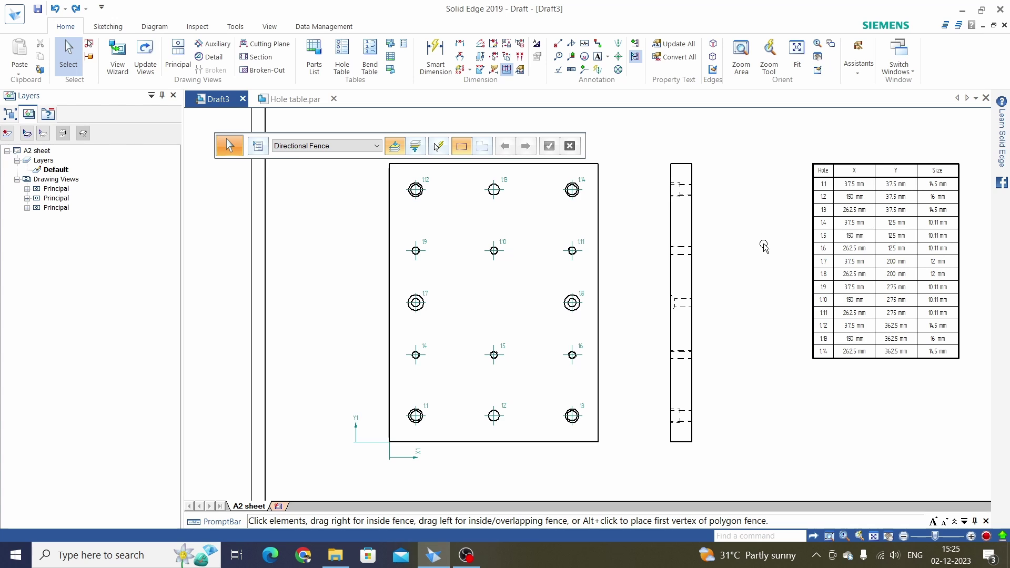
# - Remove the left hole in the second row from the top and the middle hole in the bottom row from the hole table
pyautogui.click(824, 166)
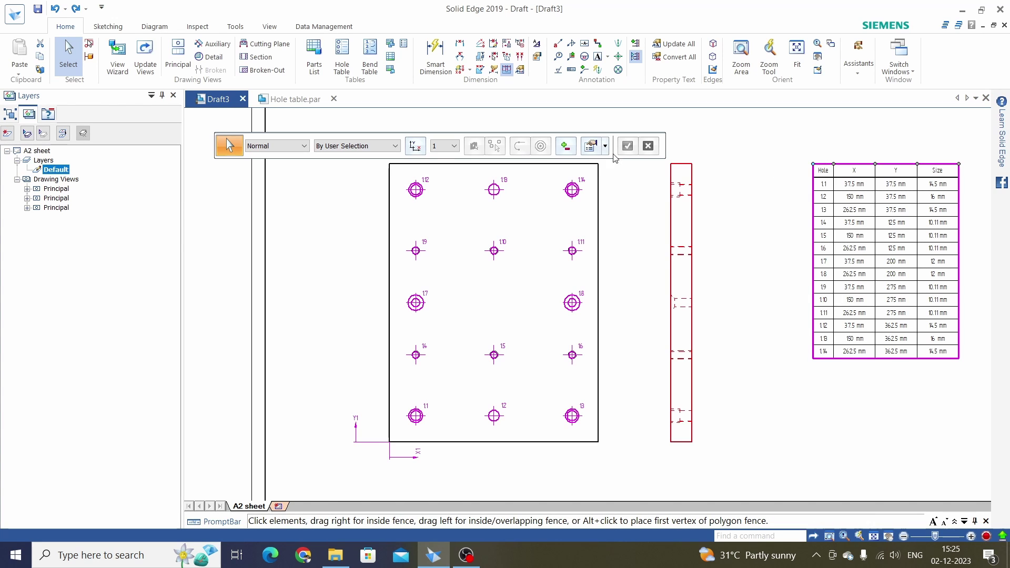
pyautogui.click(567, 147)
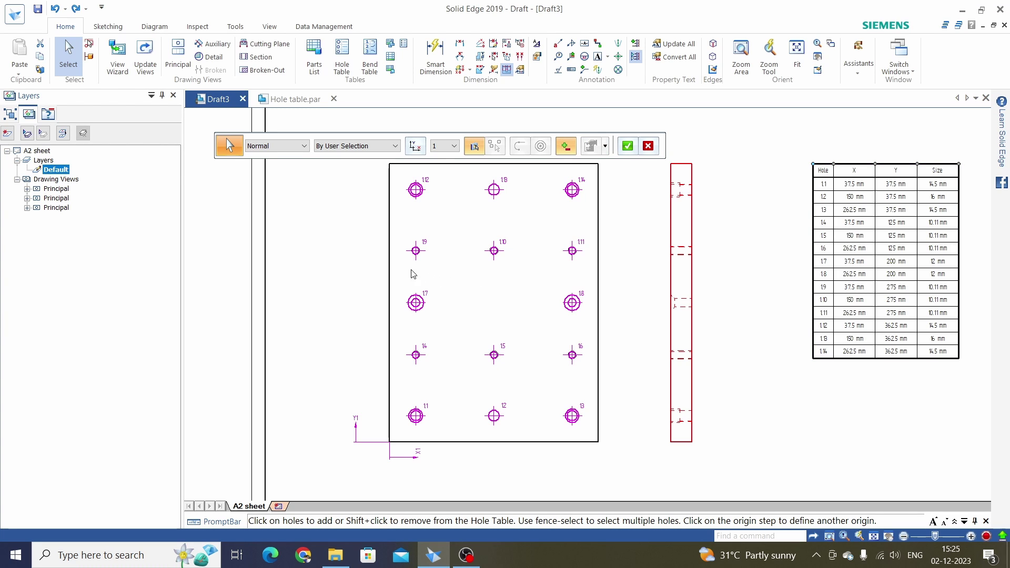
pyautogui.click(416, 251)
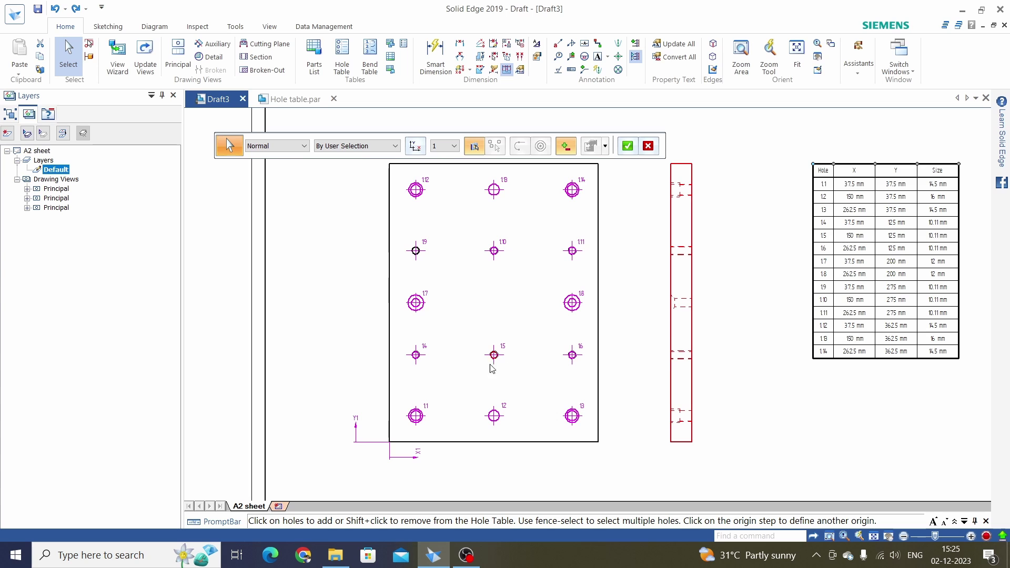
pyautogui.moveTo(506, 435); pyautogui.dragTo(519, 448)
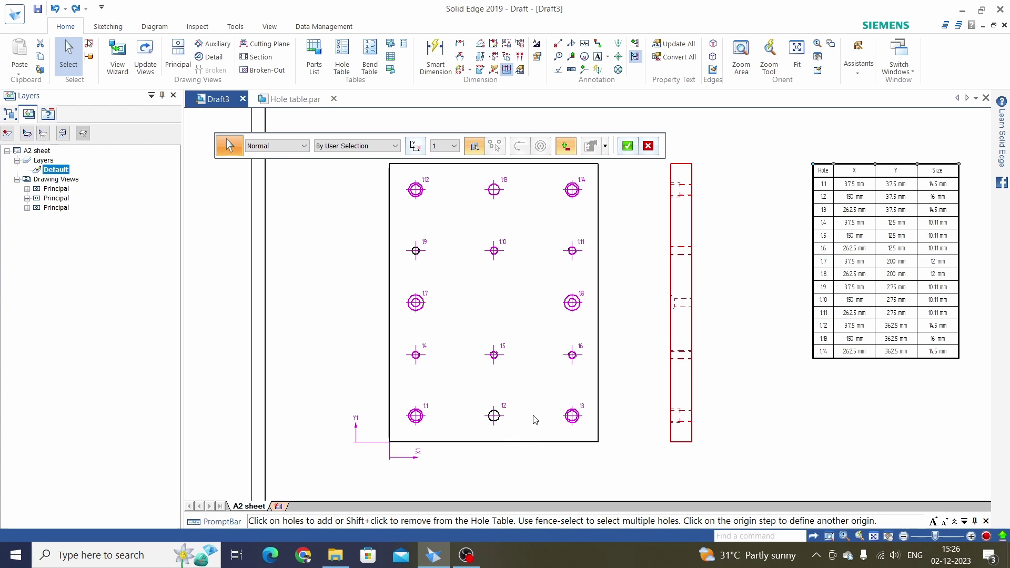
pyautogui.click(627, 146)
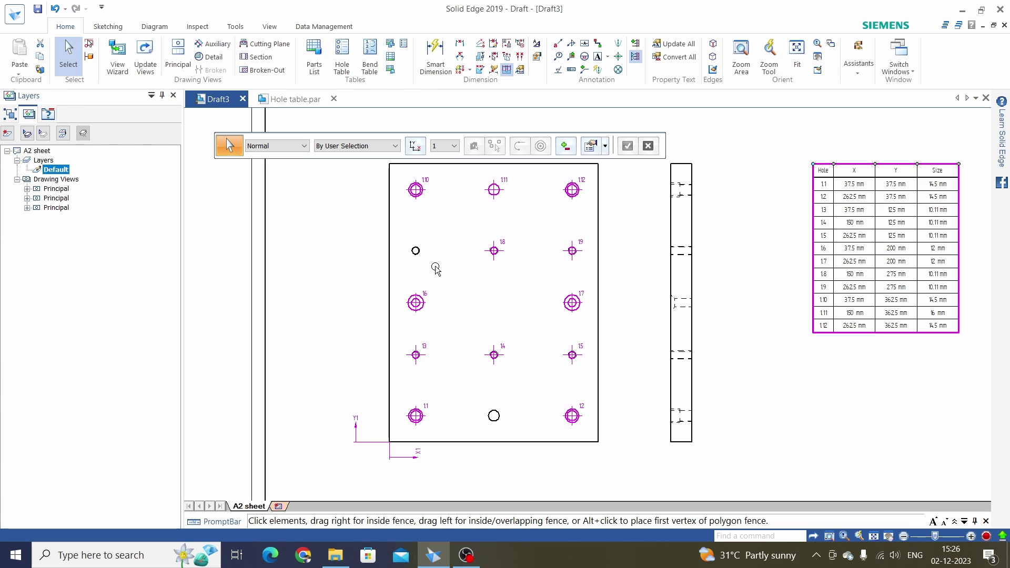
pyautogui.press('Escape')
pyautogui.scroll(2, 420, 266)
pyautogui.scroll(-2, 421, 252)
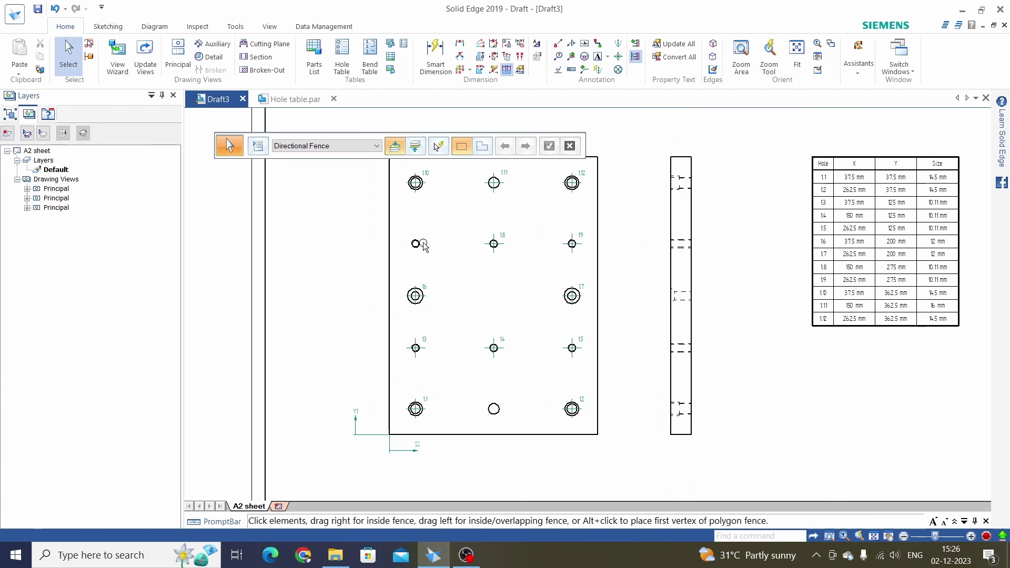
pyautogui.press('Escape')
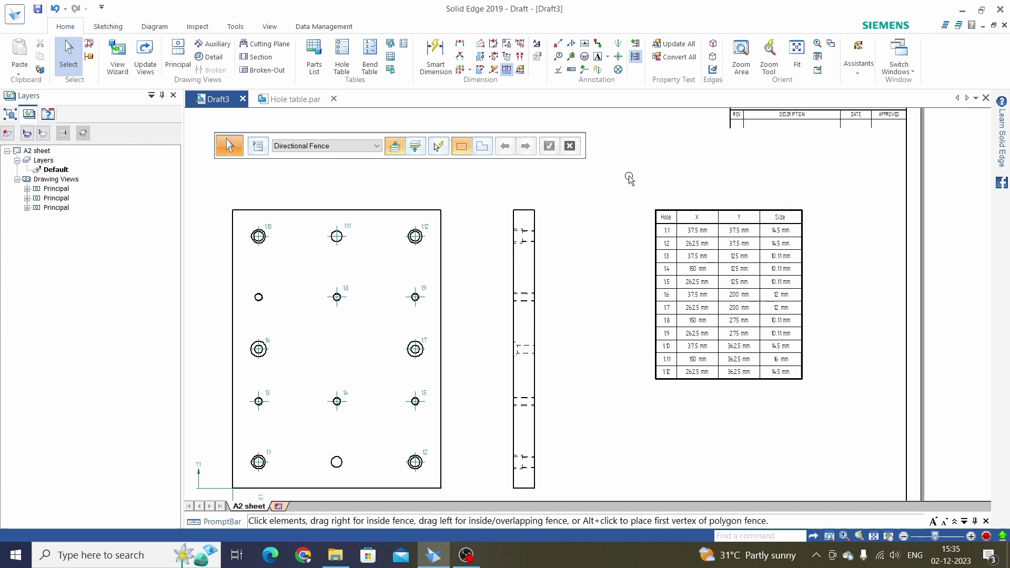
# - Open the hole table's properties and save its settings under the name SKY HIGH DRAFT TABLE
pyautogui.click(682, 213)
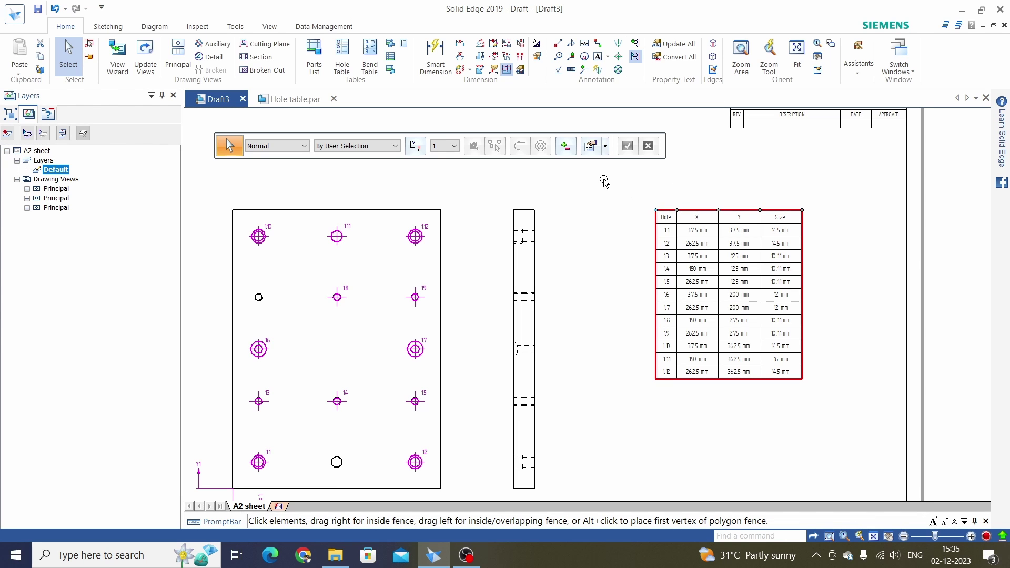
pyautogui.click(590, 148)
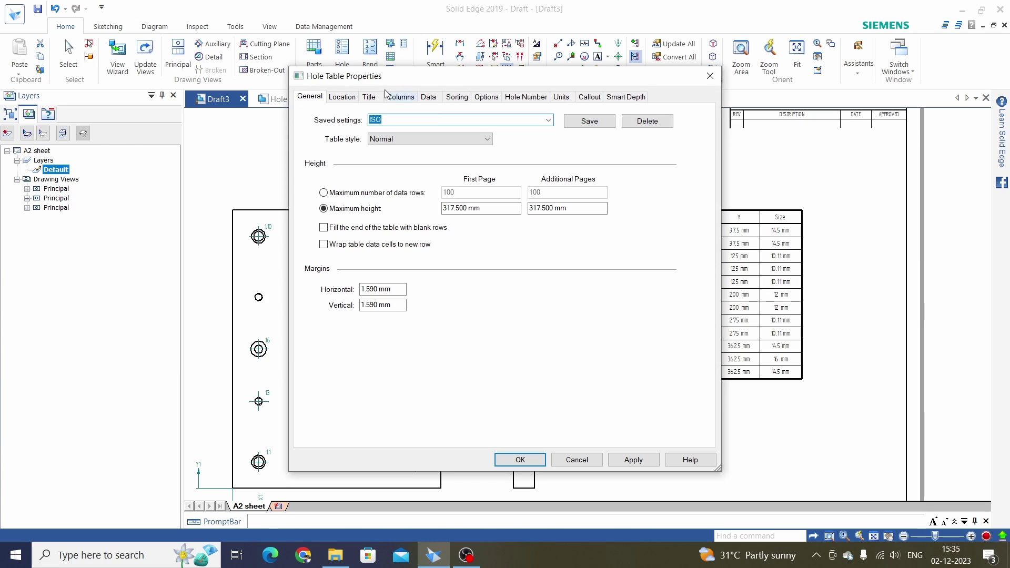
pyautogui.moveTo(385, 76); pyautogui.dragTo(167, 44)
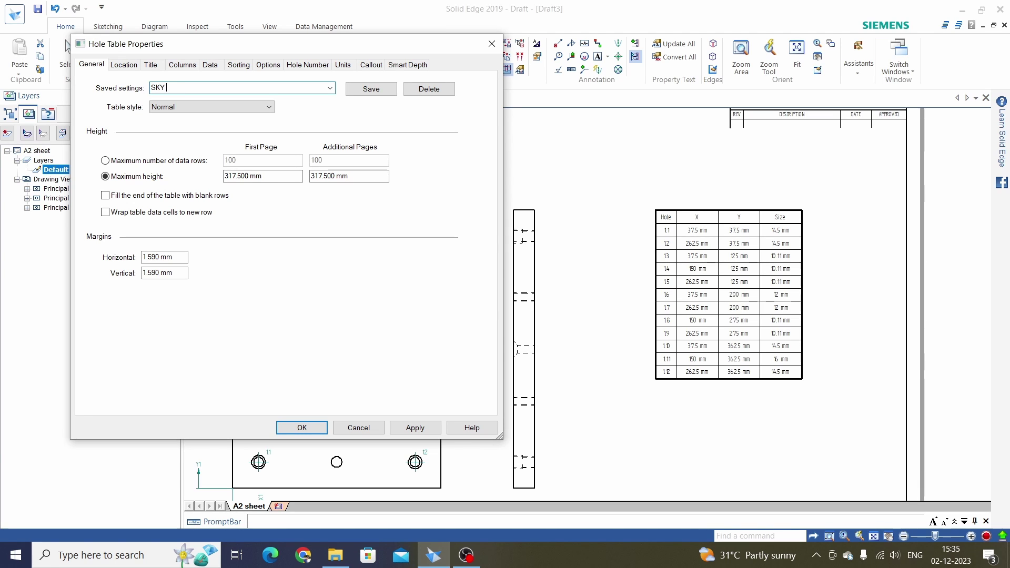
pyautogui.write('HIGH DRAT')
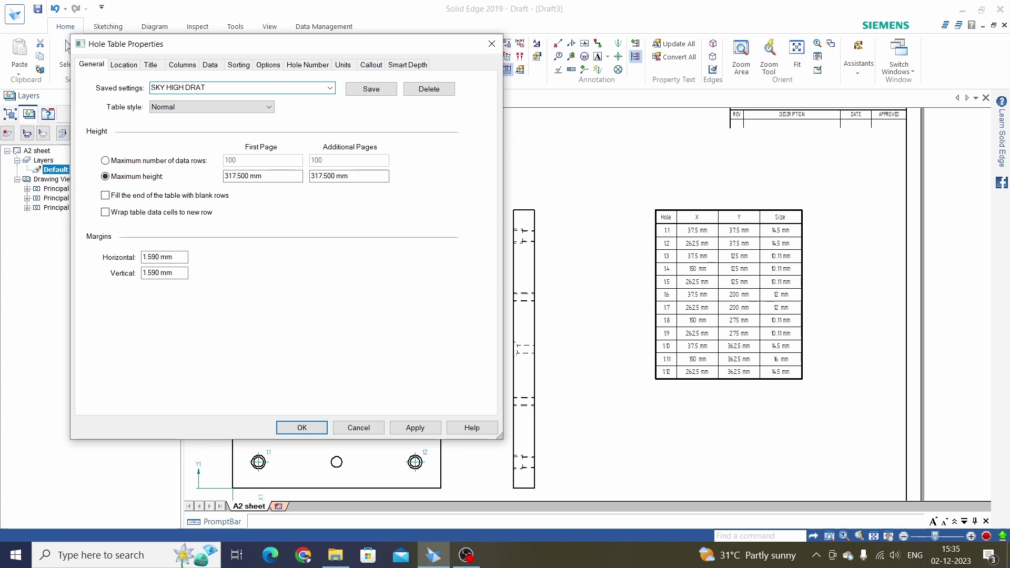
pyautogui.press('BackSpace')
pyautogui.write('FT TABLE')
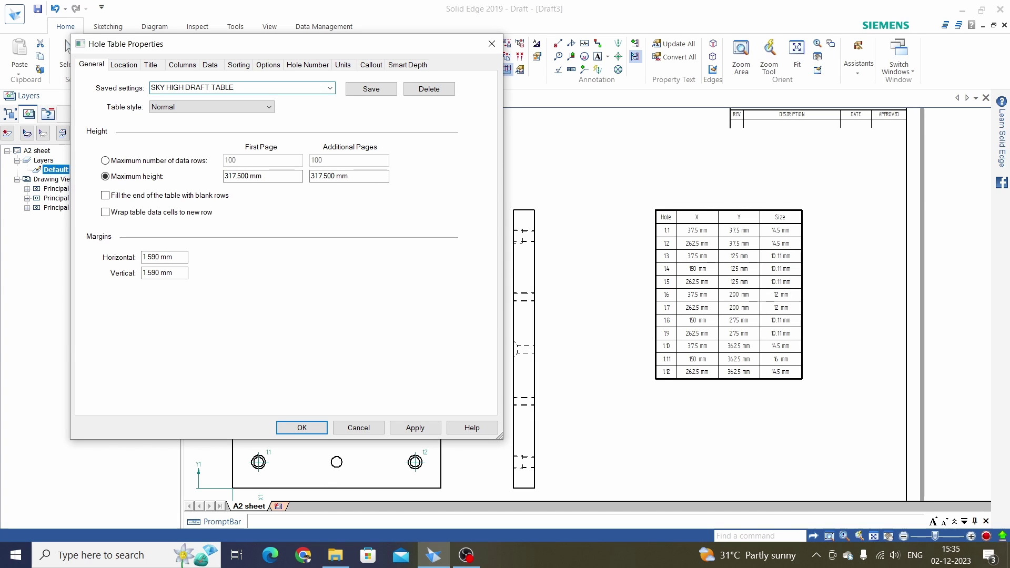
pyautogui.click(371, 89)
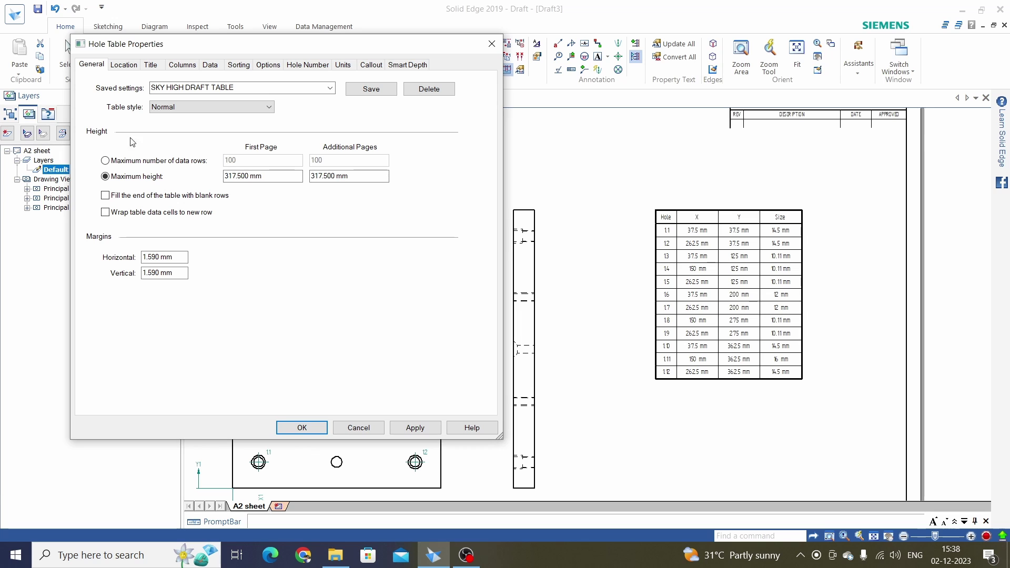
# - Limit the hole table's first page to a maximum of 3 data rows
pyautogui.click(114, 161)
pyautogui.doubleClick(245, 162)
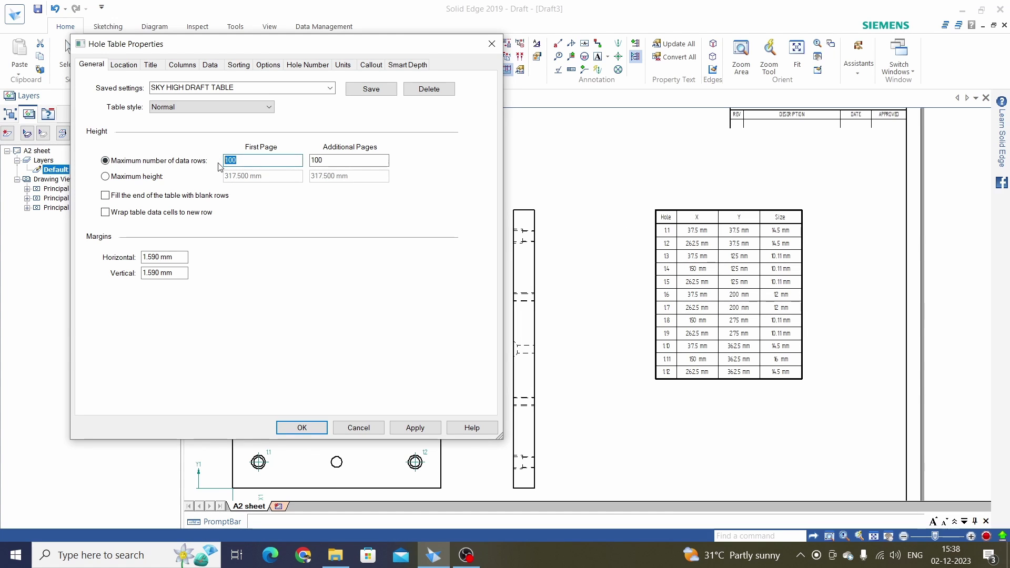
pyautogui.write('3')
pyautogui.press('Return')
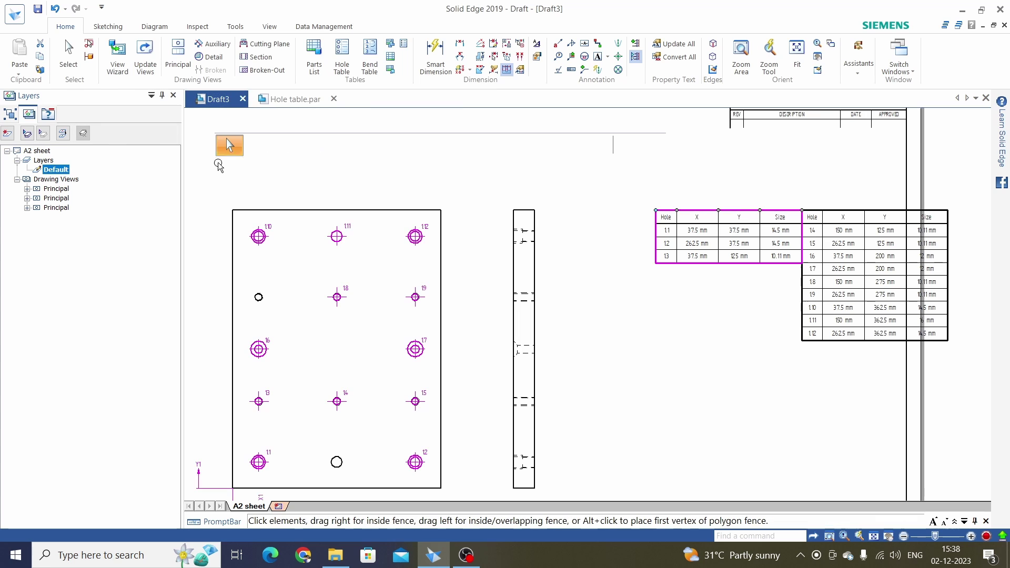
# - Reopen the hole table's properties and reset the first page's maximum number of data rows to 100
pyautogui.click(700, 239)
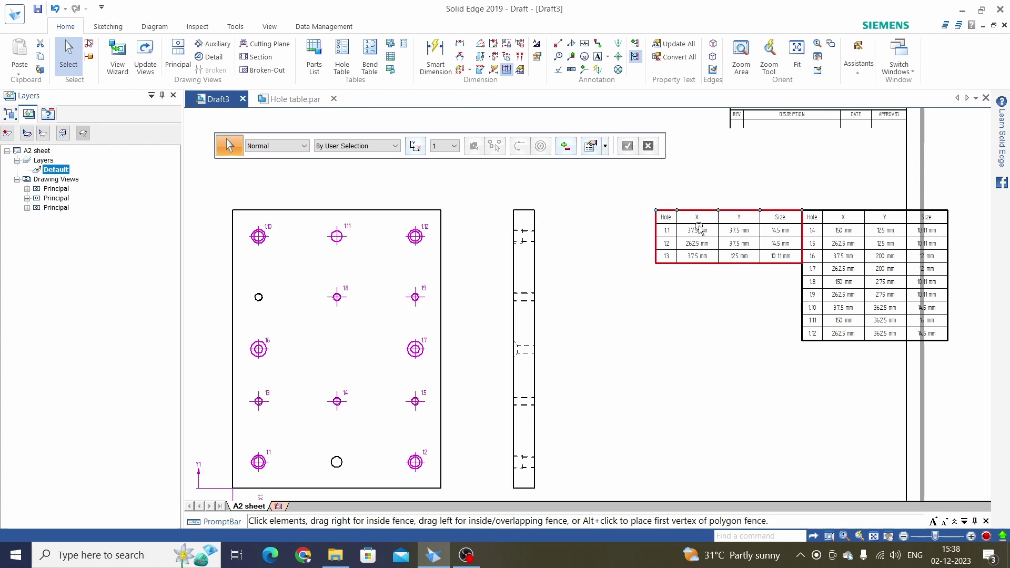
pyautogui.click(592, 159)
pyautogui.doubleClick(678, 237)
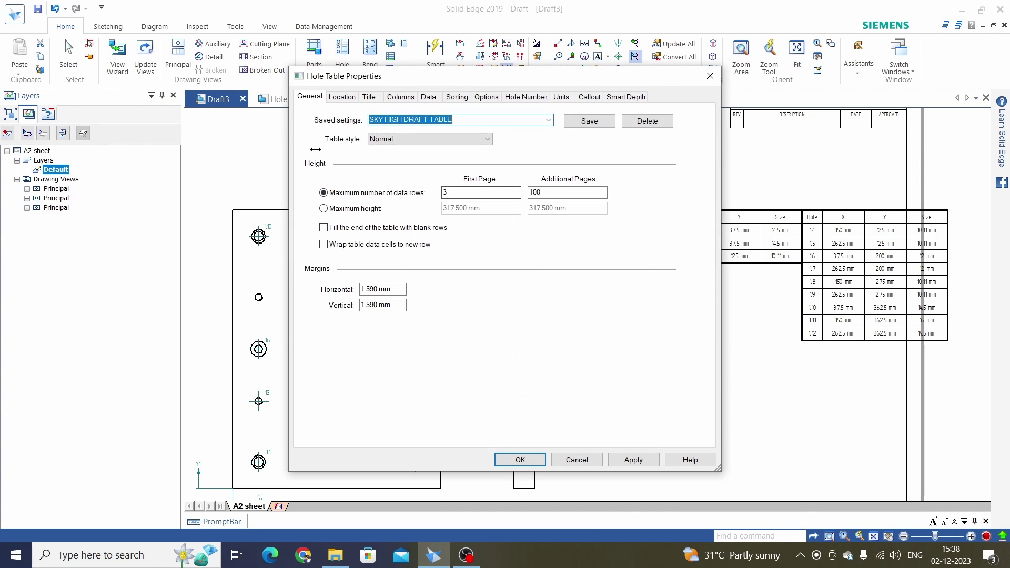
pyautogui.moveTo(410, 77); pyautogui.dragTo(223, 29)
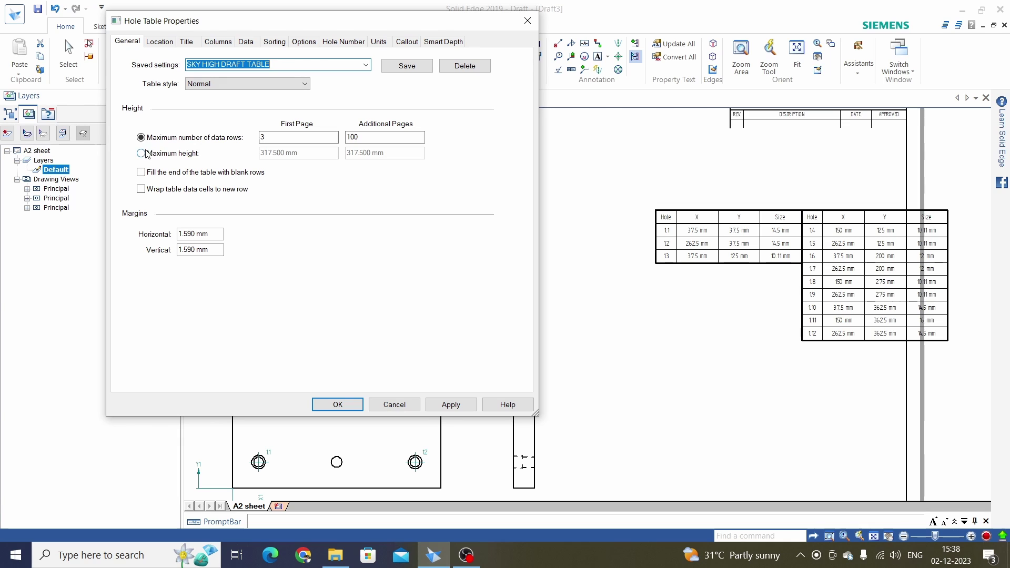
pyautogui.click(141, 154)
pyautogui.click(243, 137)
pyautogui.press('Tab')
pyautogui.write('1')
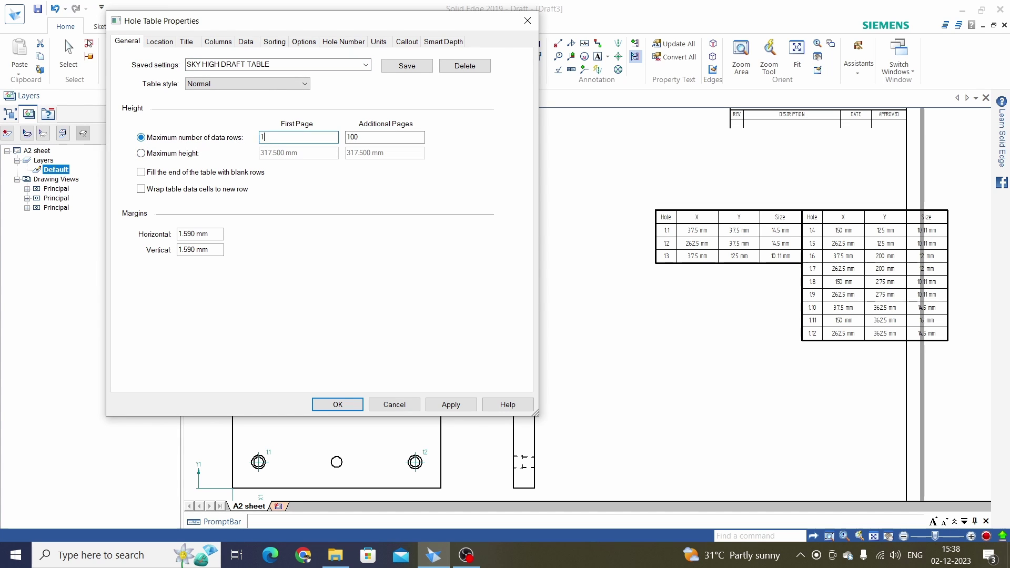
# - Limit the hole table by maximum height, set to 50 mm for both the first page and additional pages, and apply it
pyautogui.click(141, 154)
pyautogui.moveTo(311, 154); pyautogui.dragTo(244, 159)
pyautogui.write('50')
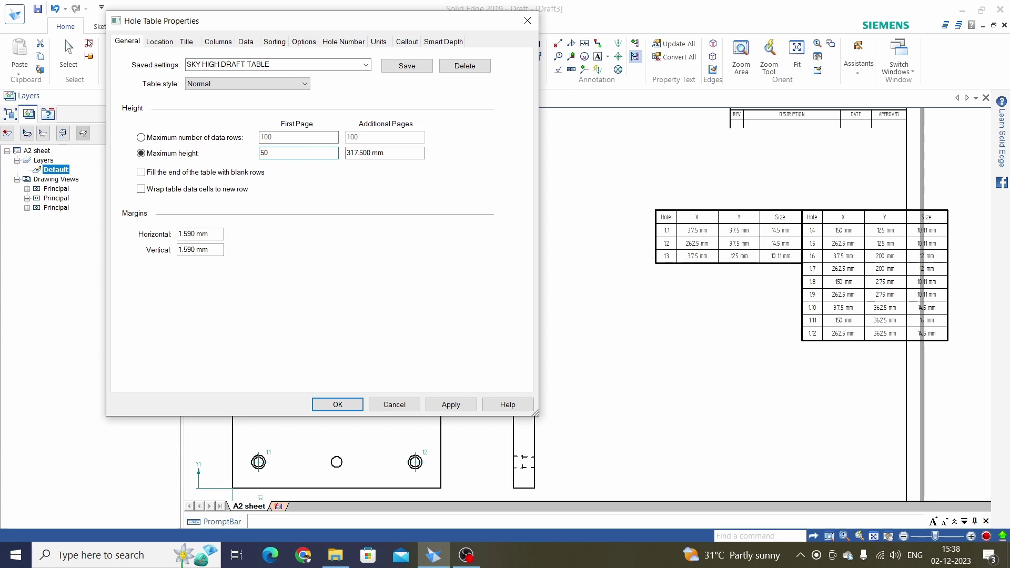
pyautogui.click(451, 405)
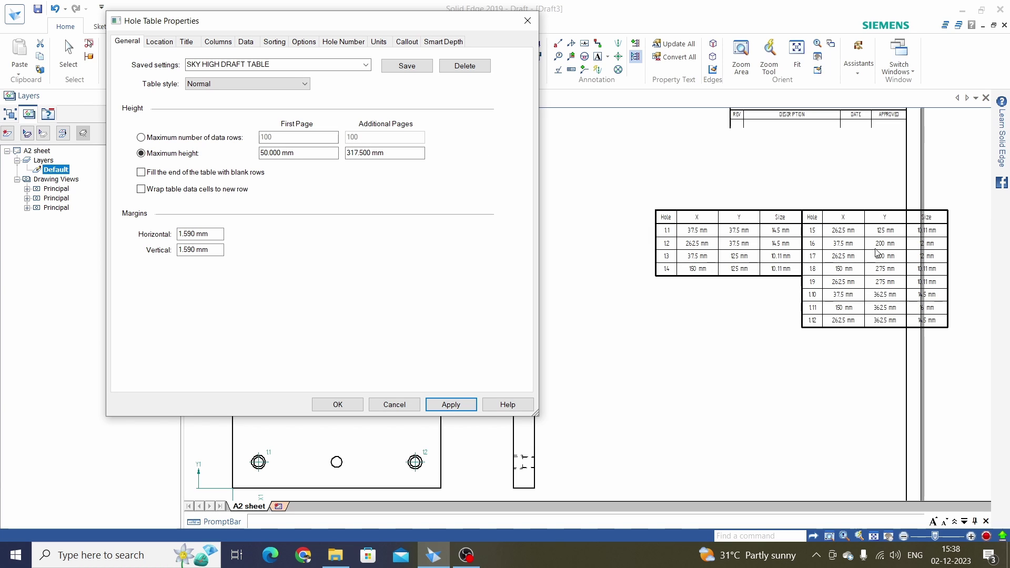
pyautogui.moveTo(388, 153); pyautogui.dragTo(346, 153)
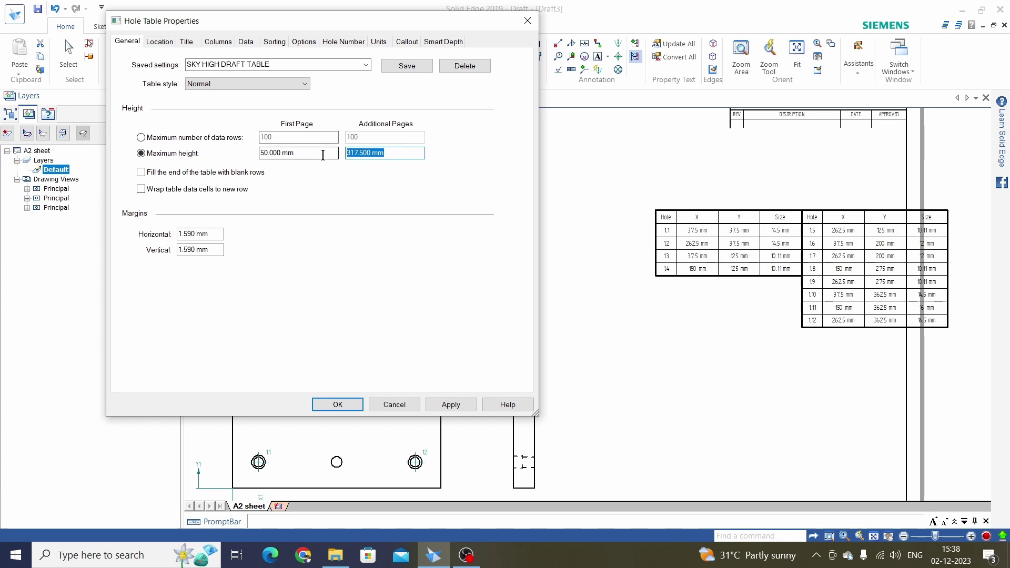
pyautogui.write('50')
pyautogui.click(451, 405)
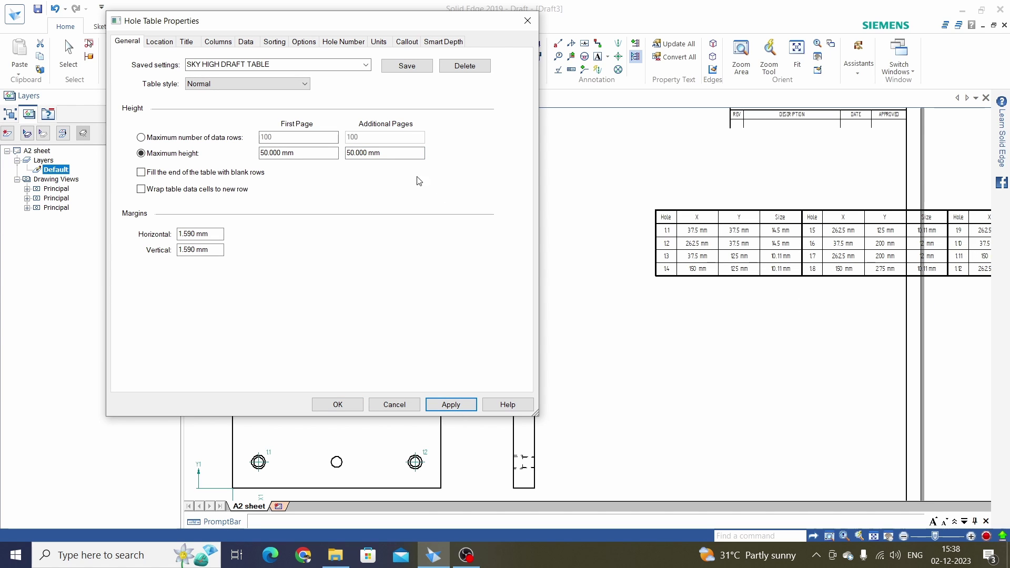
# - Set the hole table's maximum height to 300 mm for both the first page and additional pages, and apply it
pyautogui.moveTo(393, 153); pyautogui.dragTo(334, 153)
pyautogui.write('300')
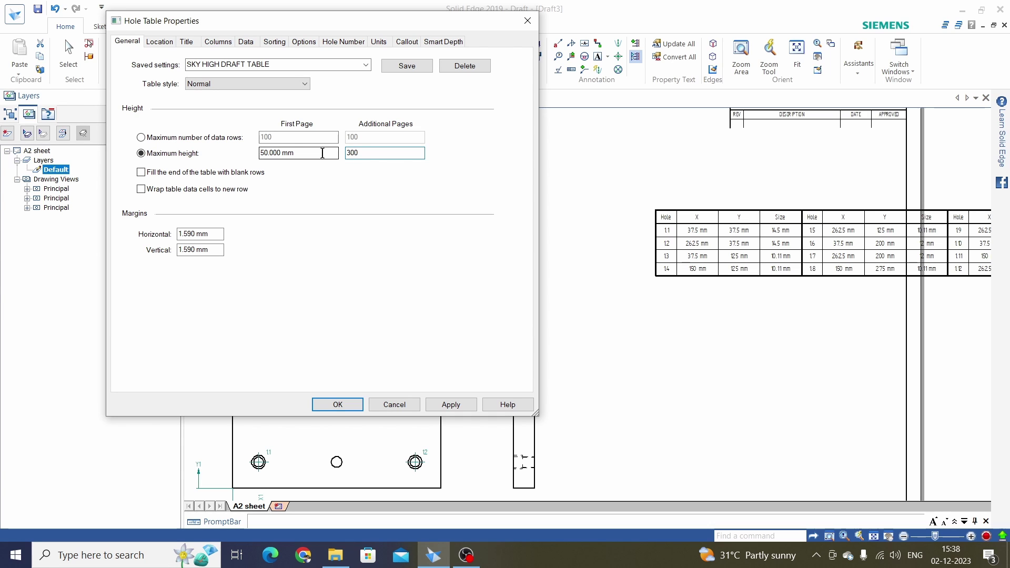
pyautogui.doubleClick(323, 153)
pyautogui.write('300')
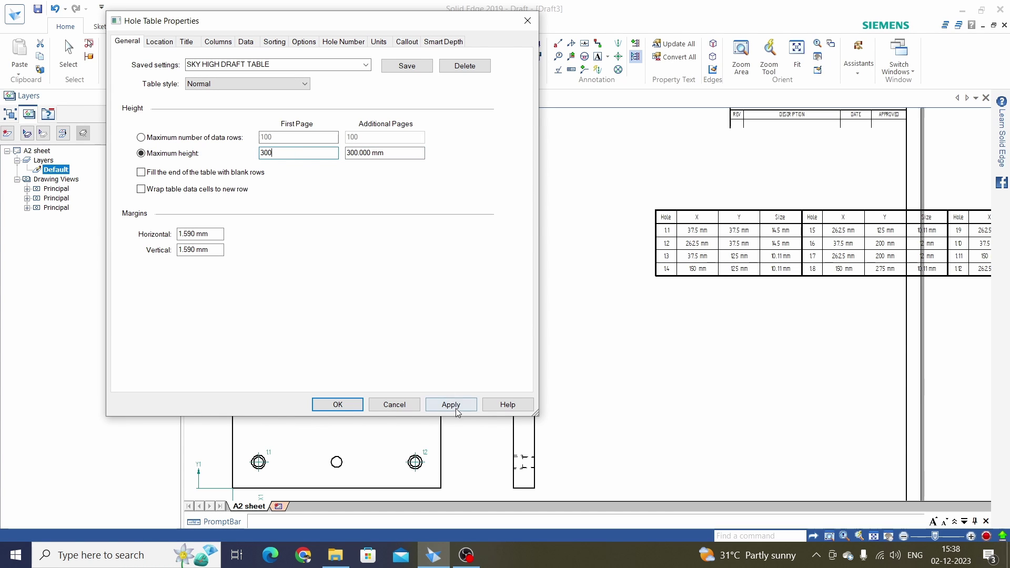
pyautogui.click(451, 405)
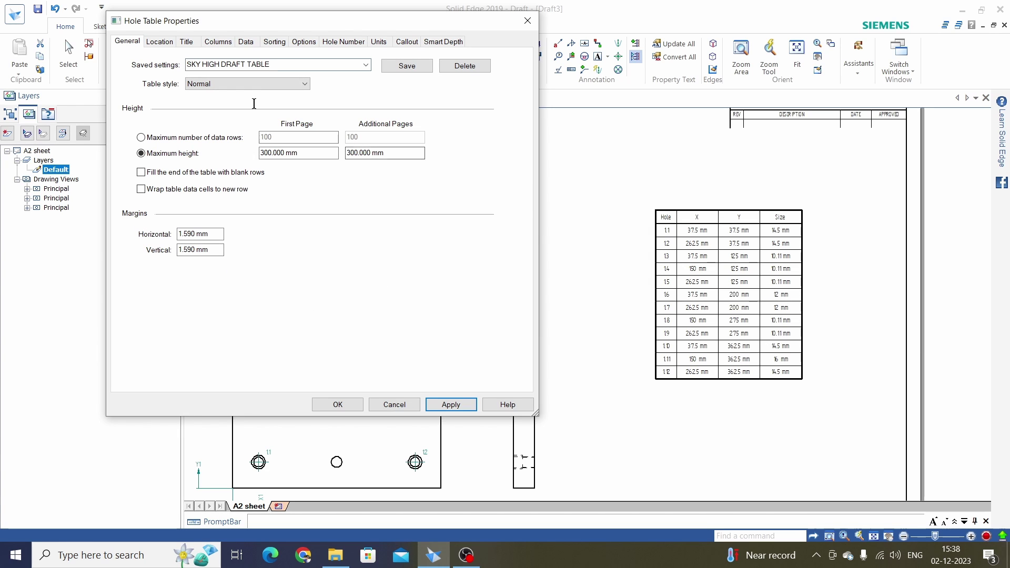
pyautogui.press('Tab')
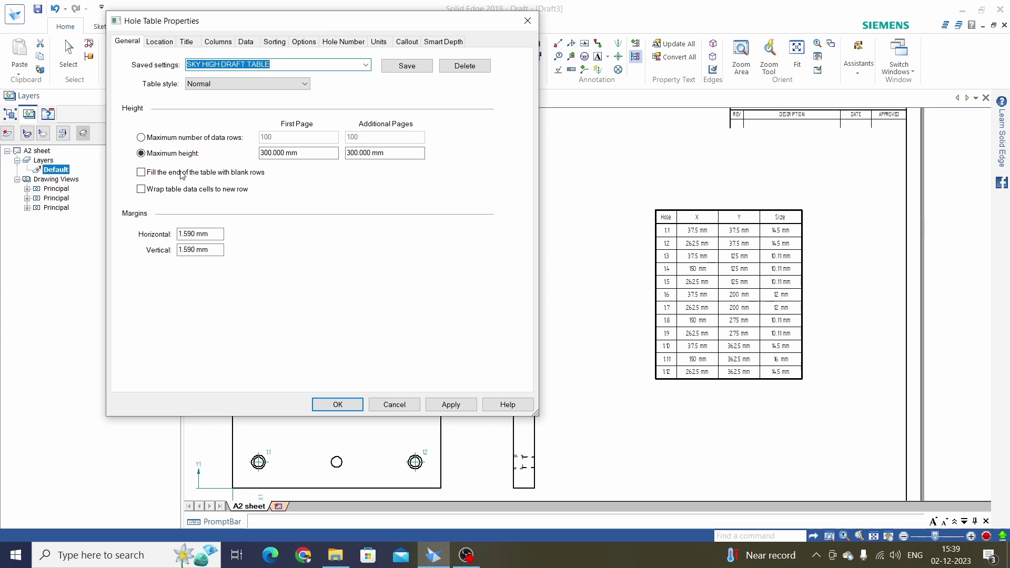
# - Set the hole table's anchor corner to Top-Left in its location settings
pyautogui.click(160, 45)
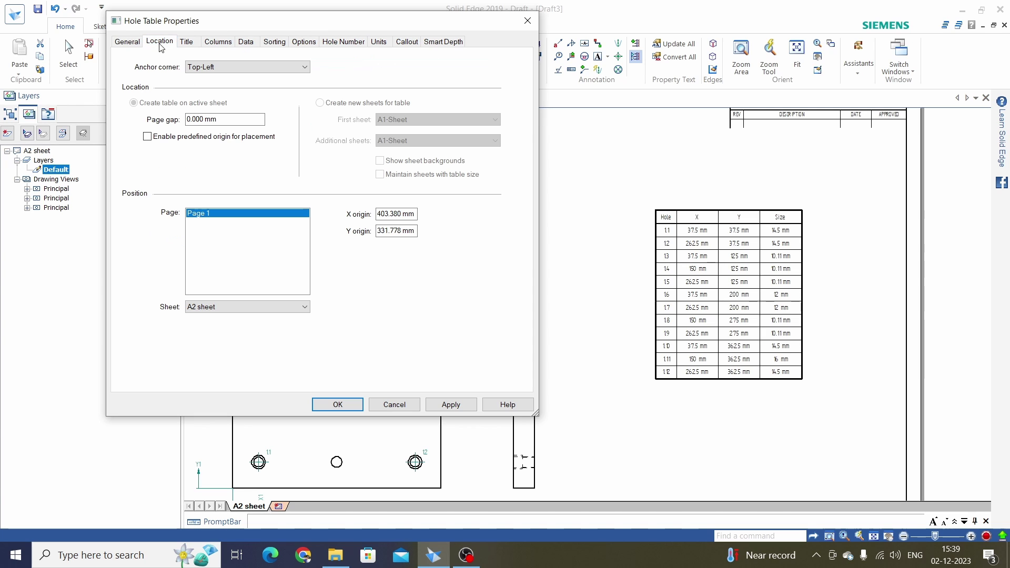
pyautogui.click(226, 67)
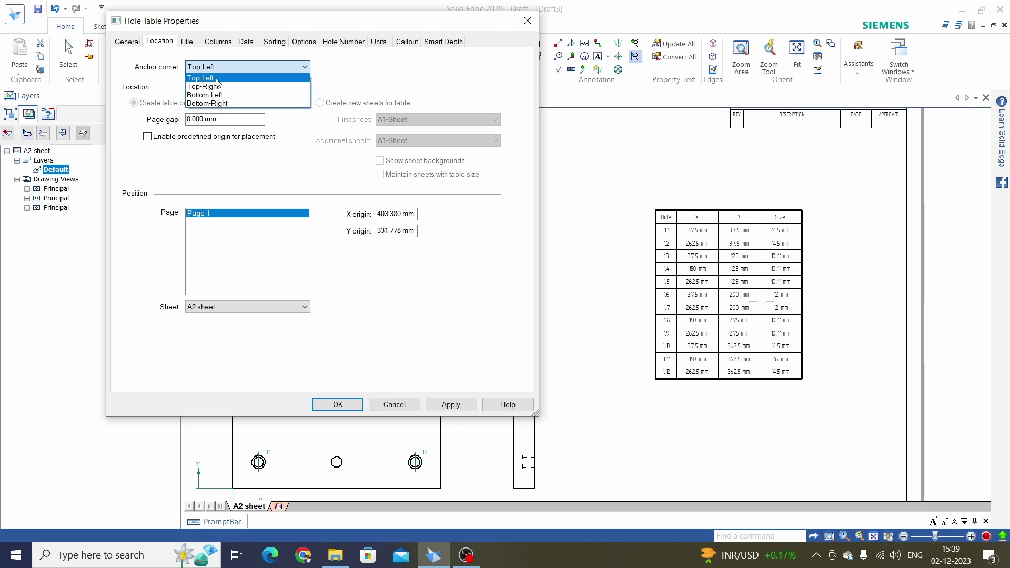
pyautogui.click(217, 79)
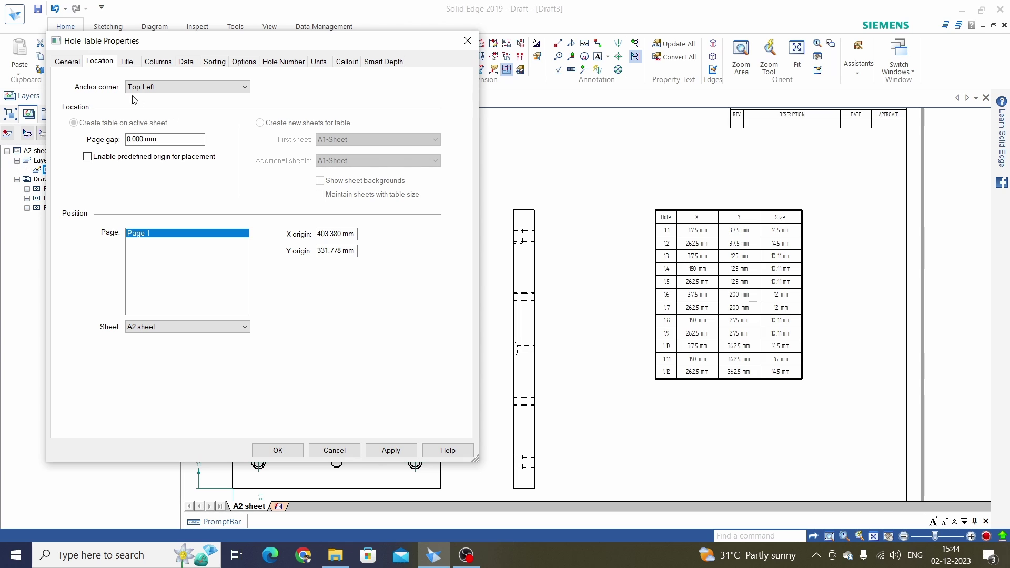
# - Add a title to the hole table reading SKY HIGH DRAFT TABLE, with its position set to Header
pyautogui.click(128, 63)
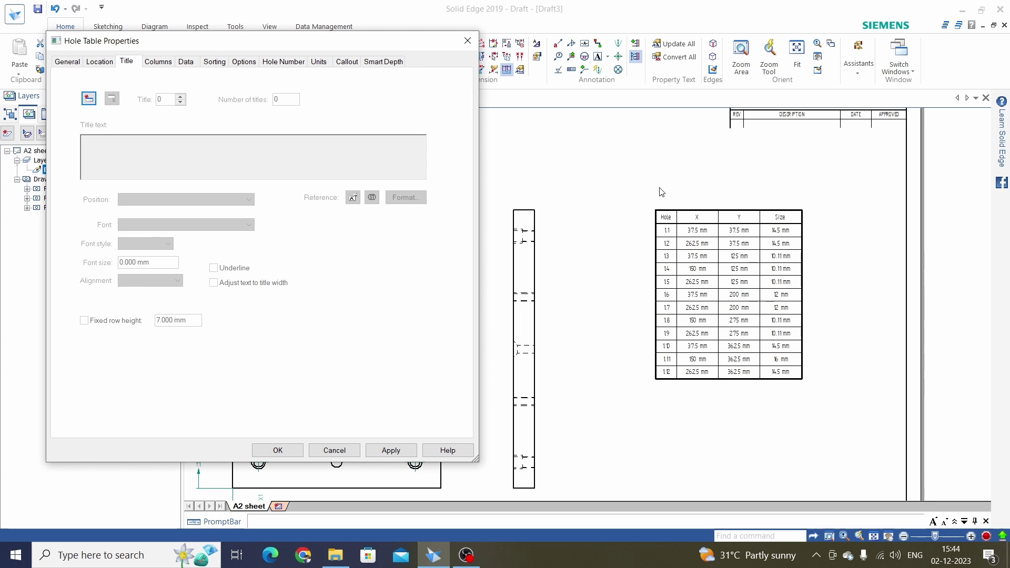
pyautogui.click(89, 99)
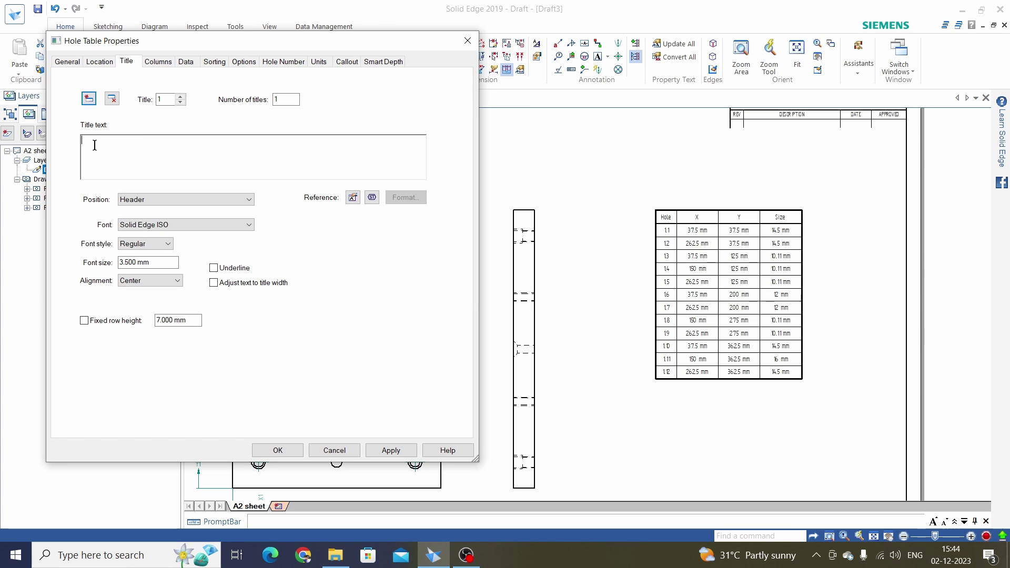
pyautogui.write('SKY-HIGH DRAFT TABLE')
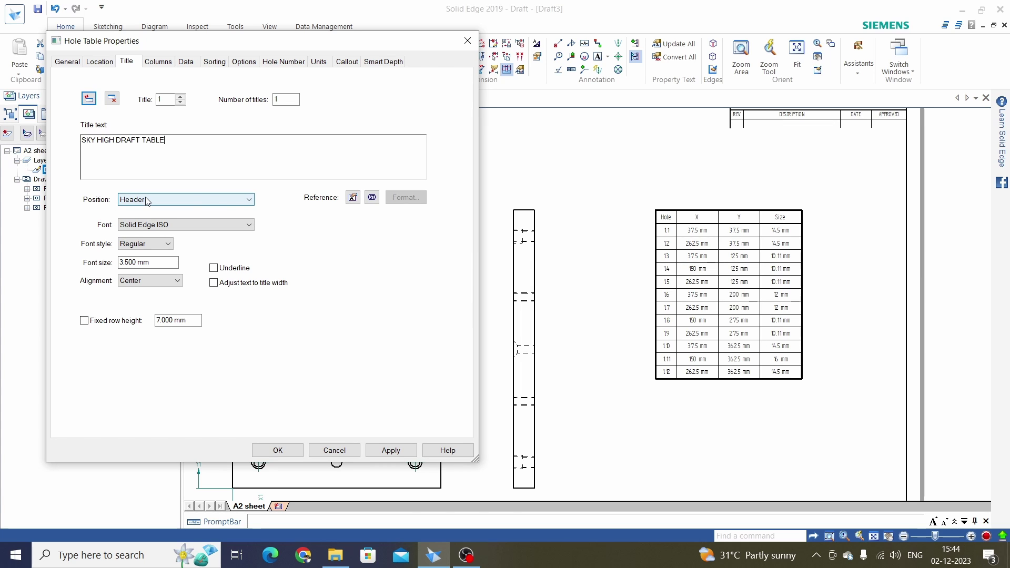
pyautogui.click(245, 205)
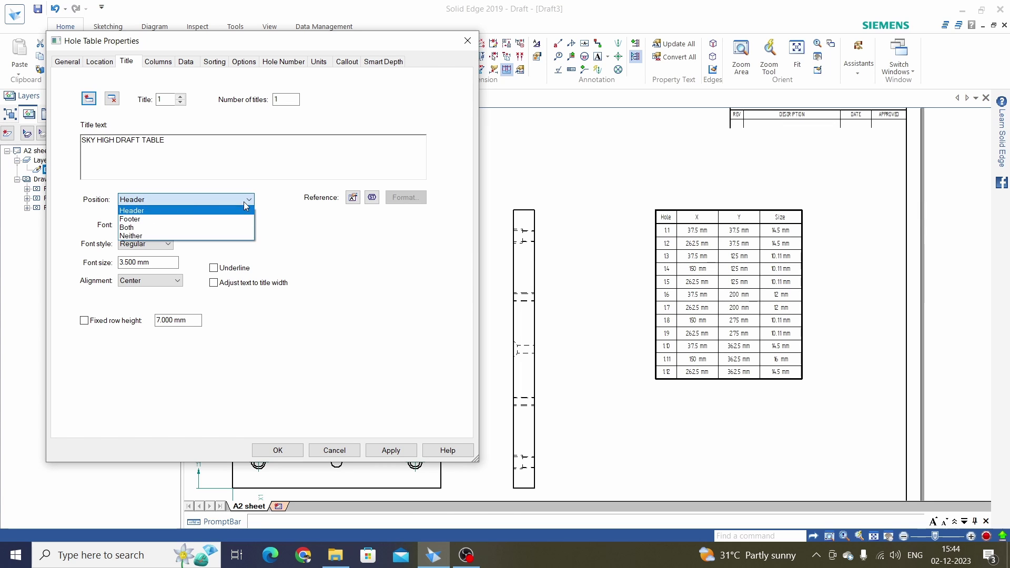
pyautogui.click(162, 212)
# - Format the table title in Arial with Bold style and a font size of 4 mm
pyautogui.click(171, 225)
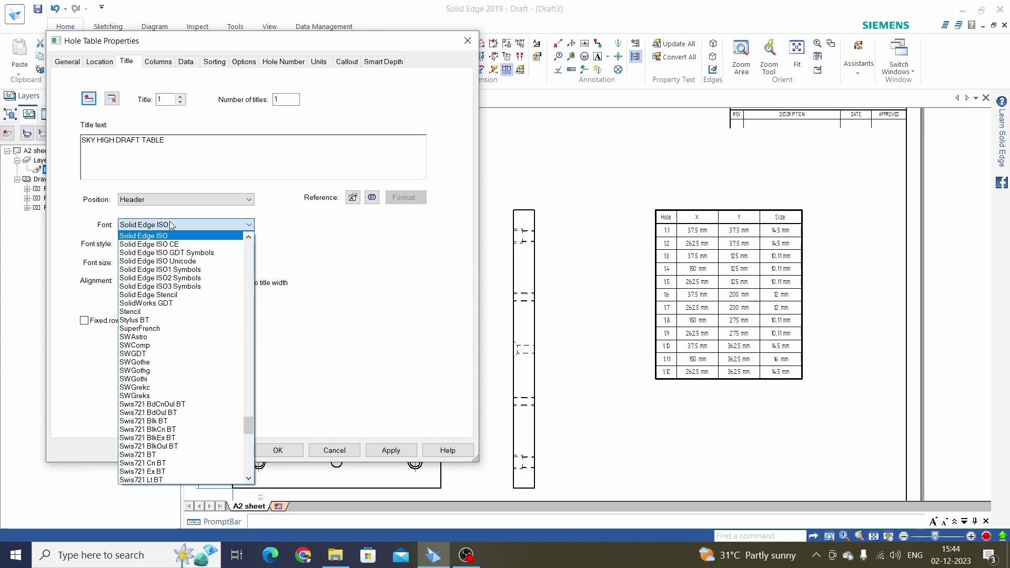
pyautogui.scroll(20, 171, 244)
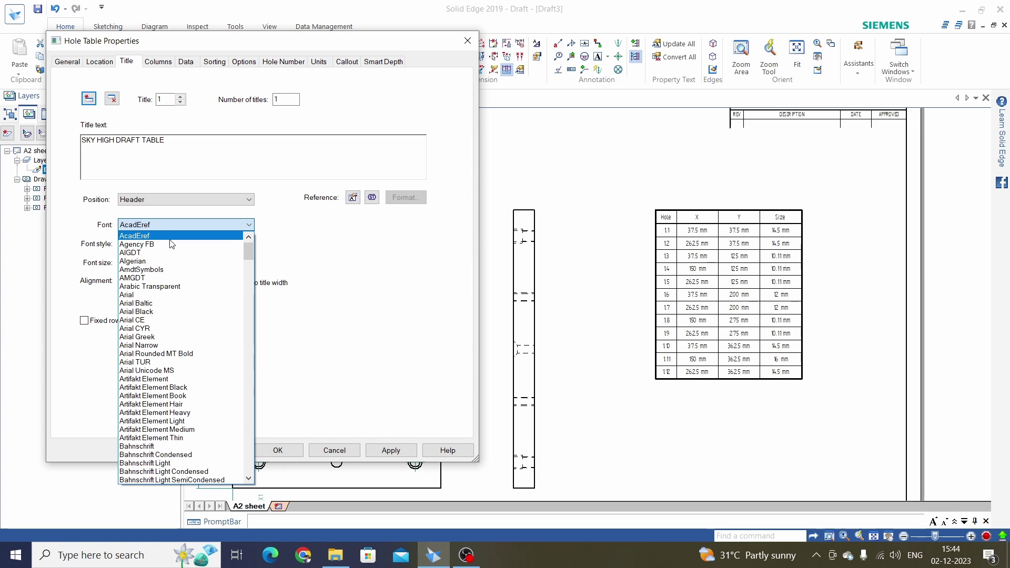
pyautogui.click(150, 296)
pyautogui.click(141, 244)
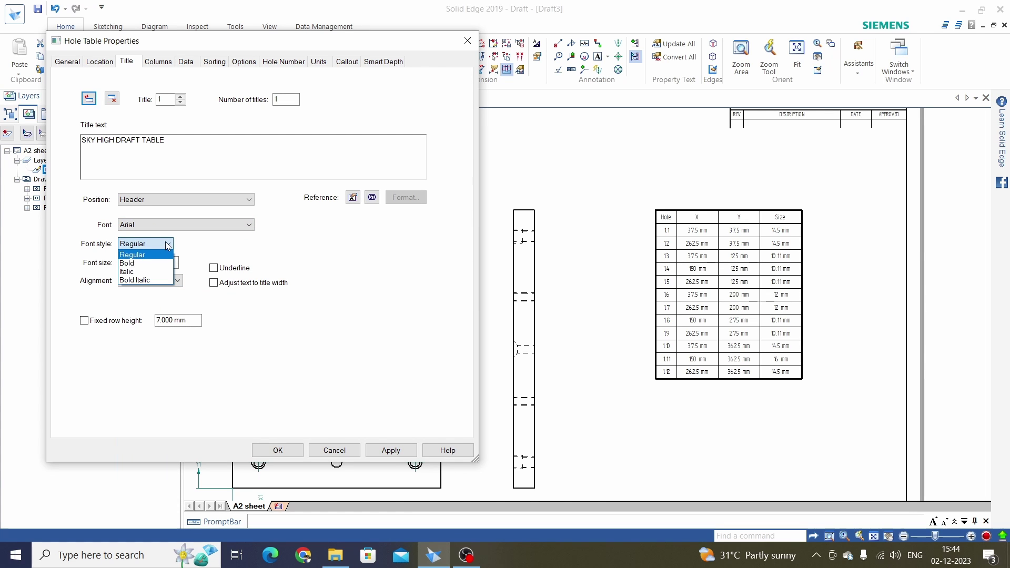
pyautogui.click(132, 264)
pyautogui.moveTo(161, 262); pyautogui.dragTo(113, 267)
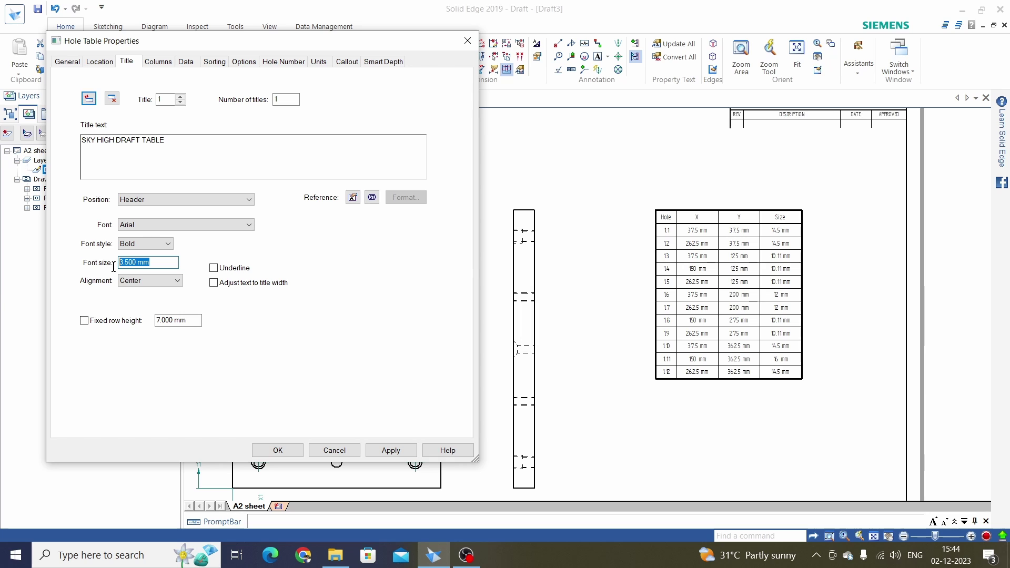
pyautogui.write('4')
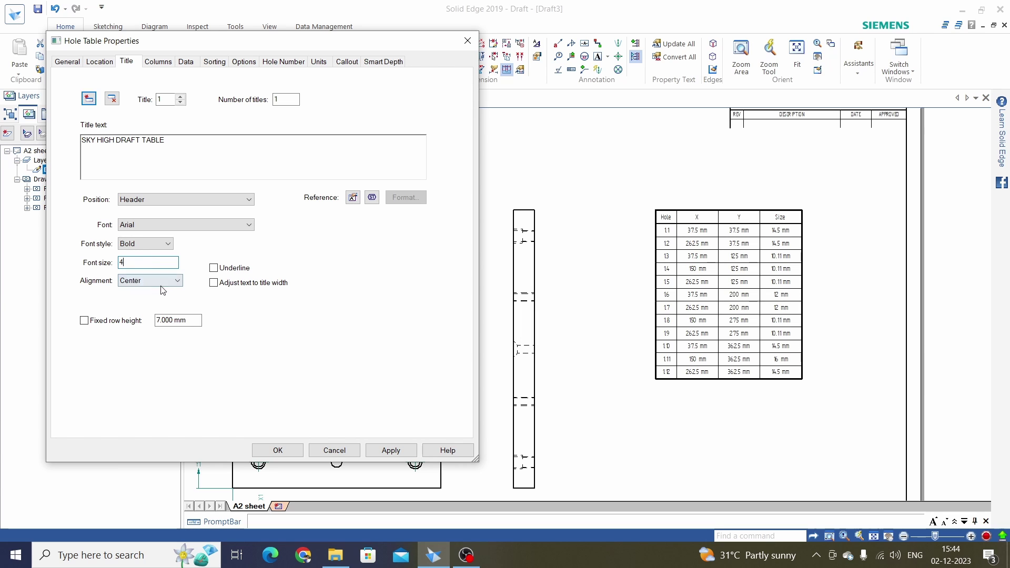
# - Center-align the title, leave it without underline, and apply the title settings to the hole table
pyautogui.click(214, 269)
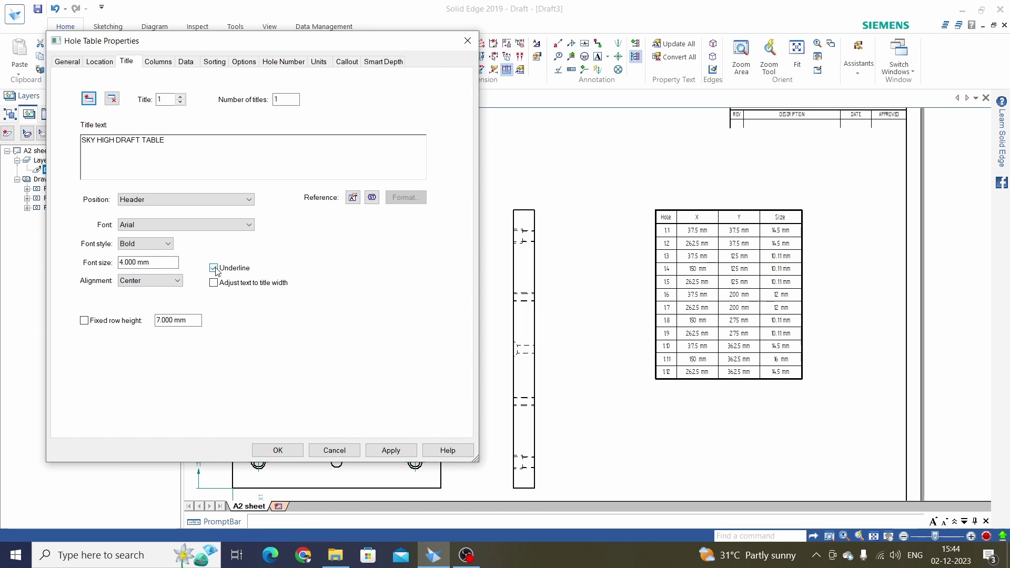
pyautogui.click(174, 283)
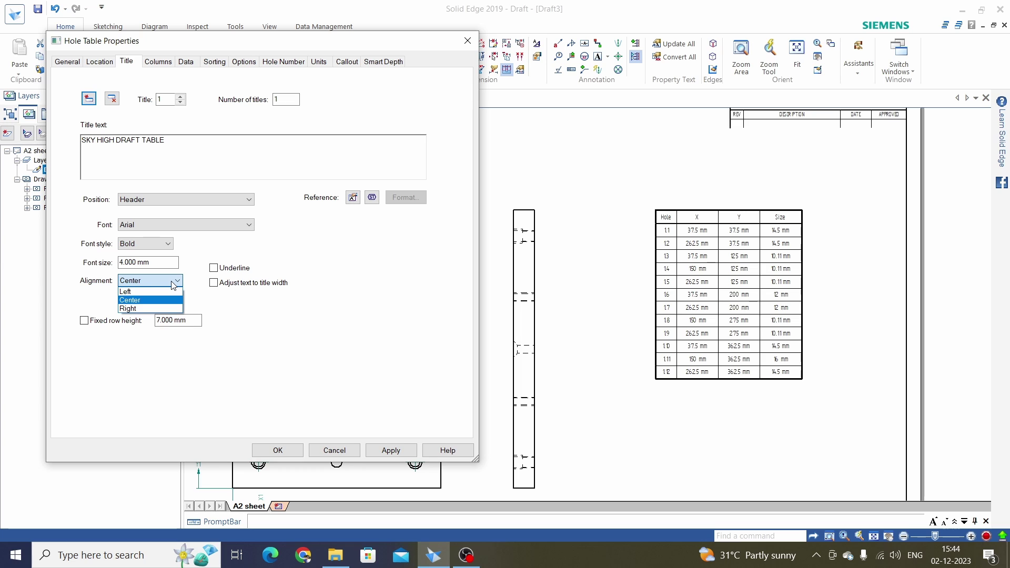
pyautogui.click(141, 304)
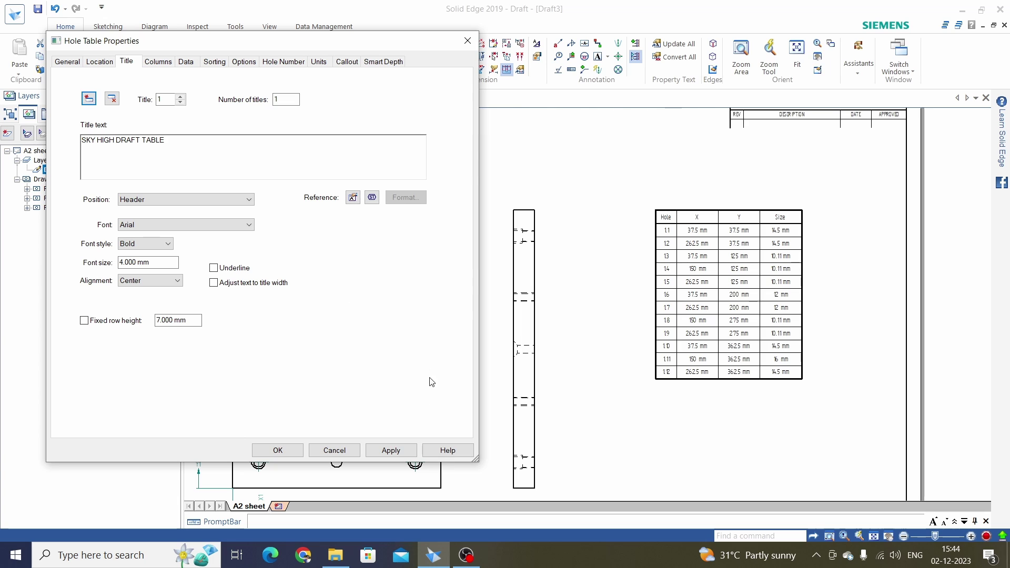
pyautogui.click(390, 451)
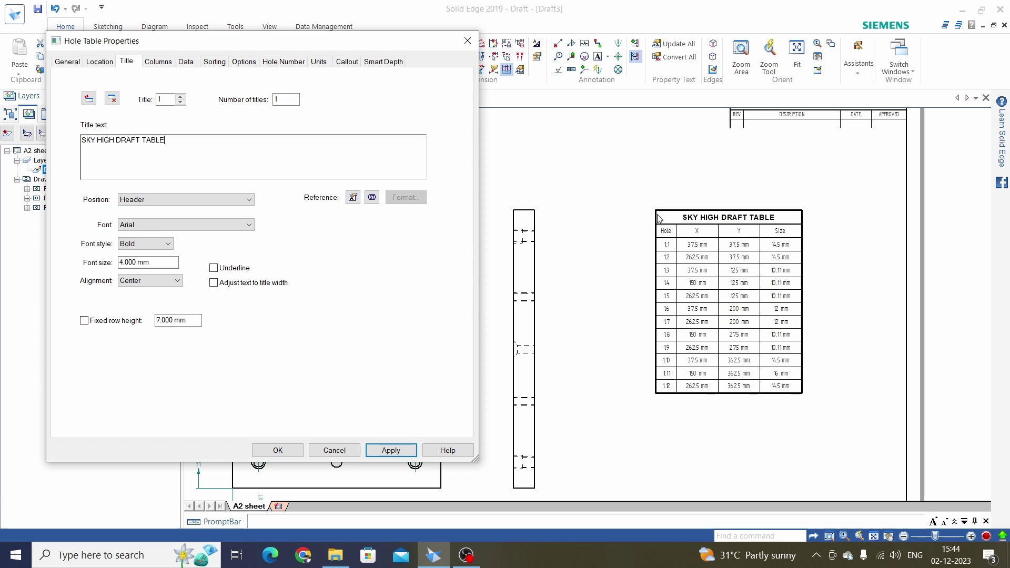
# - Try the title in the Footer position, return it to Header, and apply the change
pyautogui.click(249, 201)
pyautogui.click(151, 219)
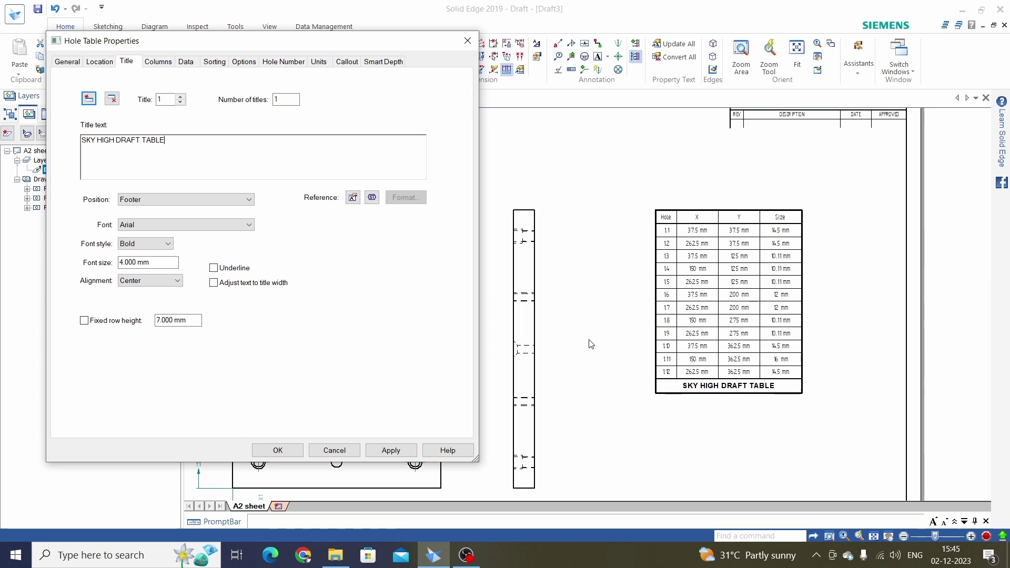
pyautogui.click(239, 200)
pyautogui.click(179, 211)
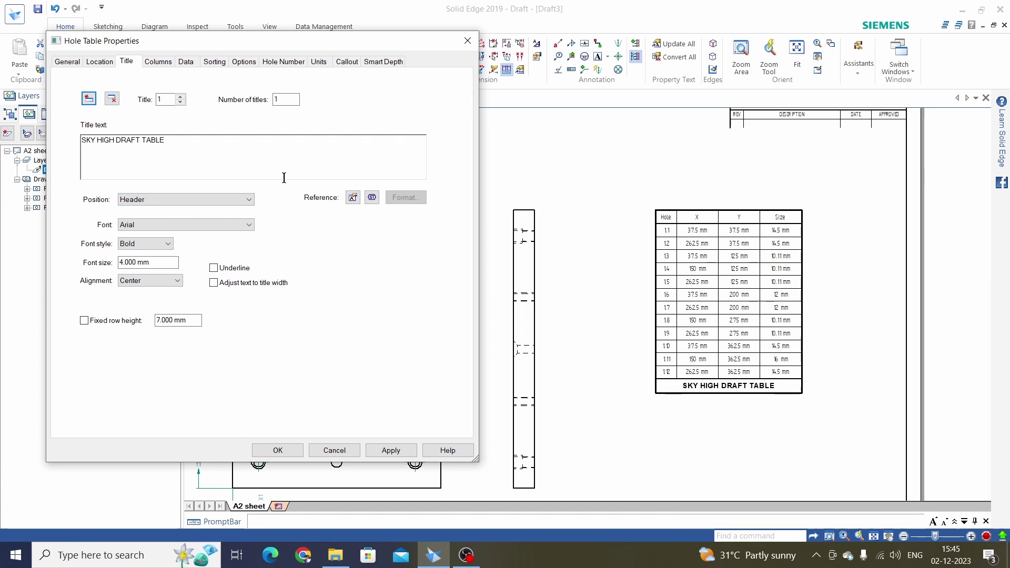
pyautogui.click(390, 452)
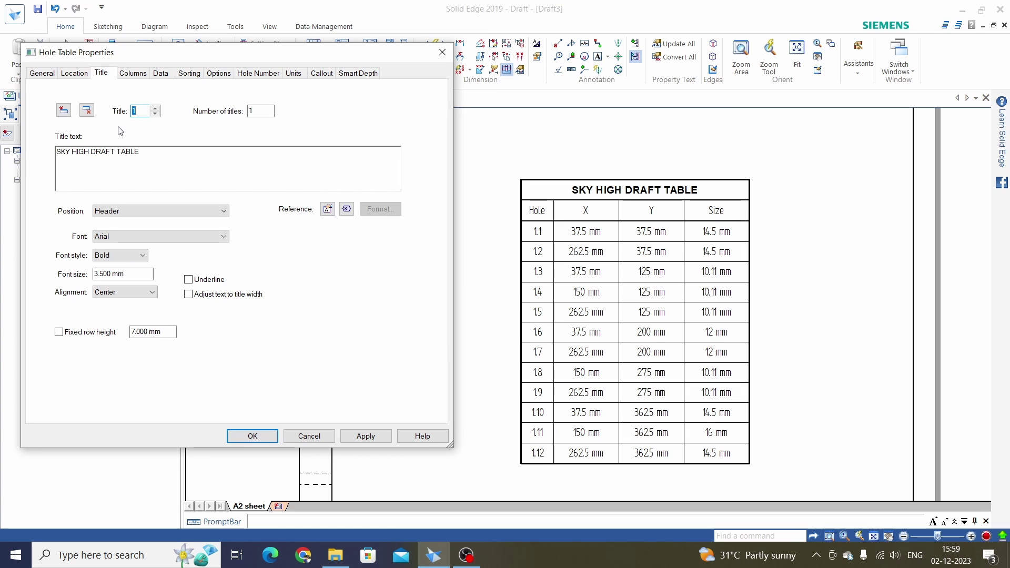
# - Add the Hole Callout 1 and Type properties as new columns in the hole table
pyautogui.click(132, 74)
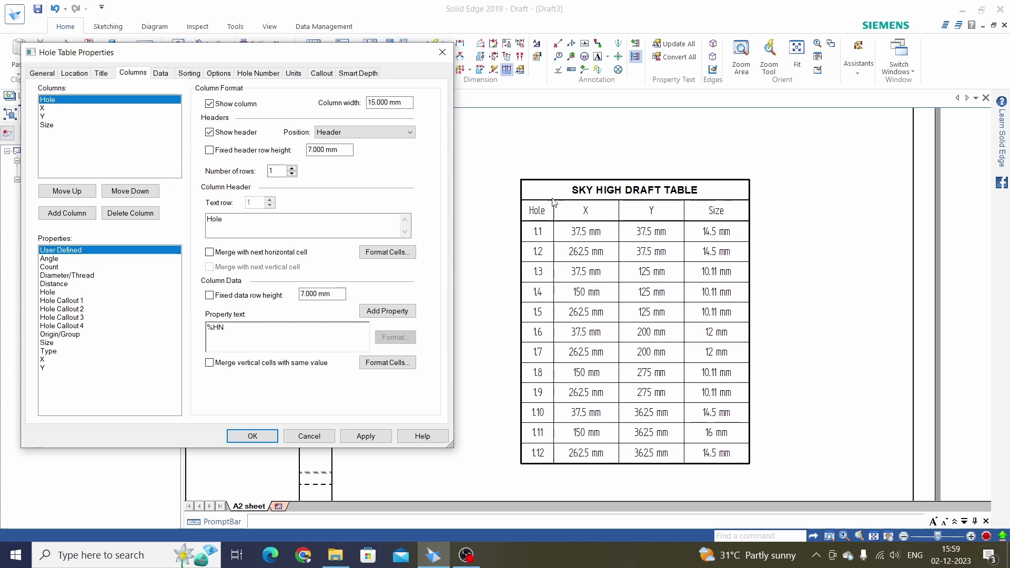
pyautogui.click(67, 301)
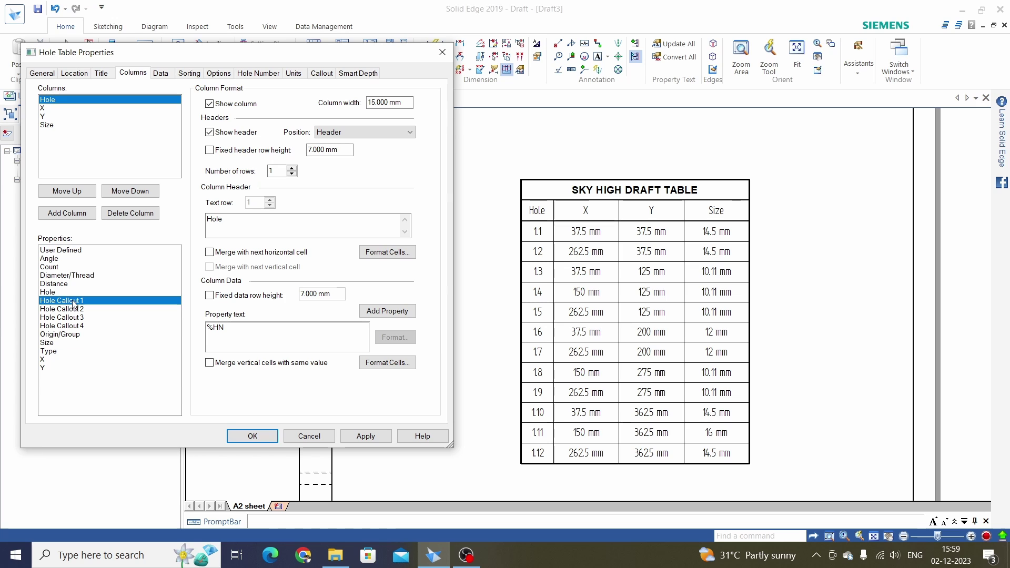
pyautogui.click(67, 213)
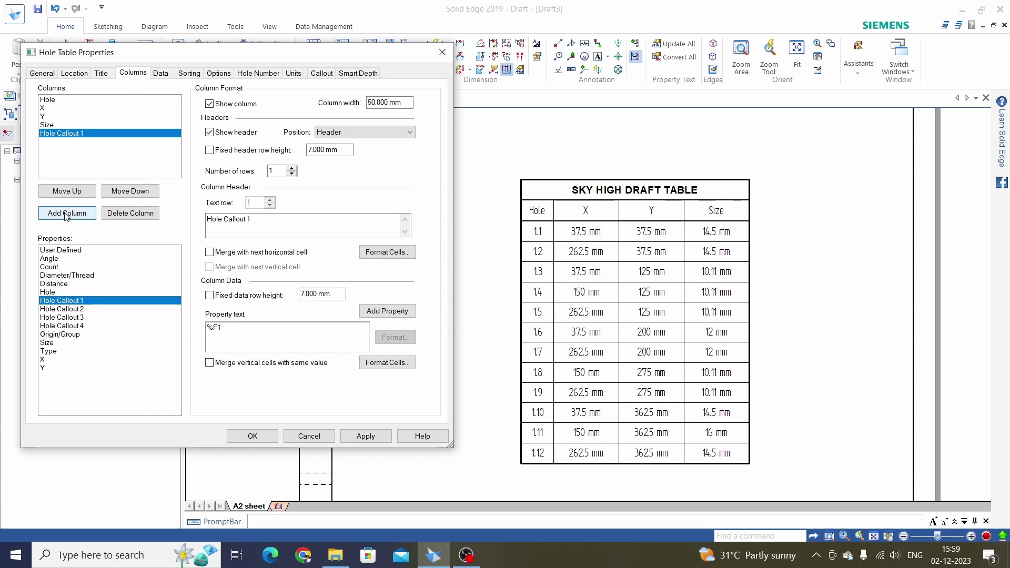
pyautogui.click(367, 436)
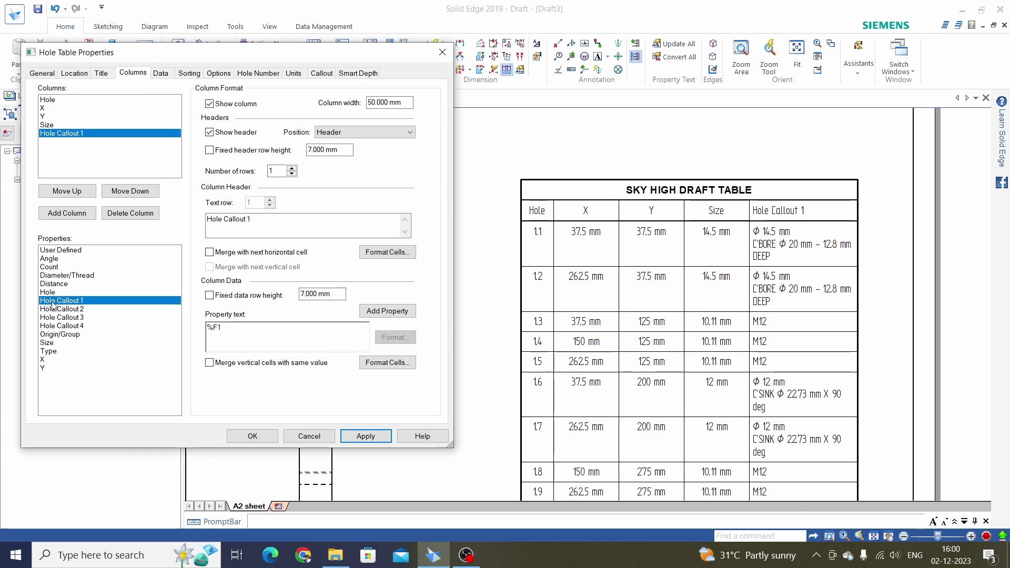
pyautogui.click(50, 351)
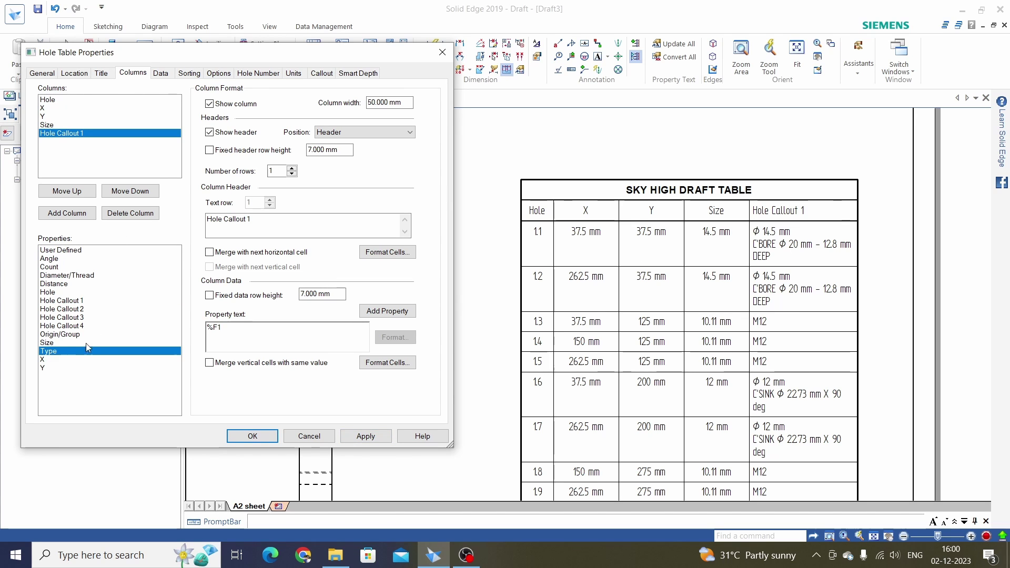
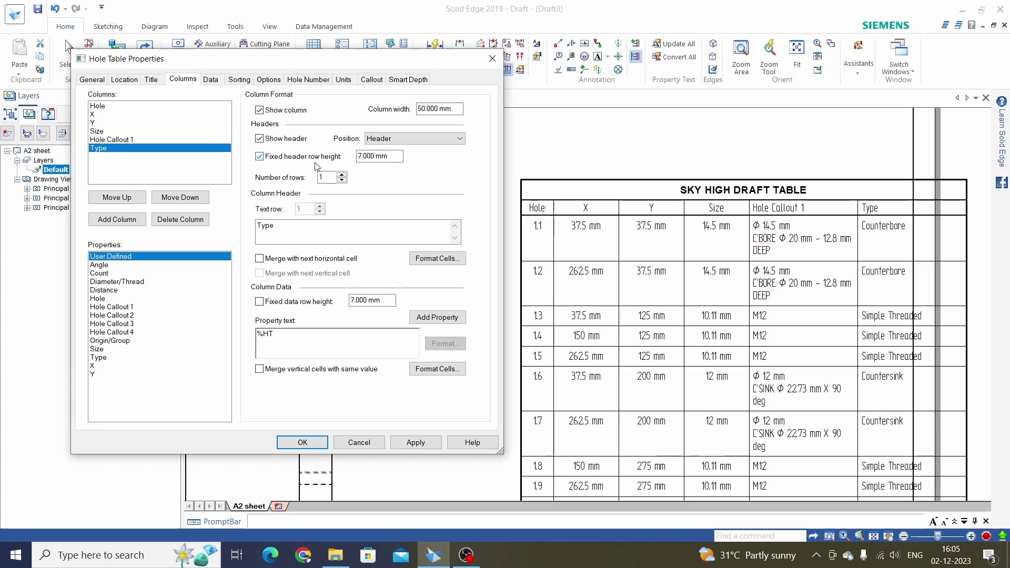
# - Hide the Hole Callout 1 column and show it again, applying each change to the table
pyautogui.click(111, 139)
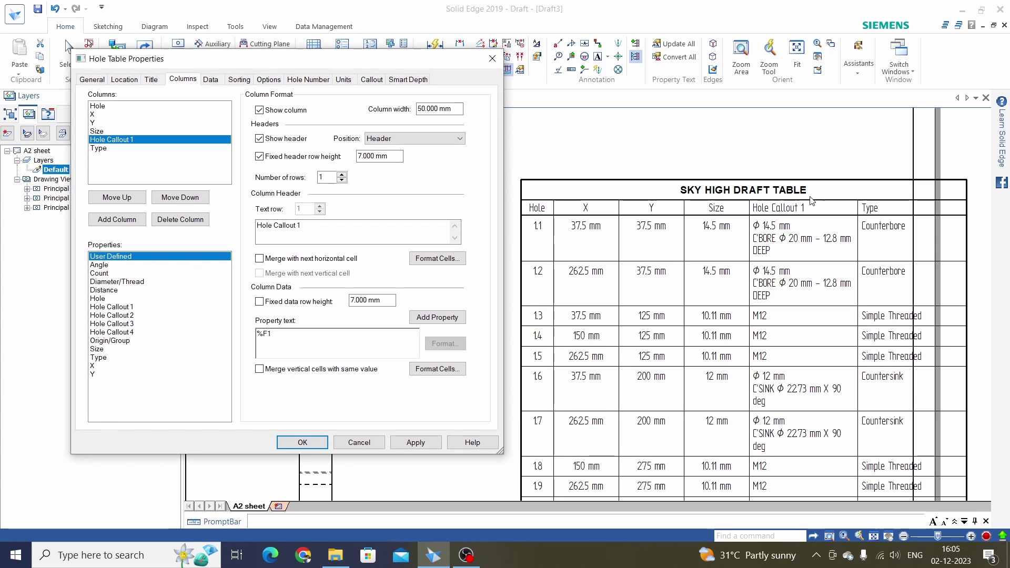
pyautogui.click(259, 111)
pyautogui.click(416, 443)
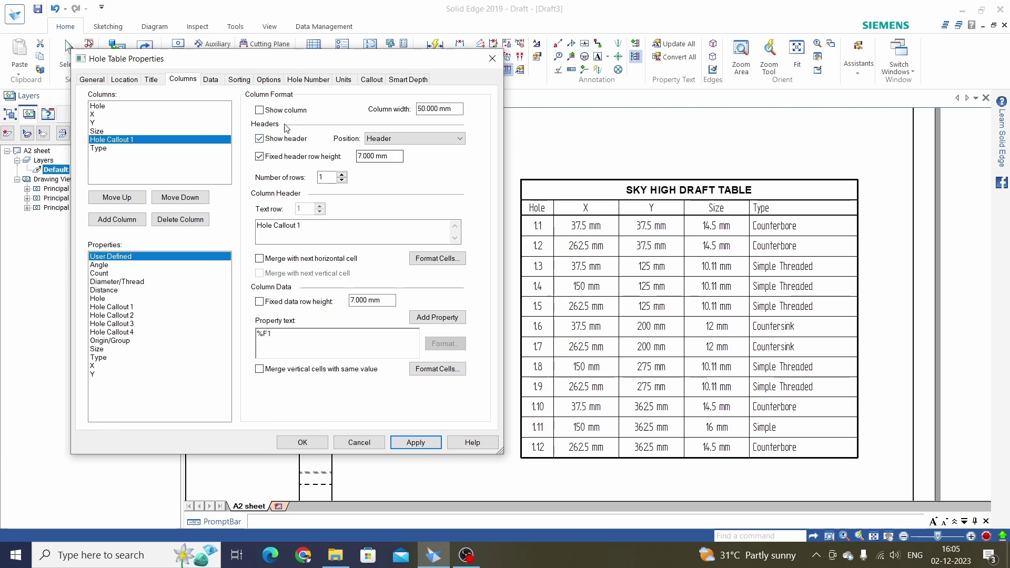
pyautogui.click(261, 110)
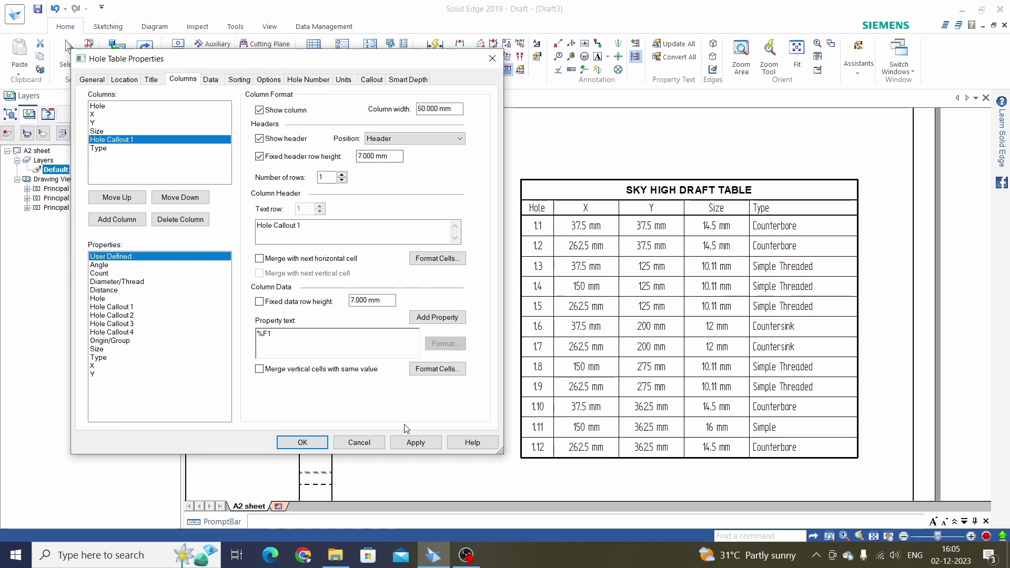
pyautogui.click(415, 442)
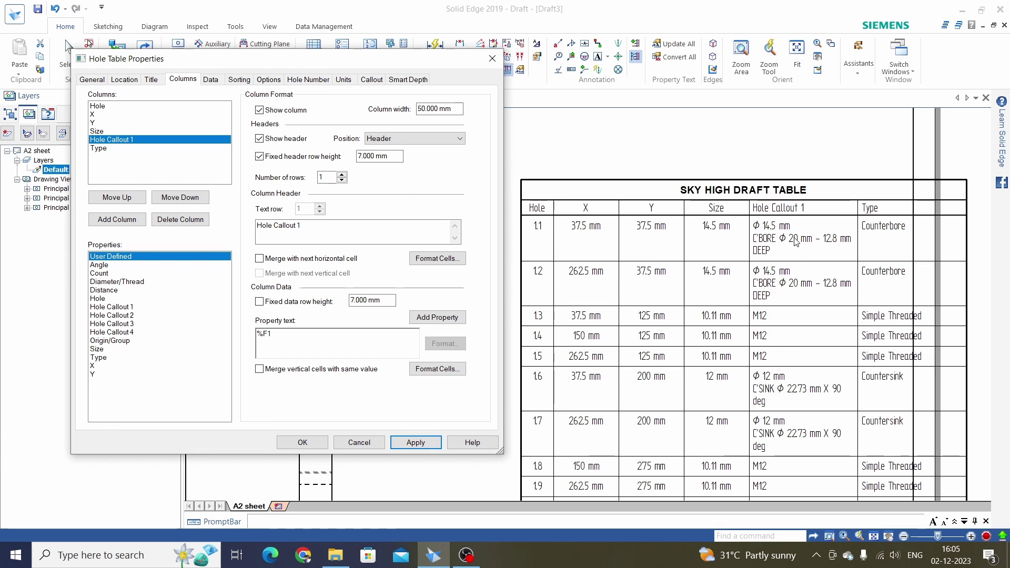
# - Widen the Hole Callout 1 column to 75 mm and again to 100 mm, applying each width to the table
pyautogui.moveTo(451, 109); pyautogui.dragTo(413, 105)
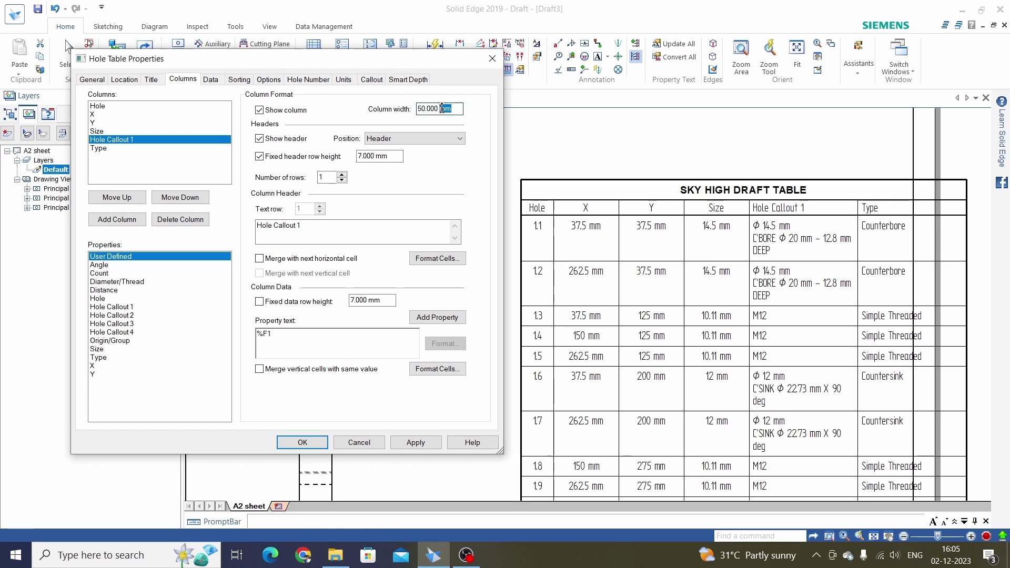
pyautogui.write('75')
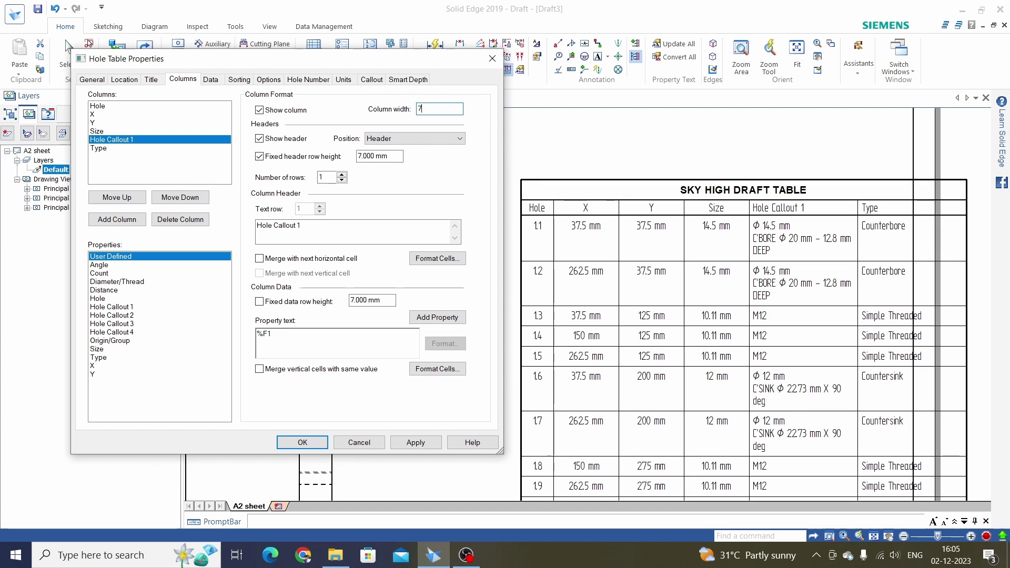
pyautogui.click(417, 443)
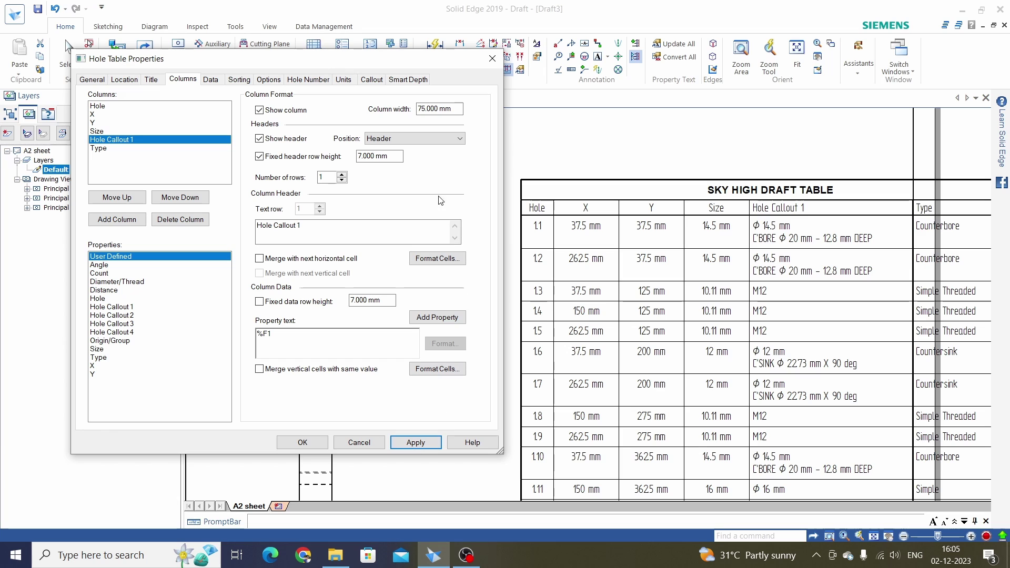
pyautogui.moveTo(452, 109); pyautogui.dragTo(406, 109)
pyautogui.write('100')
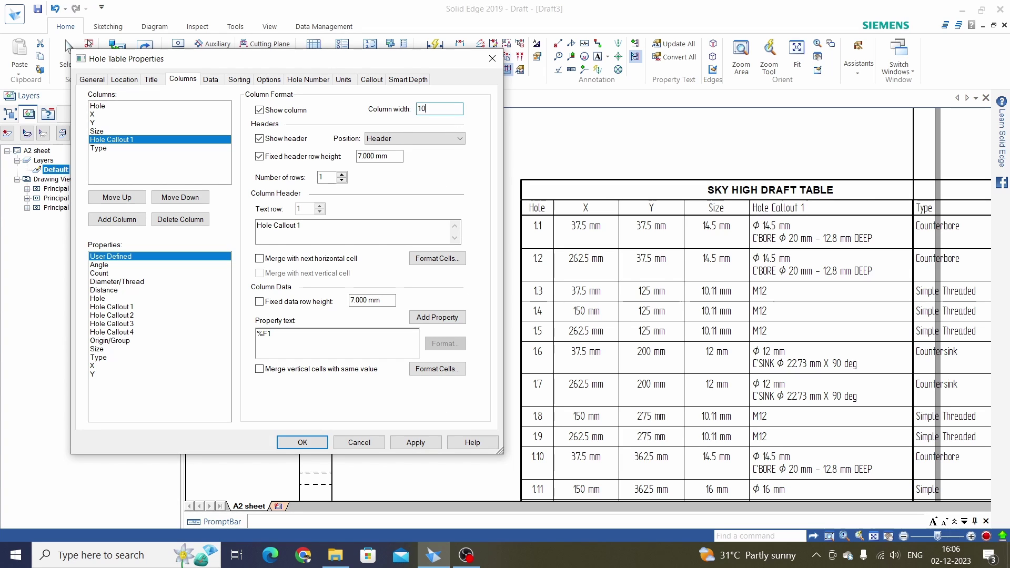
pyautogui.click(411, 444)
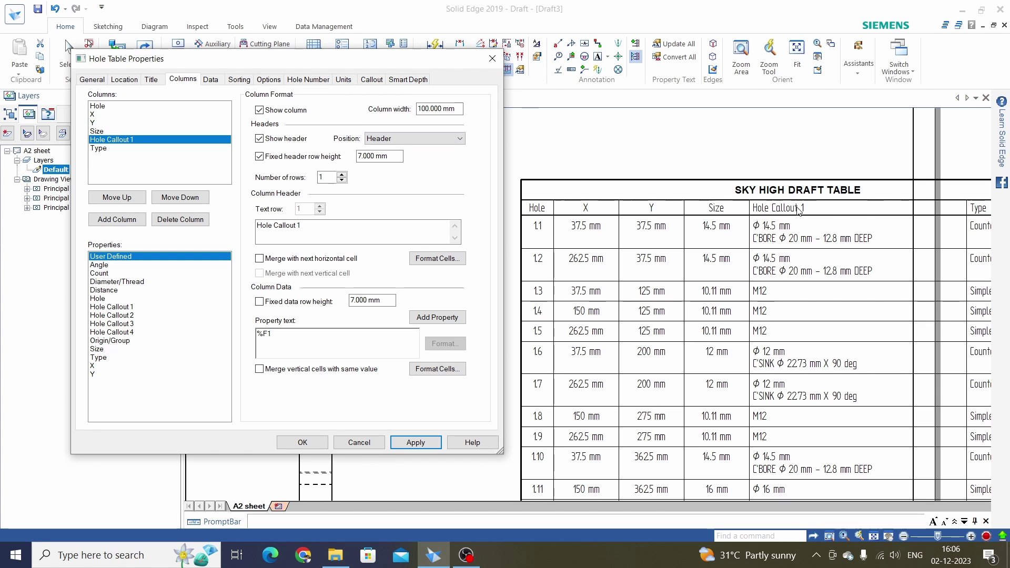
# - Try the column headers in the Footer position, return them to Header, and apply each change
pyautogui.click(440, 138)
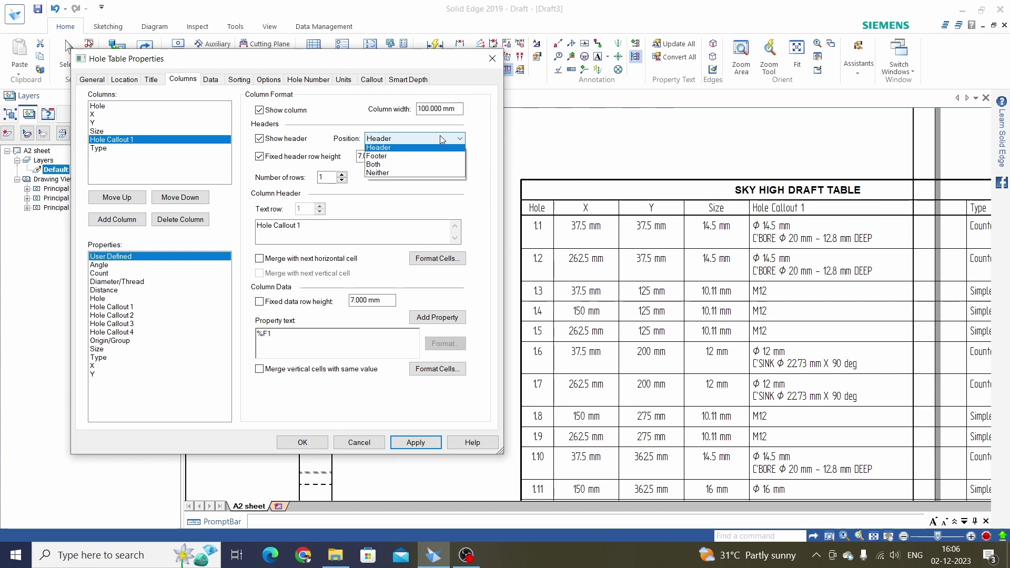
pyautogui.click(390, 152)
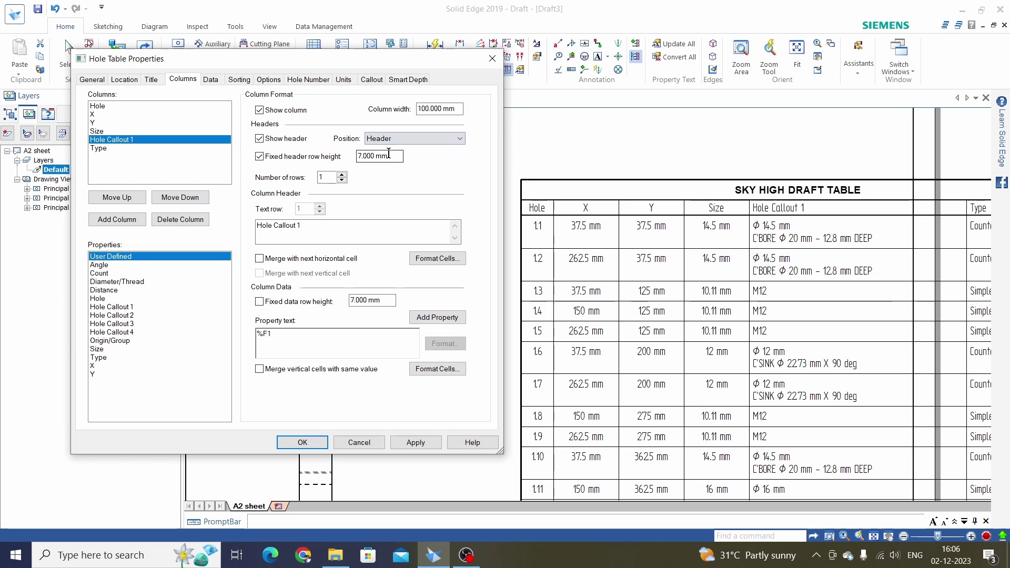
pyautogui.click(404, 445)
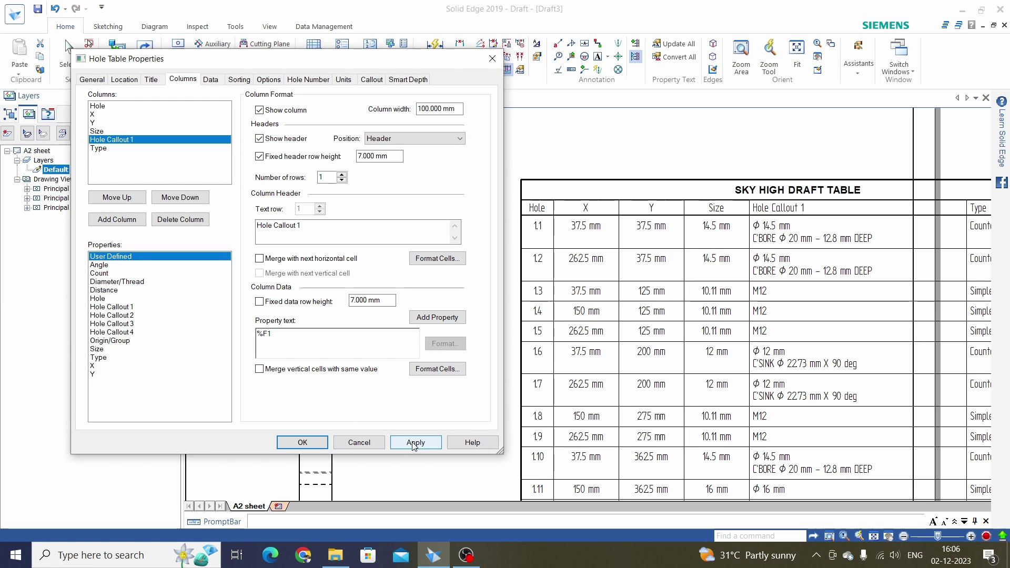
pyautogui.click(458, 139)
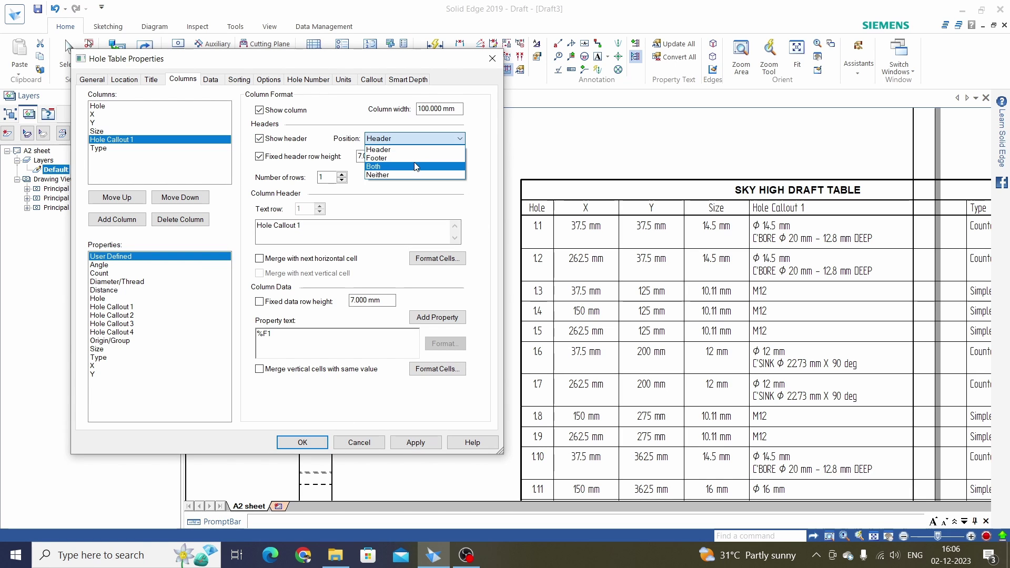
pyautogui.click(416, 156)
pyautogui.click(415, 442)
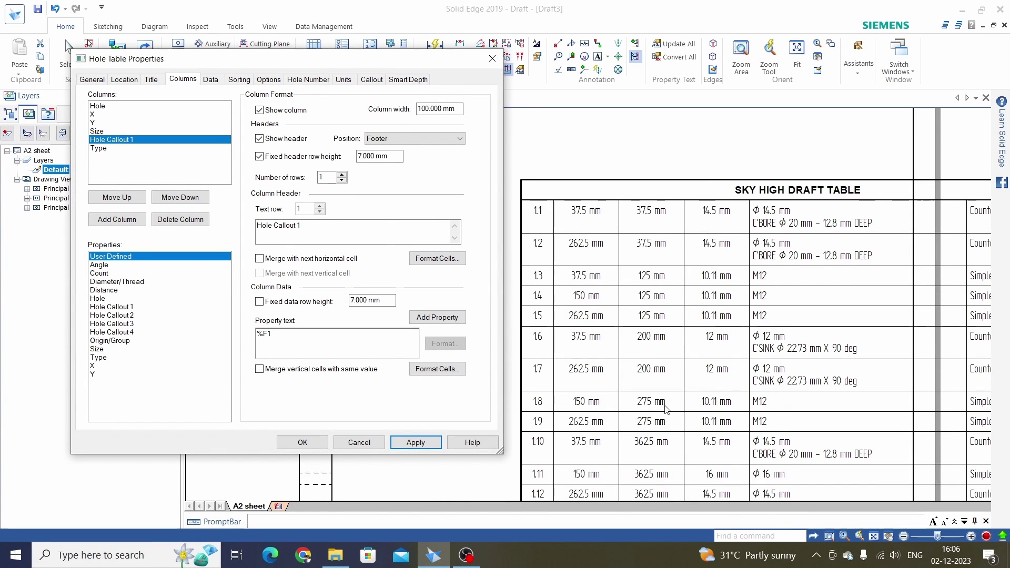
pyautogui.click(411, 138)
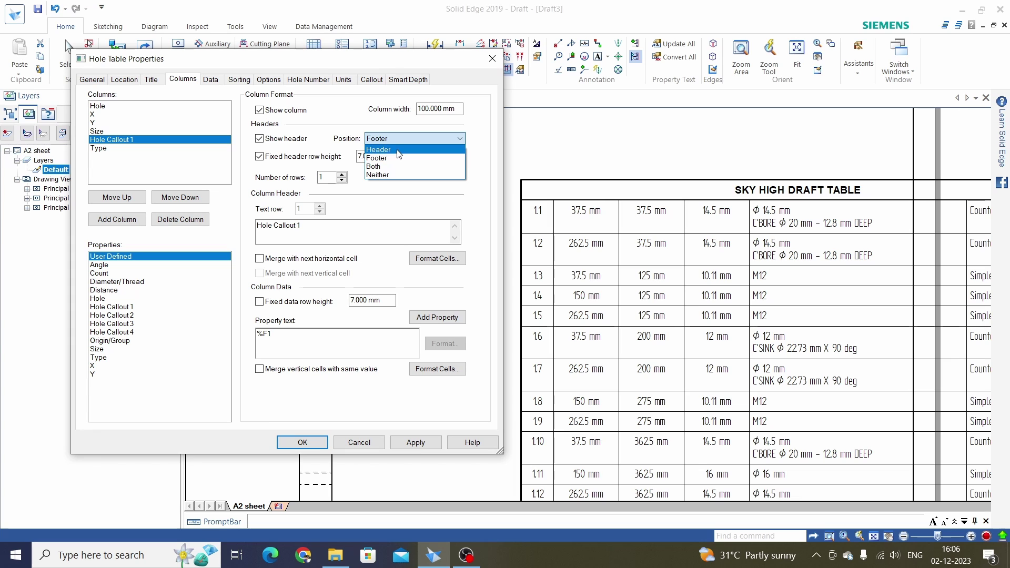
pyautogui.click(398, 150)
pyautogui.click(415, 442)
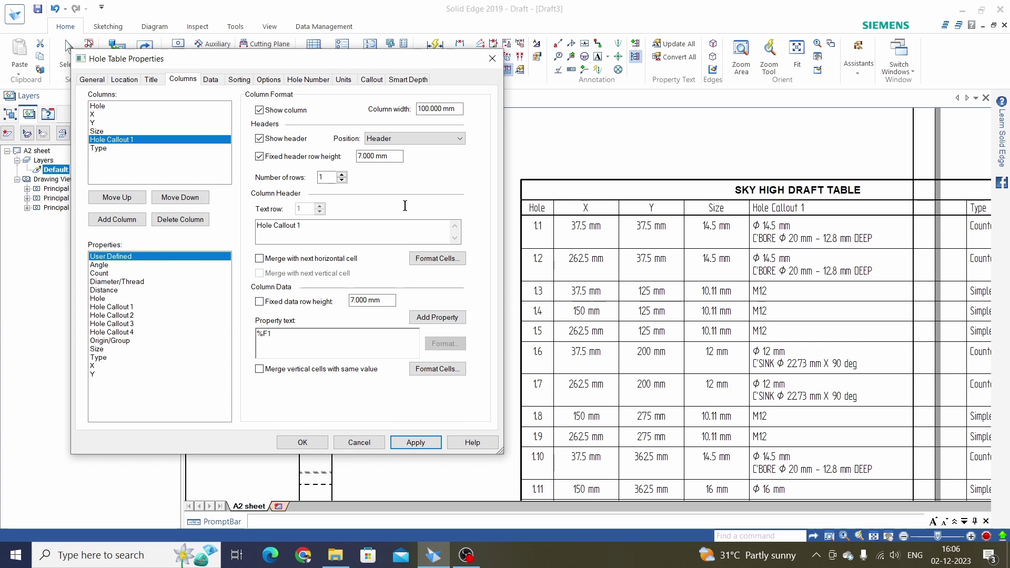
# - Turn off the fixed header row height, set the height value to 10 mm, and apply it to the table
pyautogui.click(260, 156)
pyautogui.moveTo(392, 156); pyautogui.dragTo(336, 161)
pyautogui.write('10')
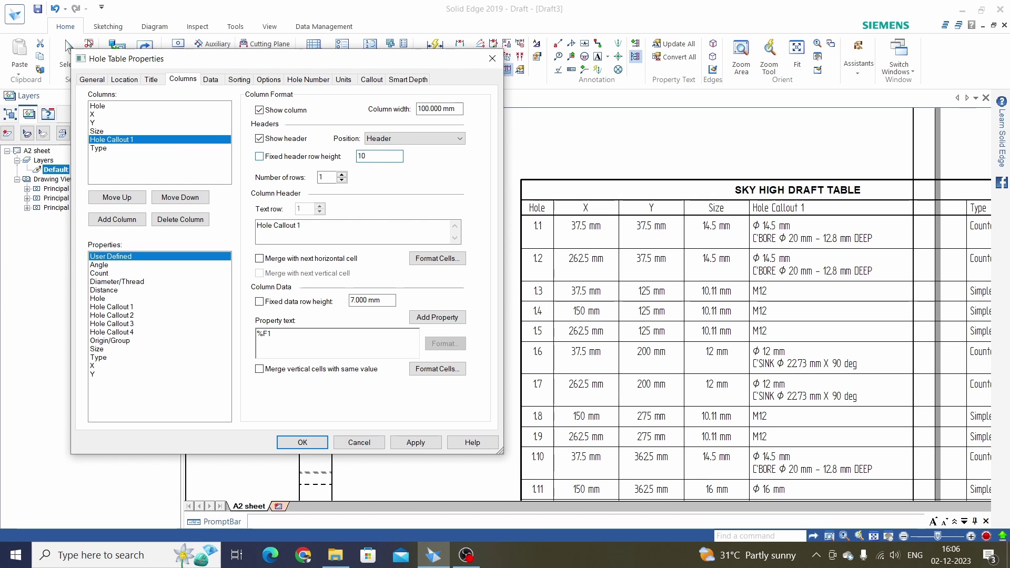
pyautogui.click(421, 445)
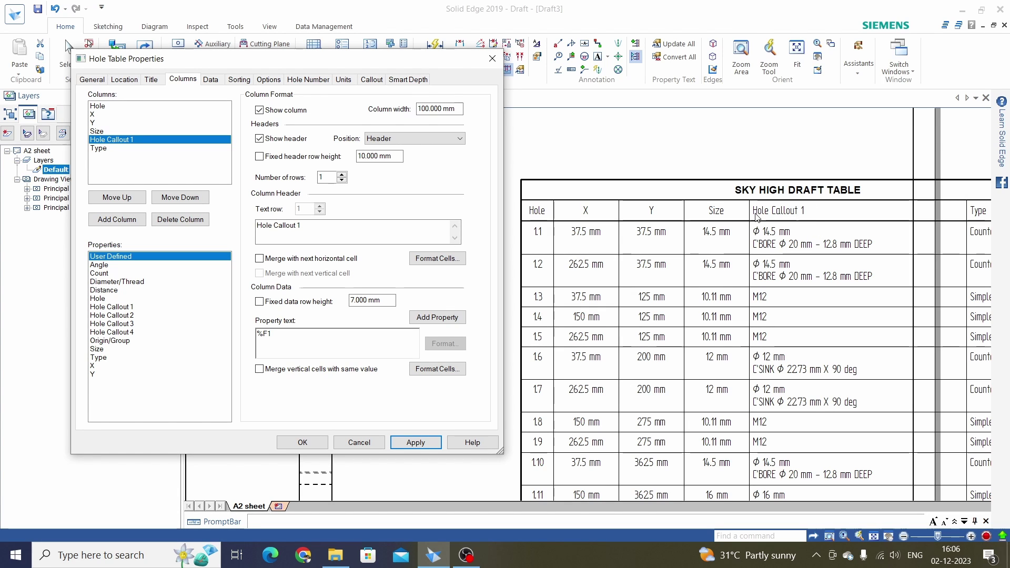
# - Change the Hole Callout 1 column's header text to "Hole TYPE CALLOUT" and apply it
pyautogui.click(326, 235)
pyautogui.press('BackSpace')
pyautogui.press('BackSpace')
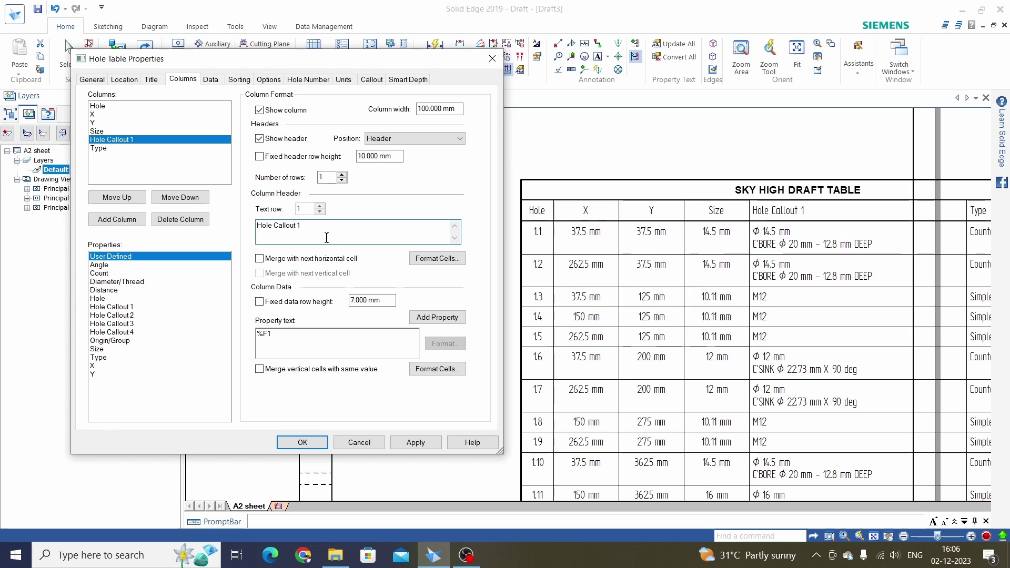
pyautogui.press('BackSpace')
pyautogui.press('BackSpace')
pyautogui.press('BackSpace')
pyautogui.press('BackSpace')
pyautogui.press('BackSpace')
pyautogui.press('BackSpace')
pyautogui.press('BackSpace')
pyautogui.press('BackSpace')
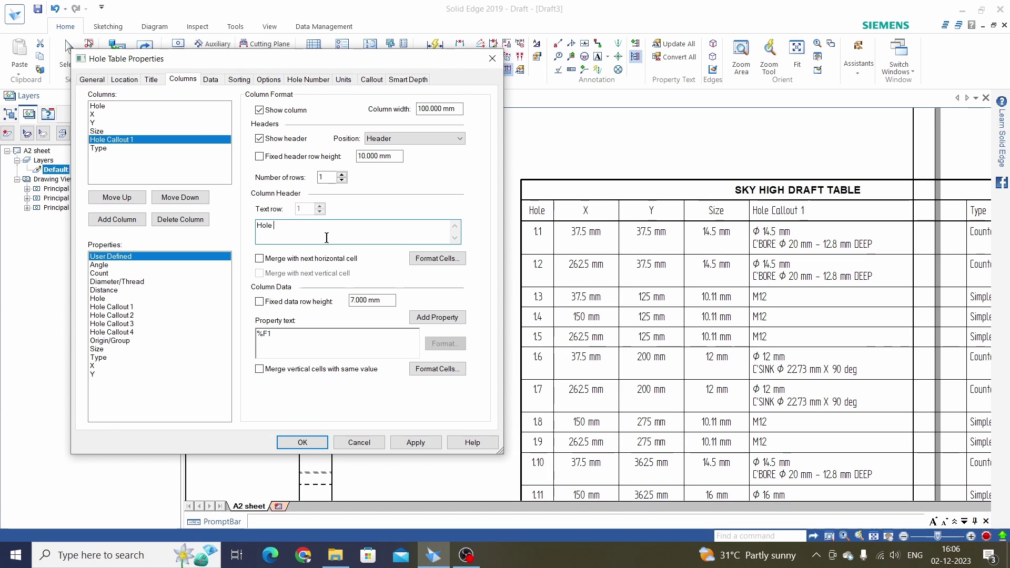
pyautogui.write('T')
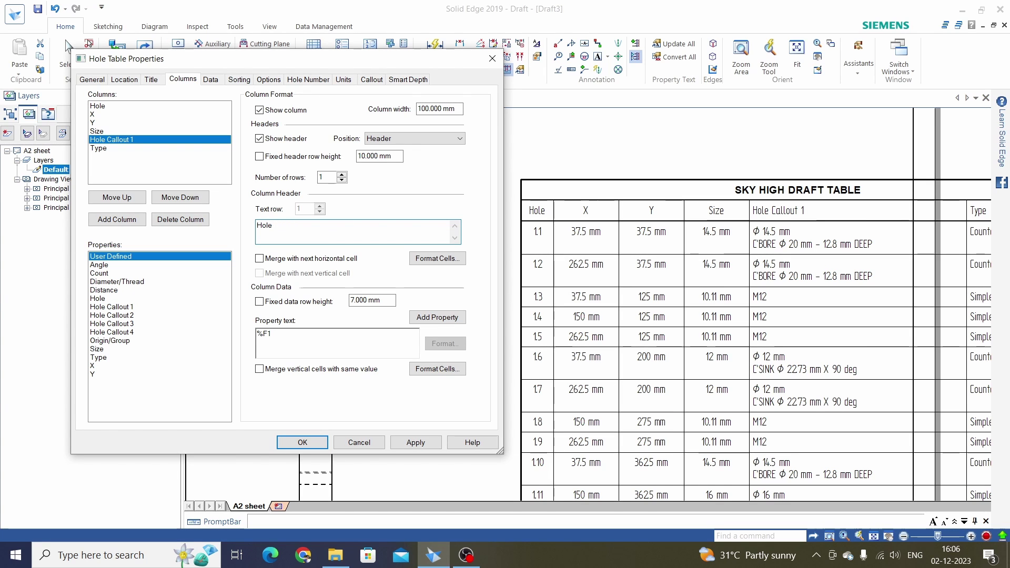
pyautogui.write('YPE')
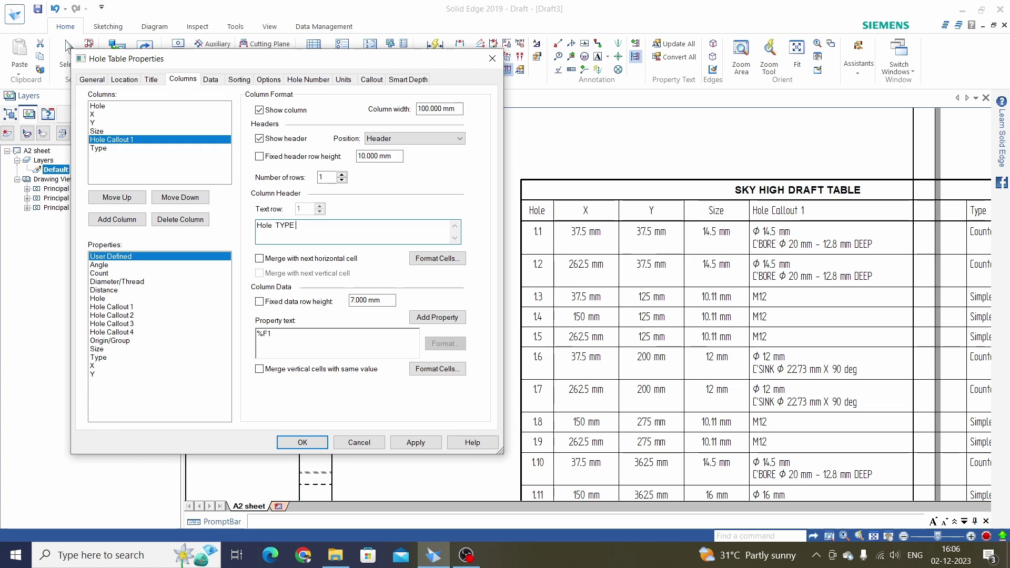
pyautogui.write(' CALLOUT')
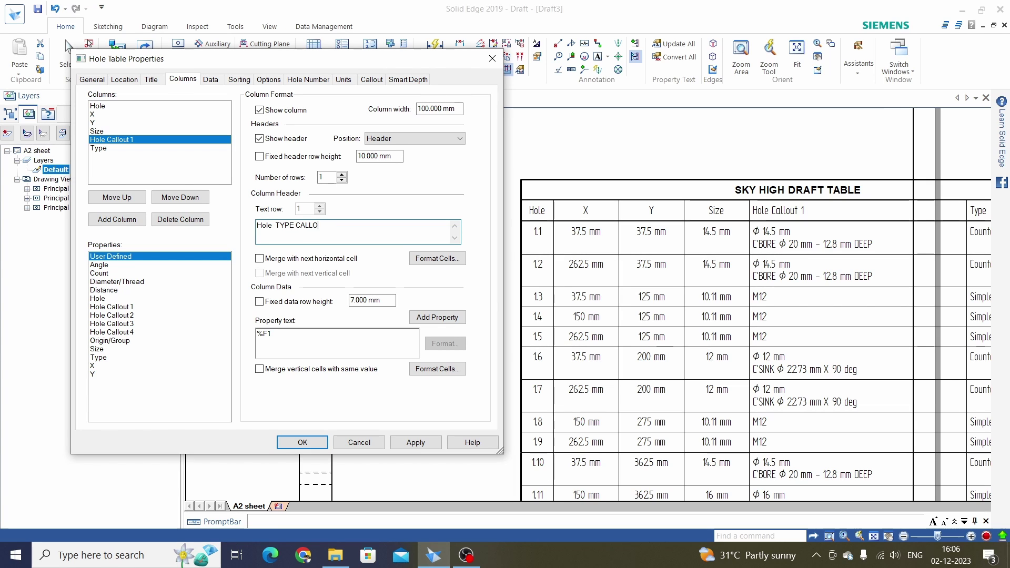
pyautogui.click(416, 443)
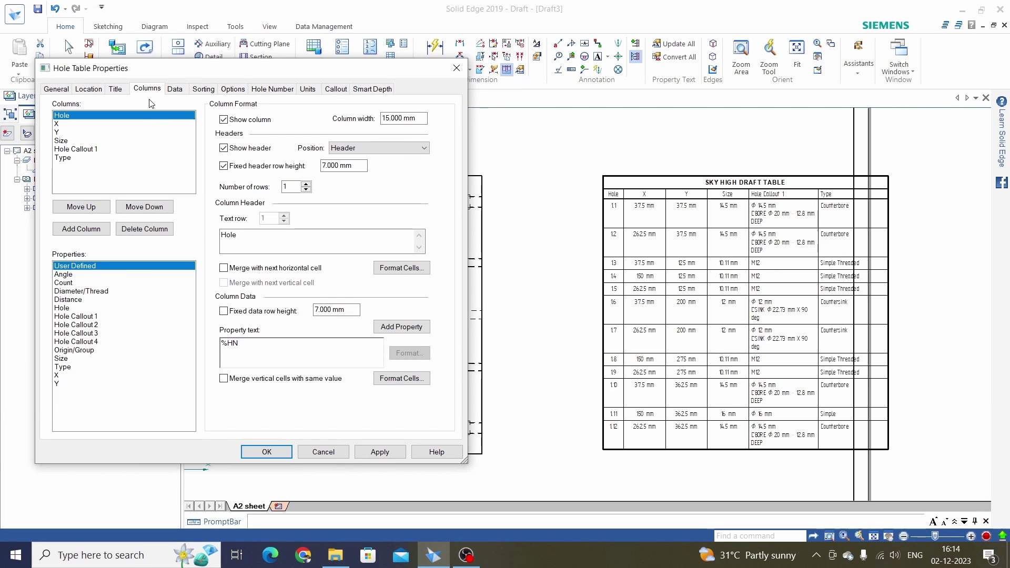
# - Set the font of all Type column cells in the hole table data to Italic
pyautogui.click(174, 90)
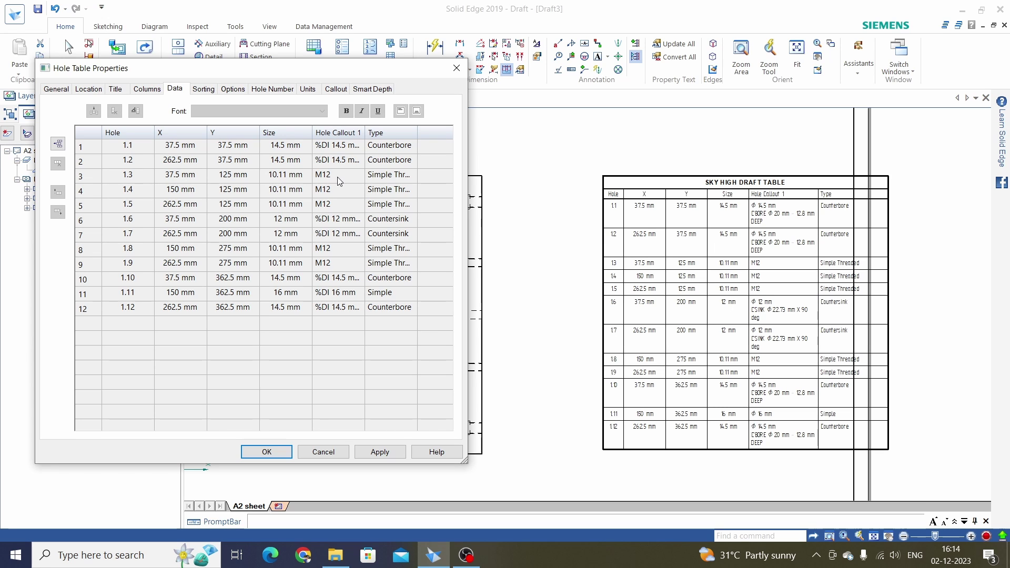
pyautogui.click(390, 134)
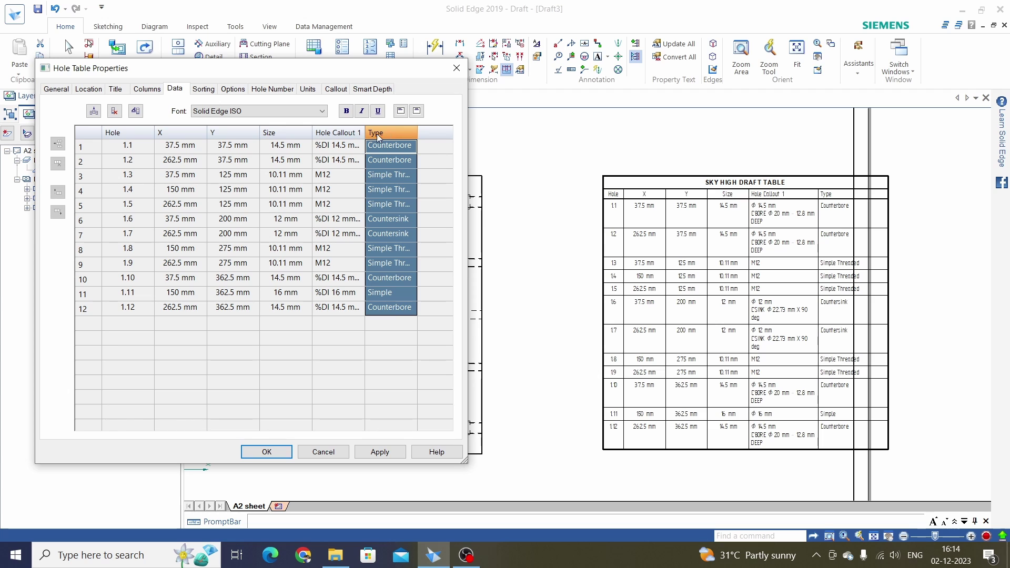
pyautogui.click(253, 111)
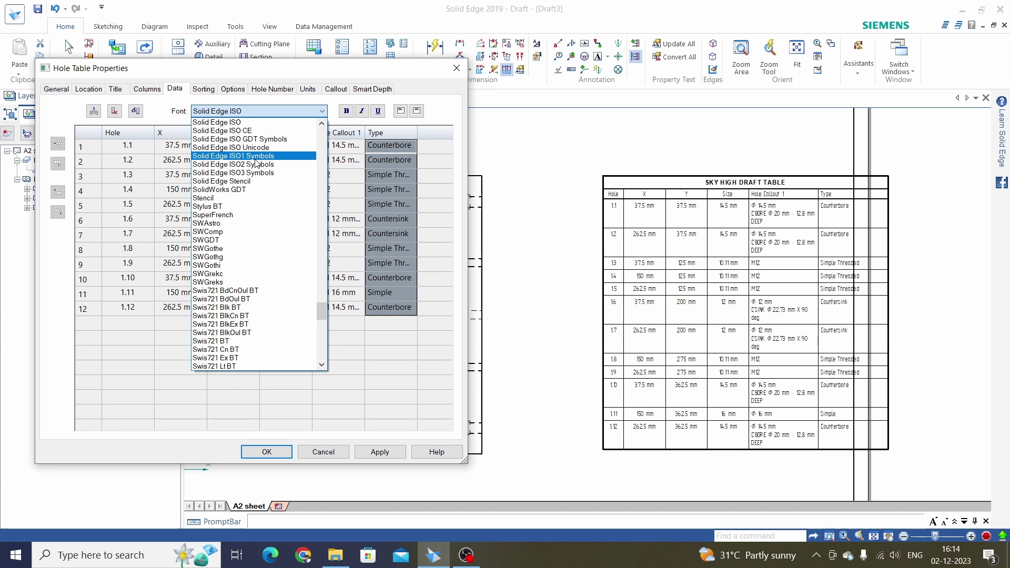
pyautogui.press('a')
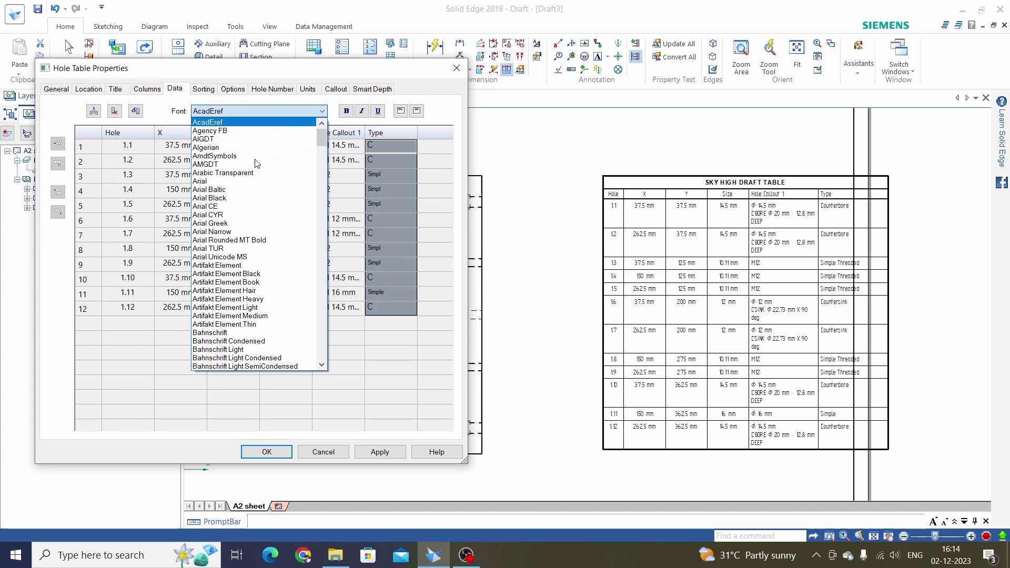
pyautogui.press('p')
pyautogui.press('i')
pyautogui.press('l')
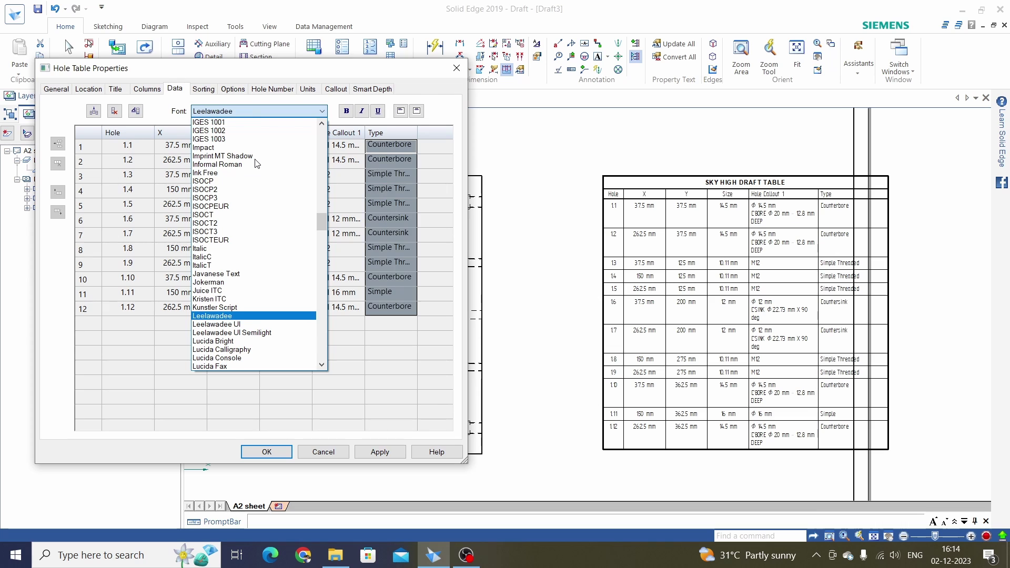
pyautogui.click(224, 248)
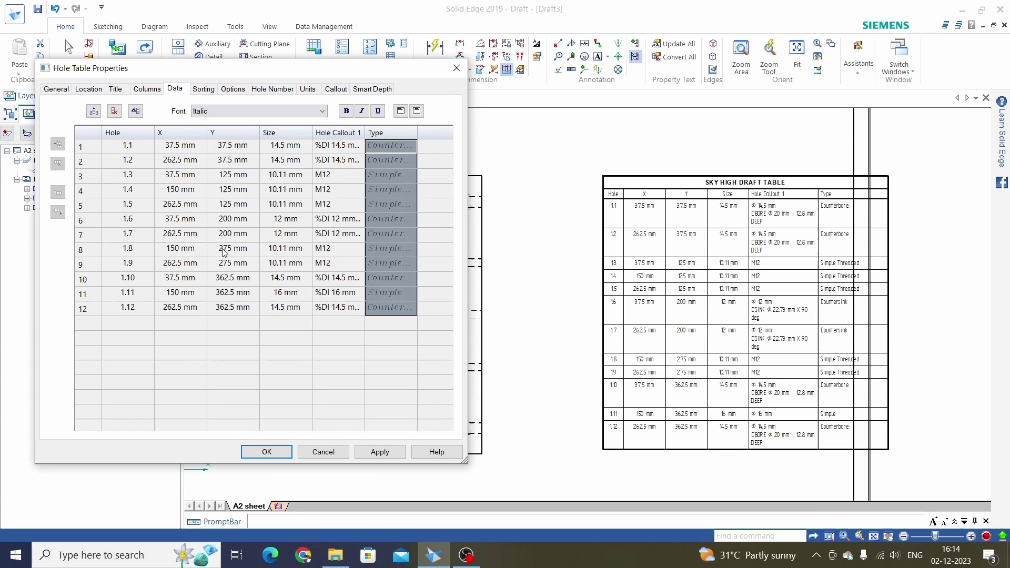
# - Make the Type column's data bold, underlined and center-aligned, and apply the formatting to the table
pyautogui.click(348, 111)
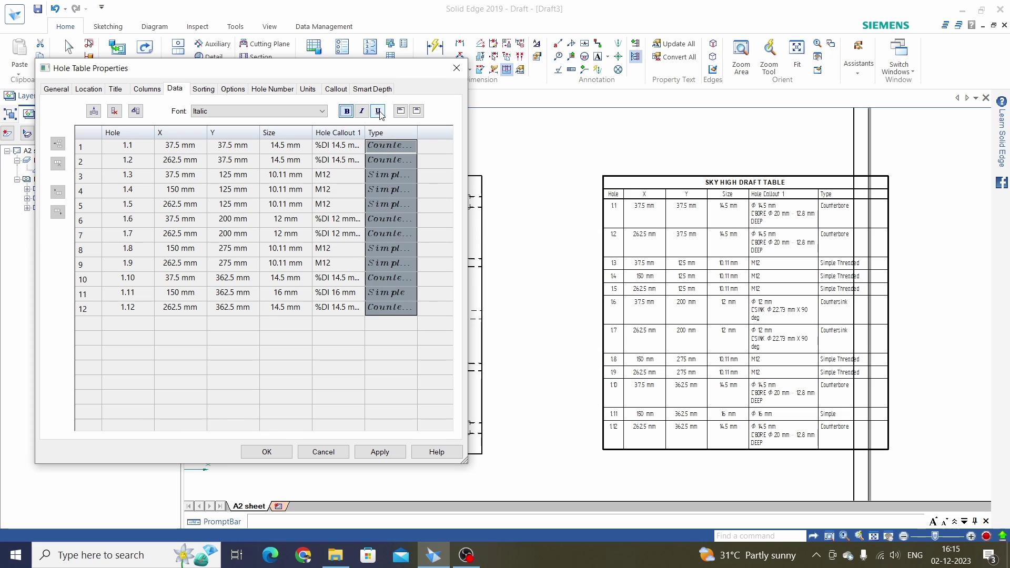
pyautogui.click(379, 112)
pyautogui.click(402, 112)
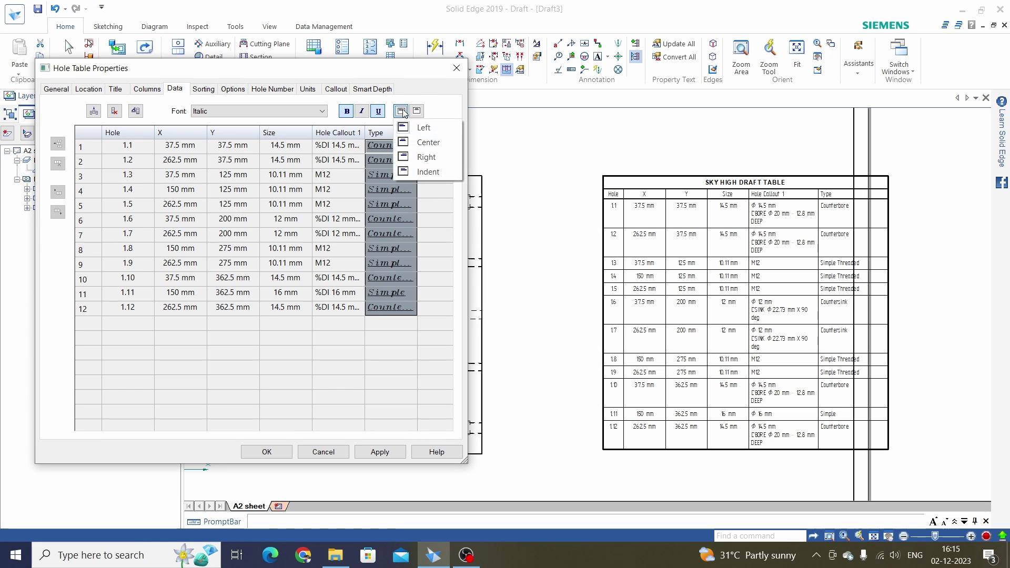
pyautogui.click(427, 143)
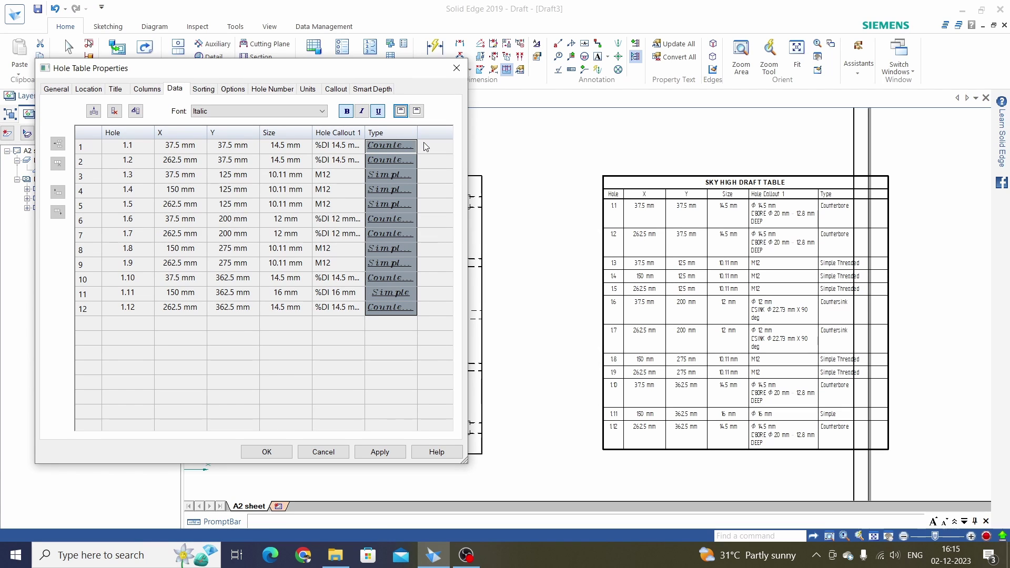
pyautogui.click(381, 453)
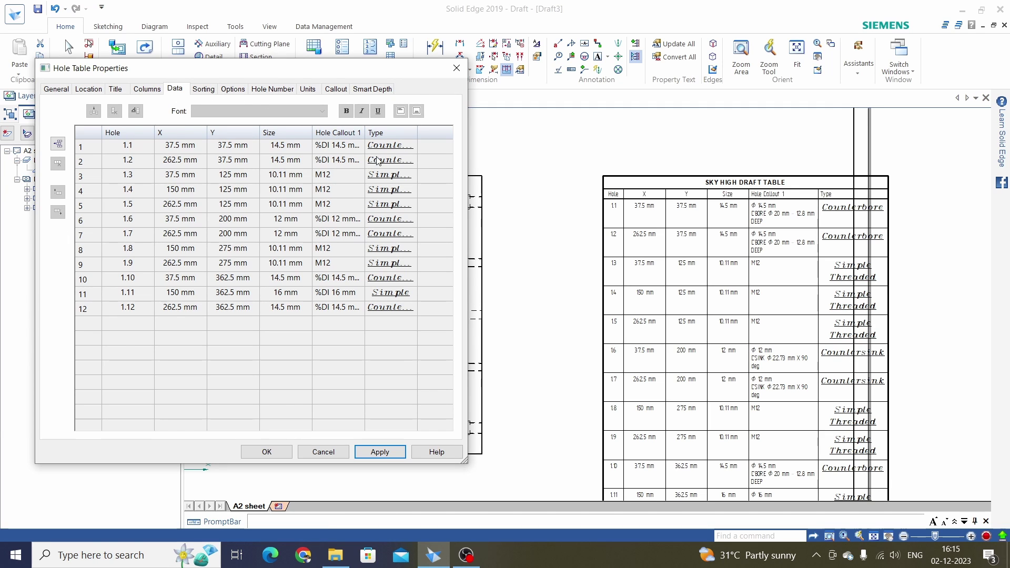
# - Try deleting the Type column from the hole table data, and discard the deletion
pyautogui.click(390, 132)
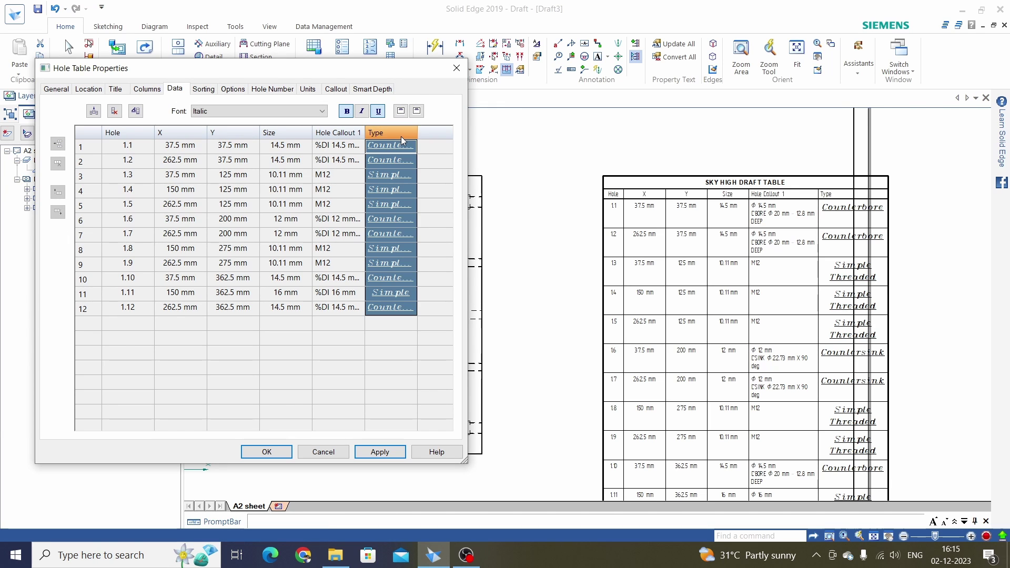
pyautogui.click(115, 111)
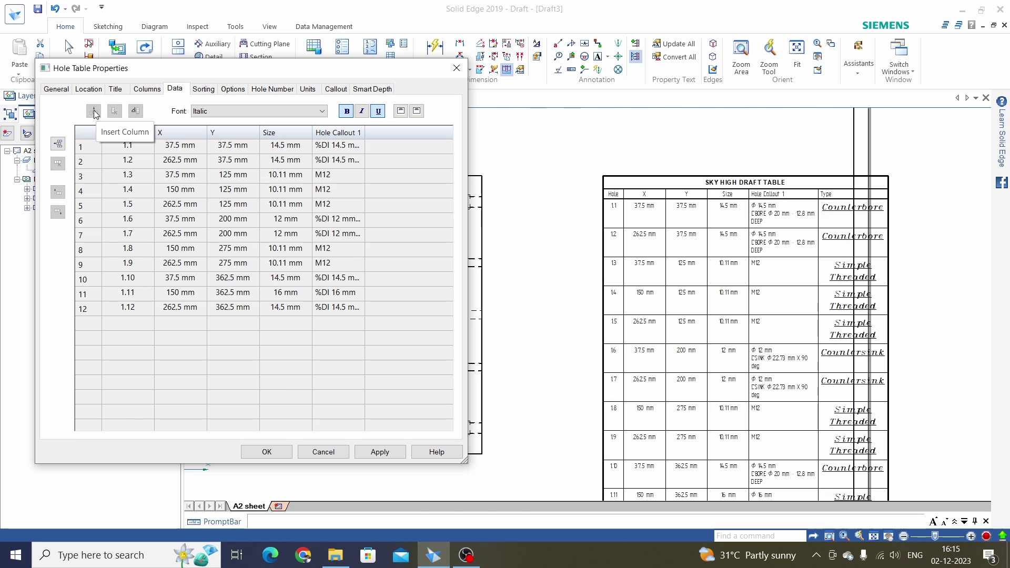
pyautogui.click(324, 452)
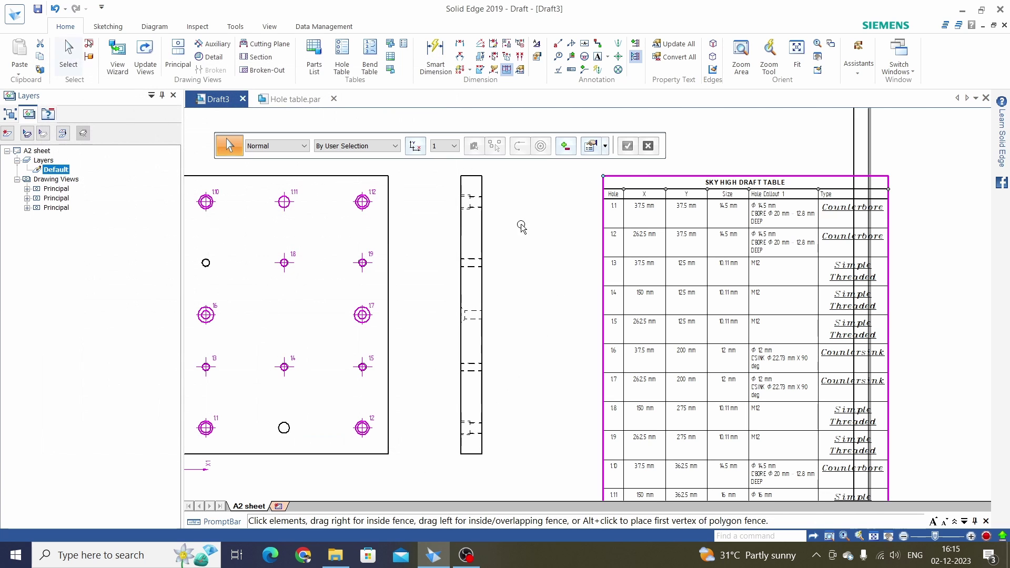
# - Allow a cell override for hole 1.4's X value in the hole table data, set it to 250, and apply it
pyautogui.click(590, 146)
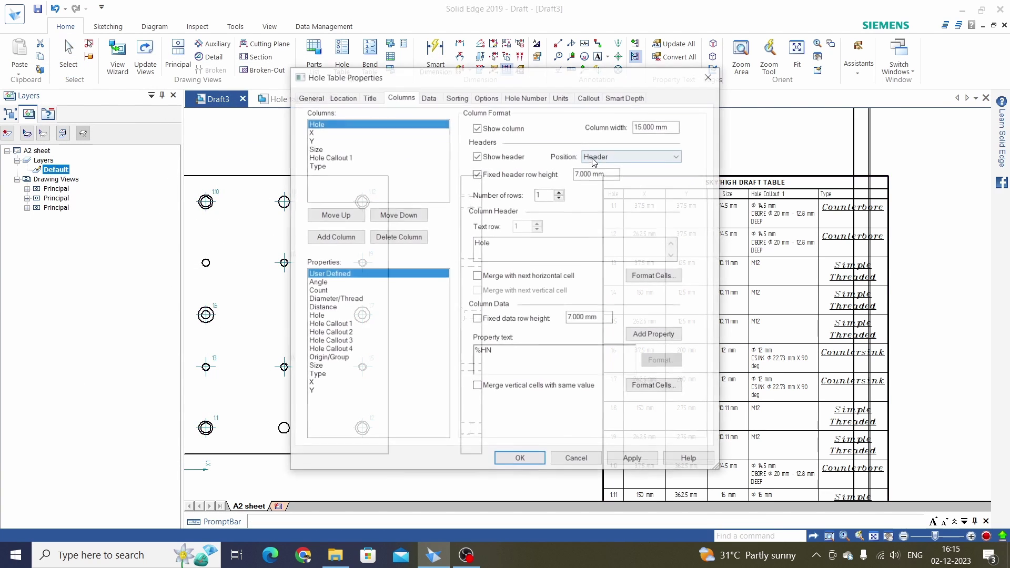
pyautogui.click(429, 98)
pyautogui.moveTo(458, 81); pyautogui.dragTo(203, 19)
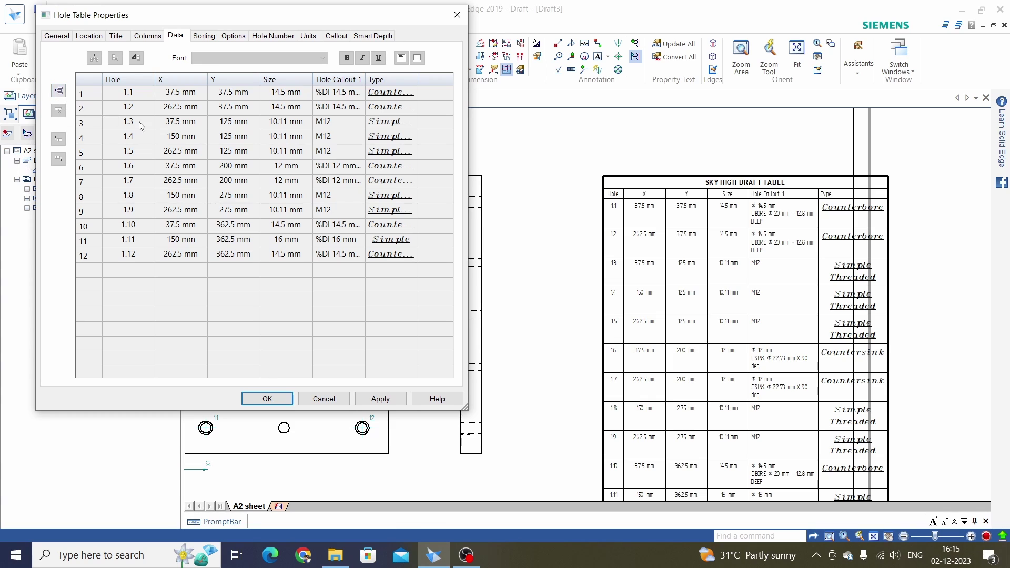
pyautogui.click(181, 136)
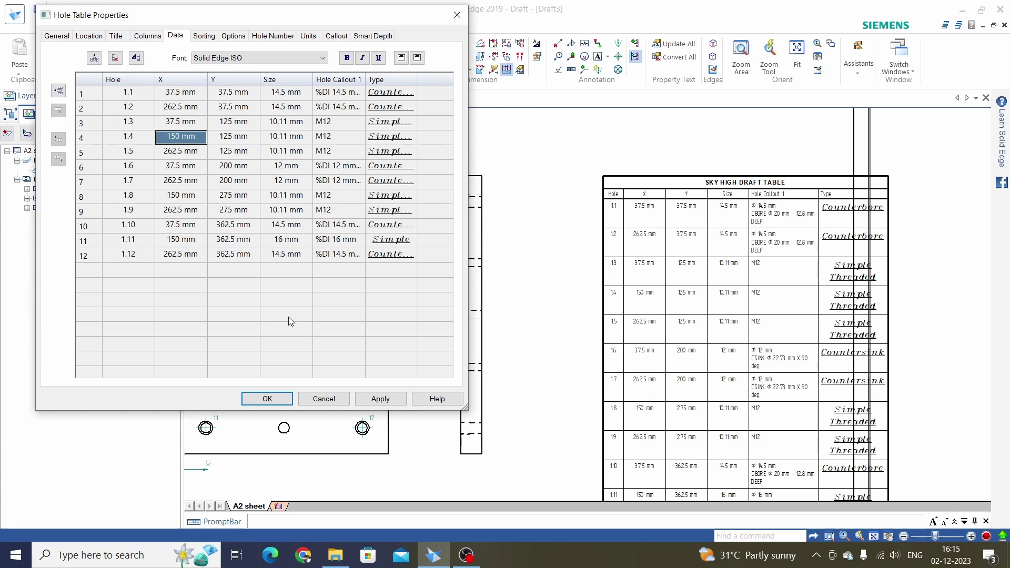
pyautogui.rightClick(179, 137)
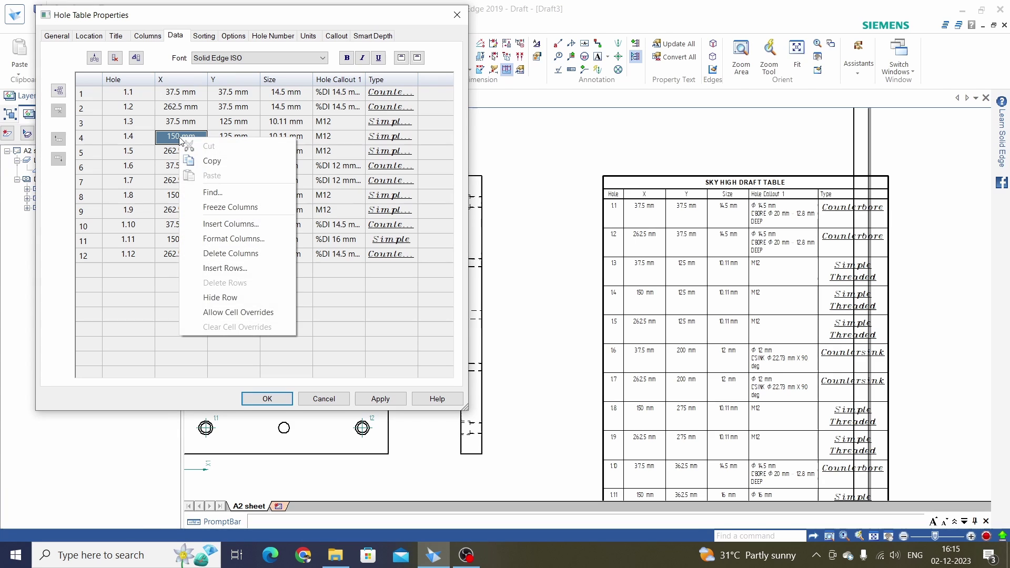
pyautogui.click(225, 313)
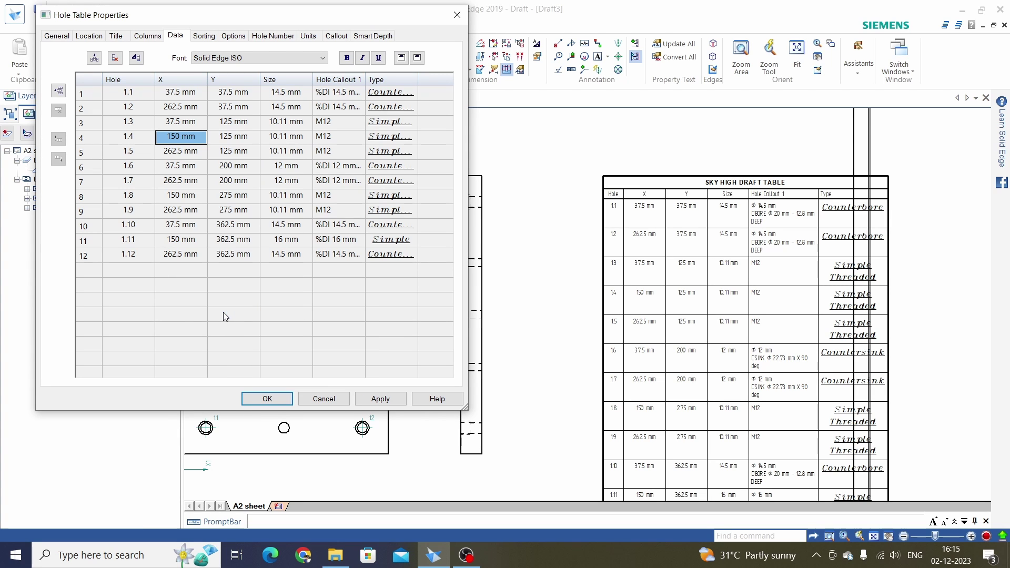
pyautogui.click(200, 138)
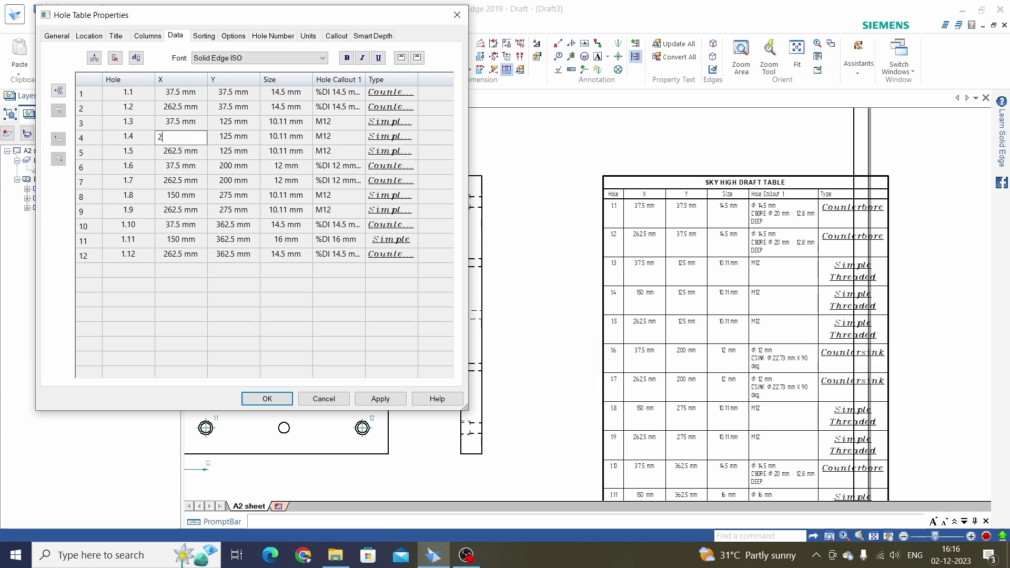
pyautogui.click(380, 401)
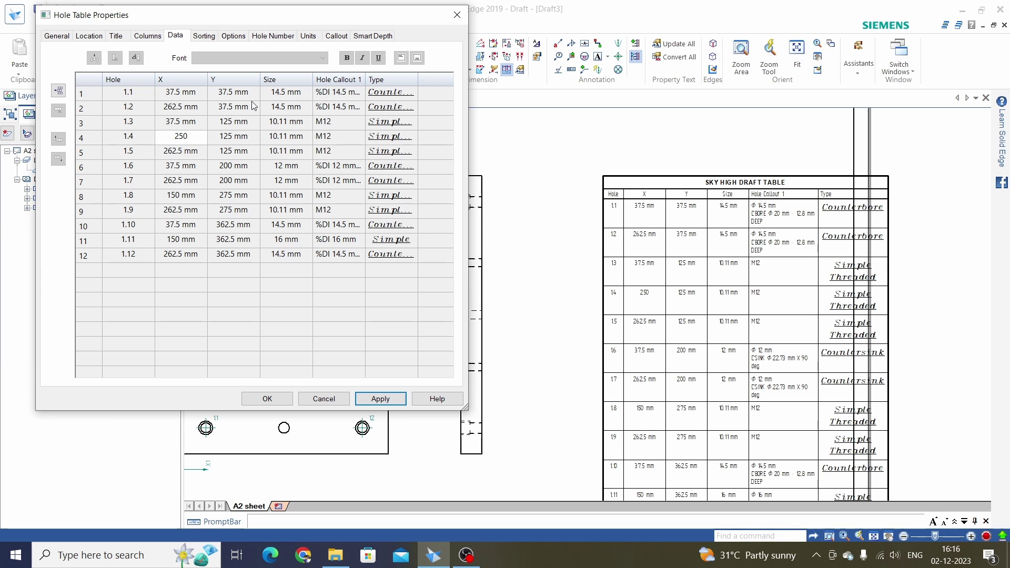
# - Sort the hole table by X in ascending order and apply the sorting
pyautogui.click(203, 36)
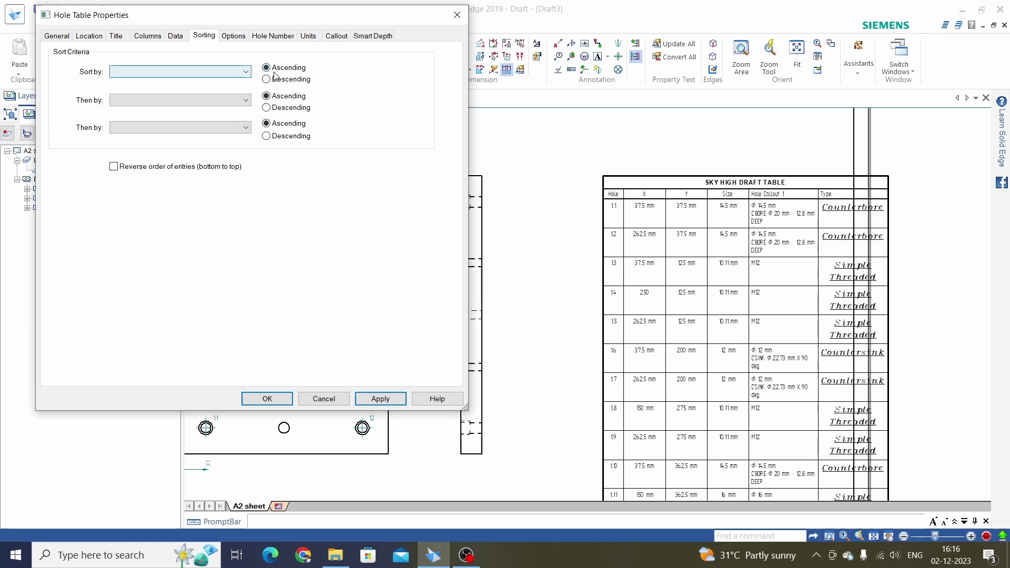
pyautogui.click(230, 72)
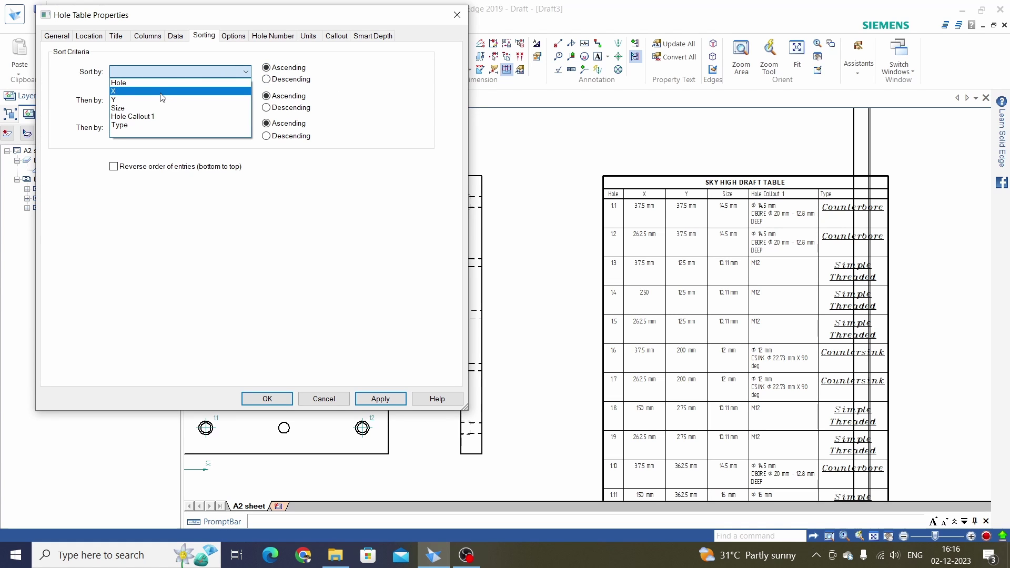
pyautogui.click(152, 92)
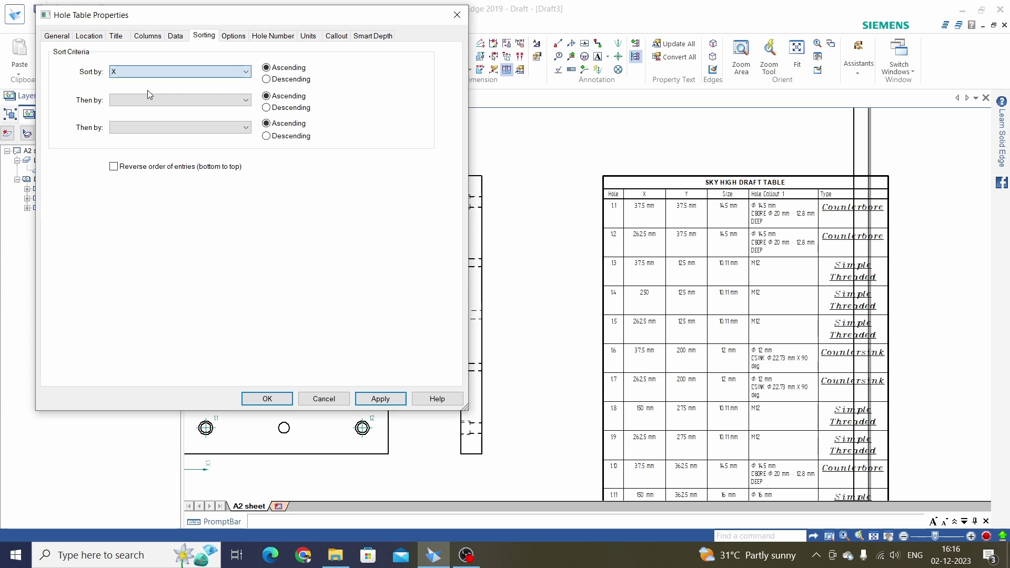
pyautogui.click(380, 399)
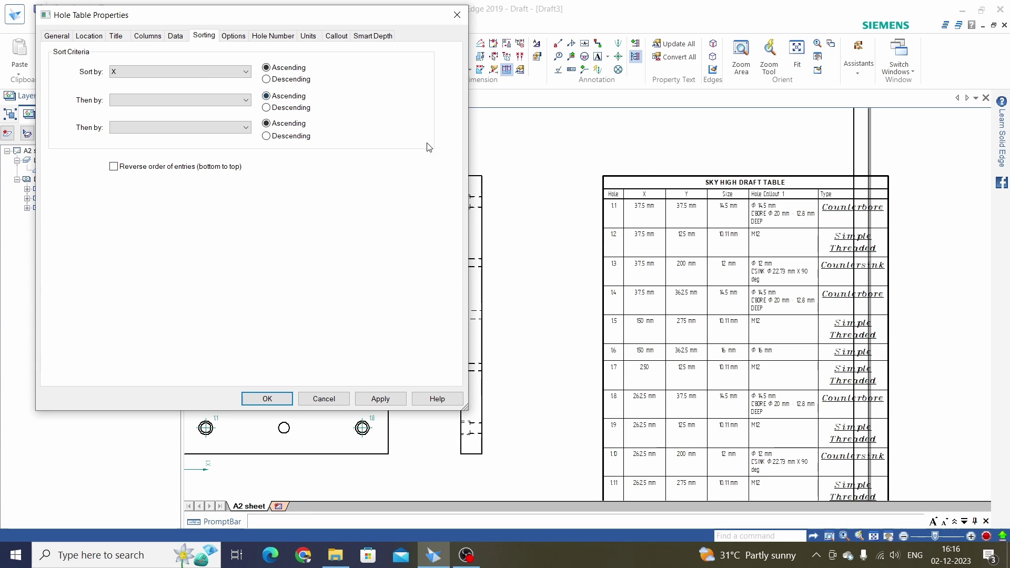
# - Add Y in descending order as the second sort criterion and Size in ascending order as the third, applying both to the table
pyautogui.click(231, 100)
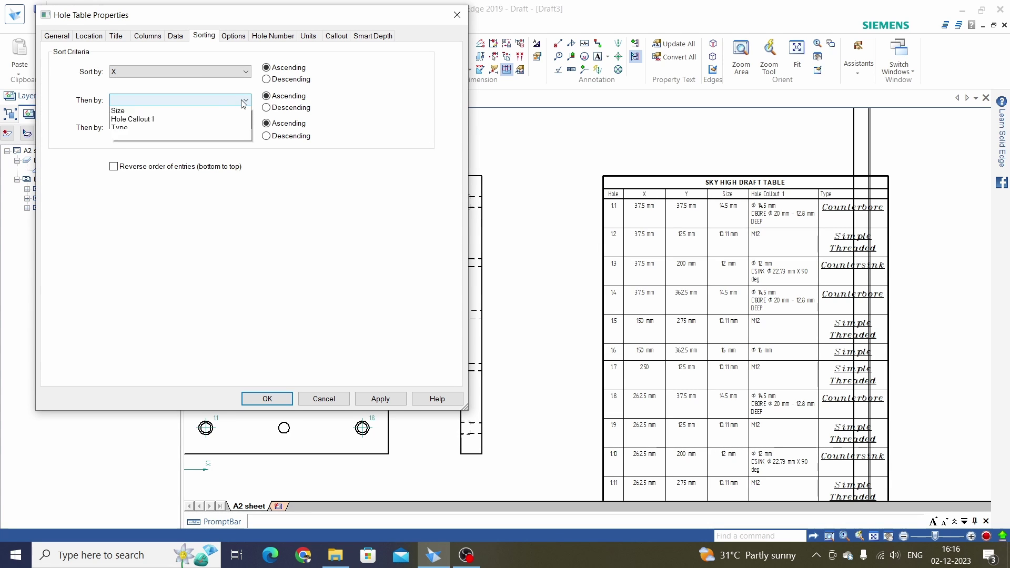
pyautogui.click(151, 131)
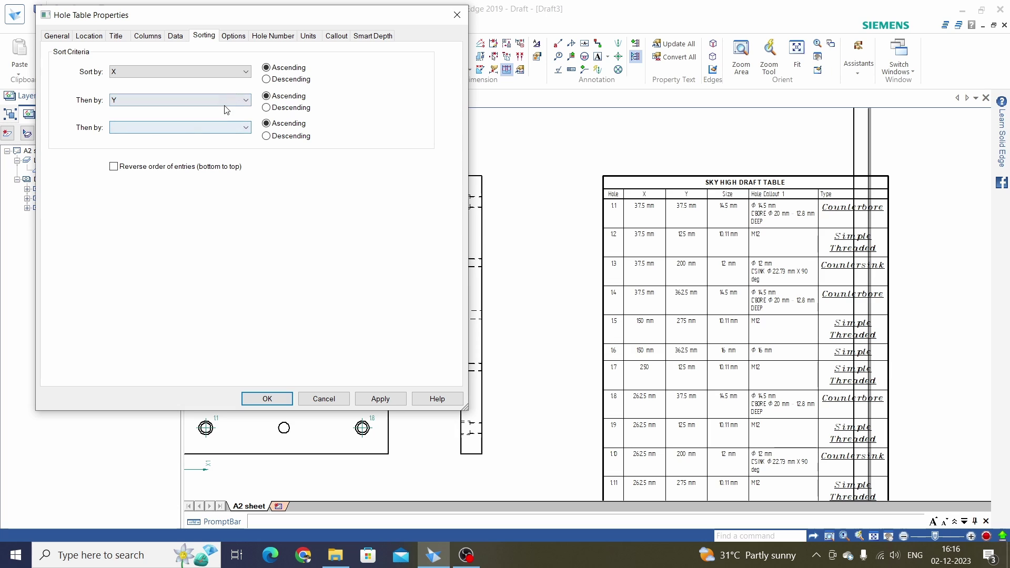
pyautogui.click(375, 403)
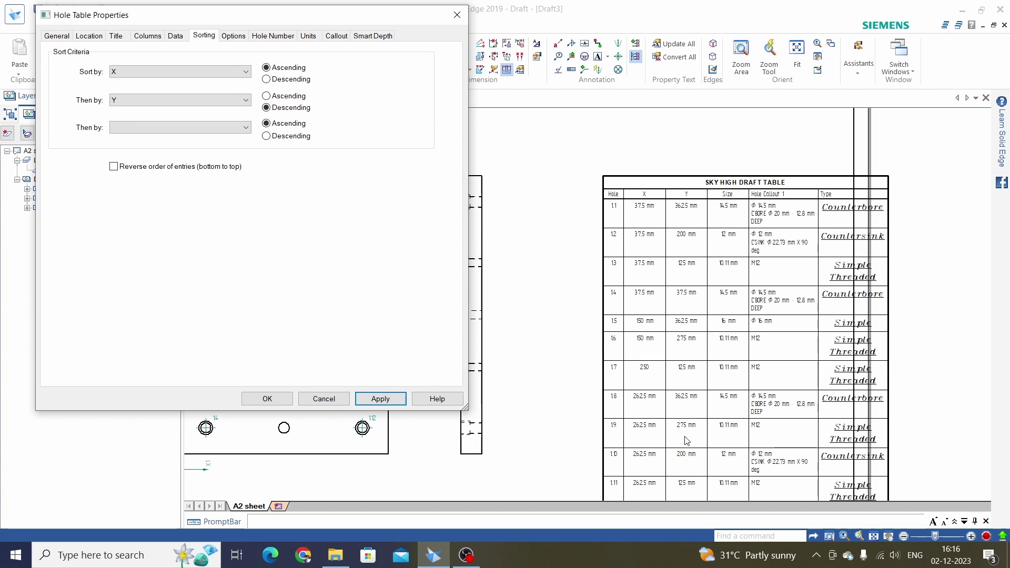
pyautogui.click(243, 130)
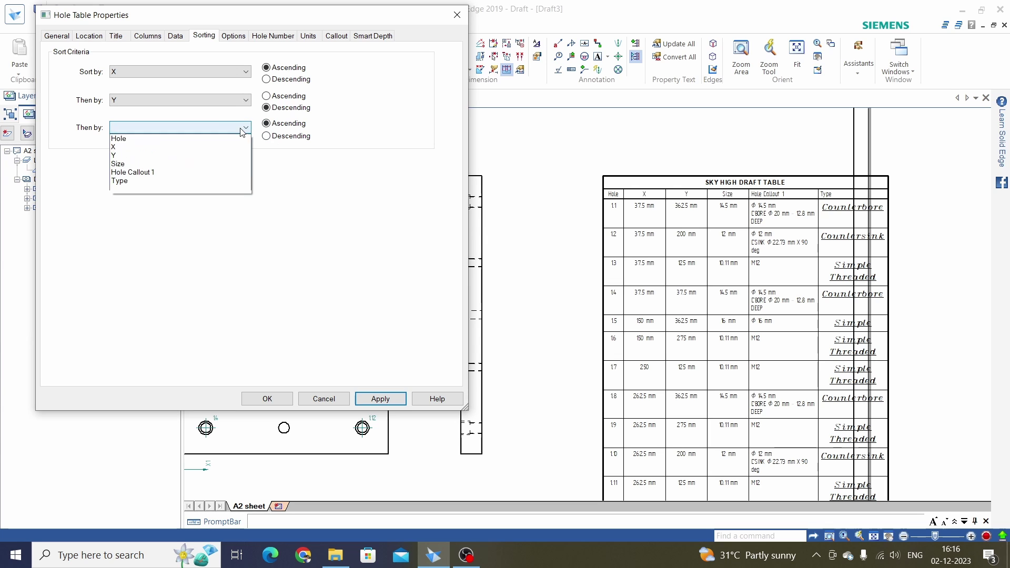
pyautogui.click(130, 165)
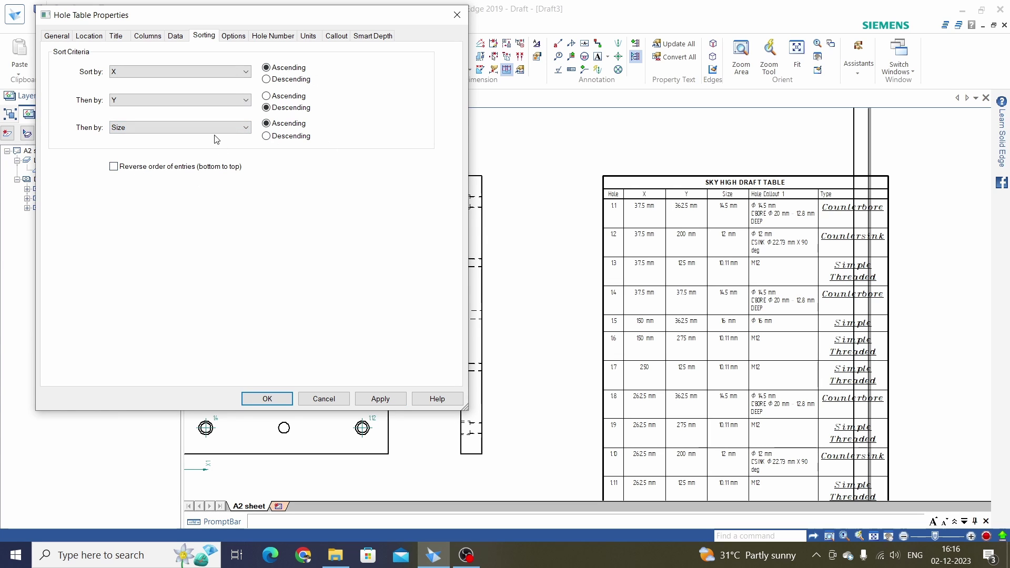
pyautogui.click(380, 403)
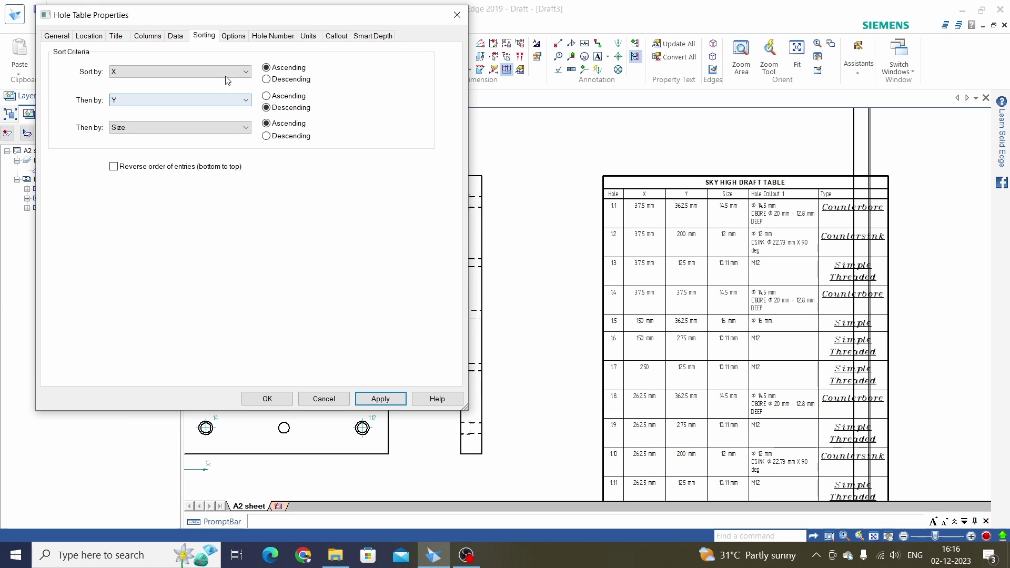
# - Try listing the holes by size with each hole listed, and restore the listing by origin
pyautogui.click(233, 35)
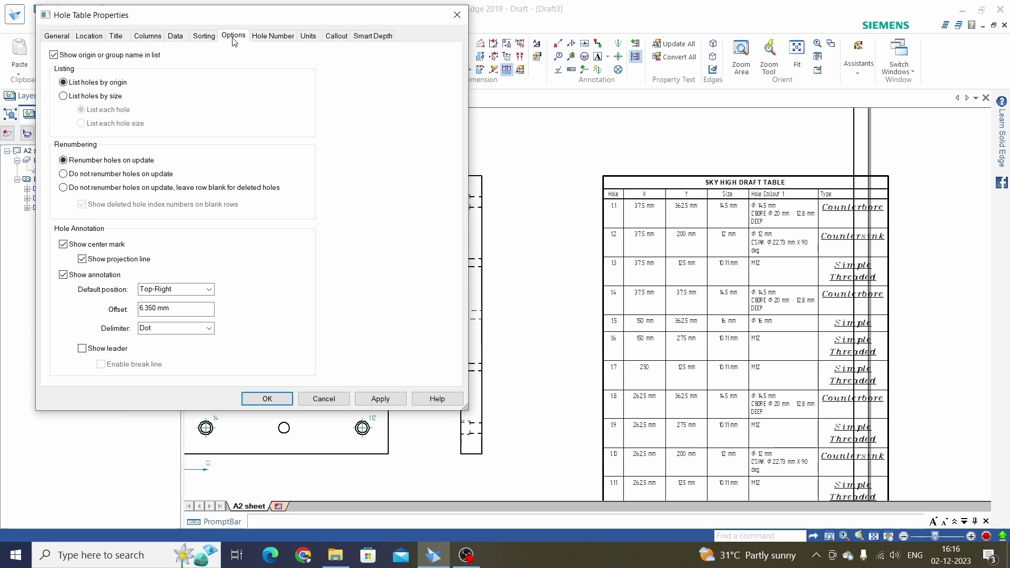
pyautogui.click(64, 96)
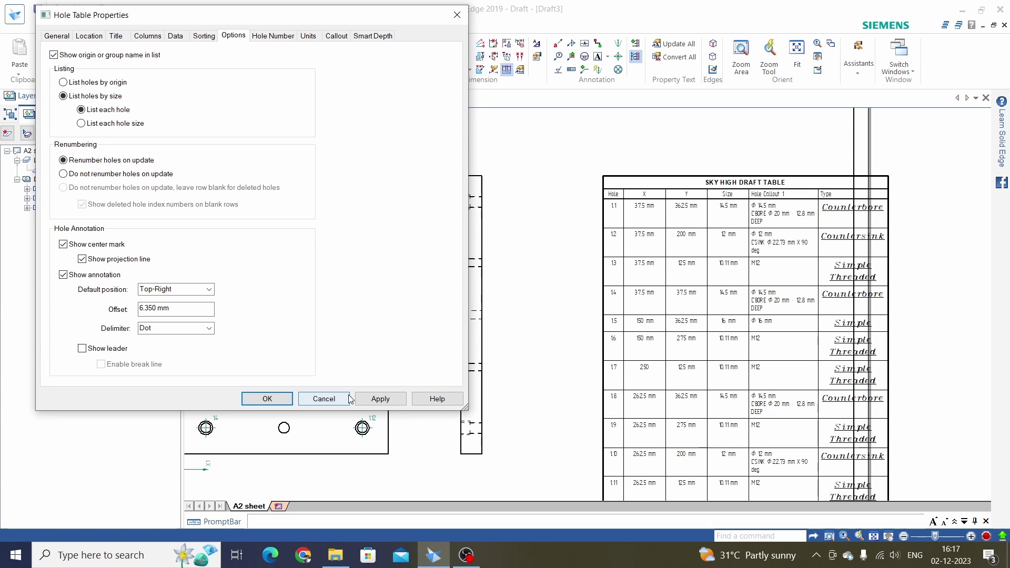
pyautogui.click(379, 400)
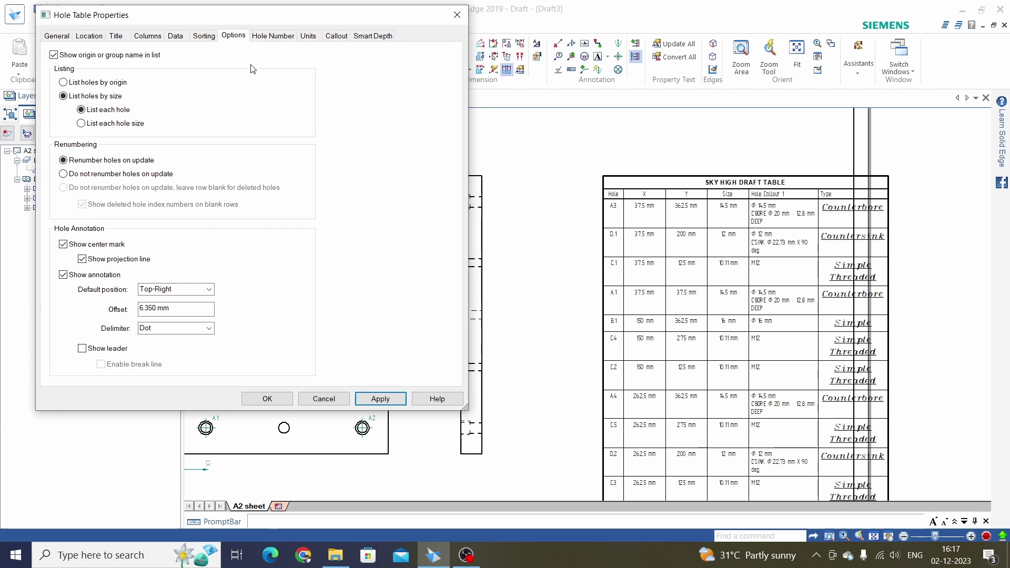
pyautogui.click(63, 83)
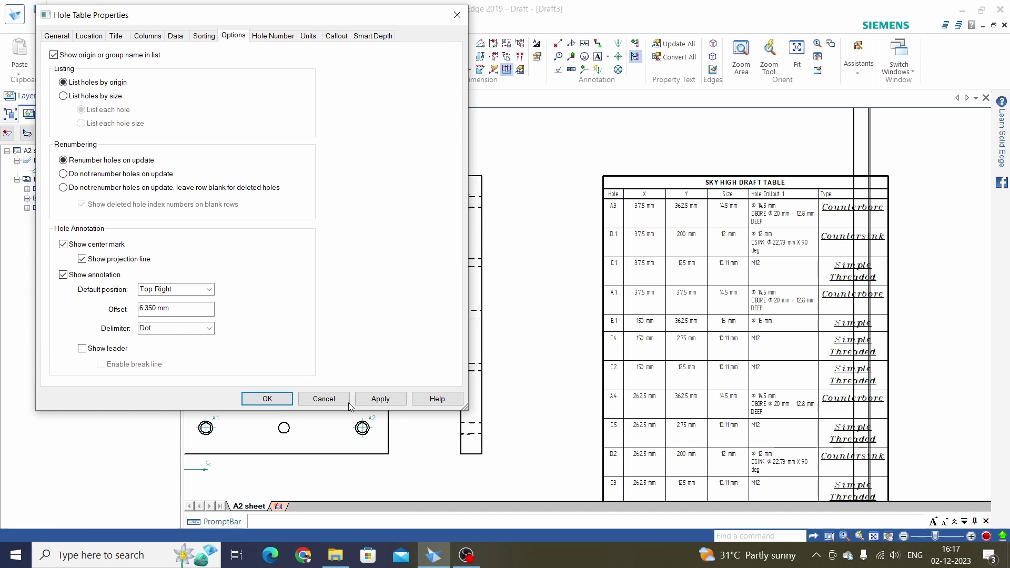
pyautogui.click(378, 401)
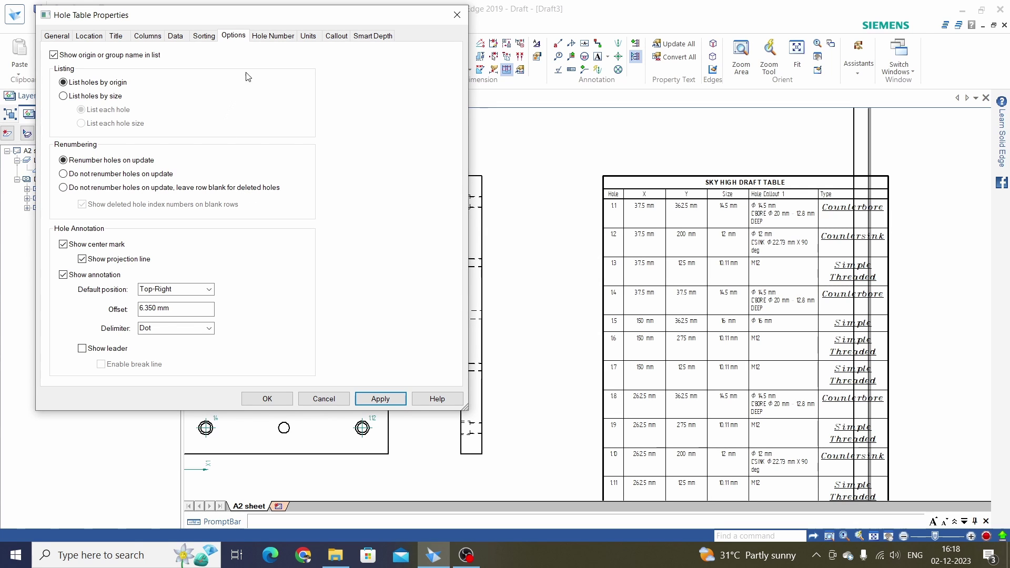
# - Relabel the hole numbers with the origin prefix "A" and apply the new labels to the table
pyautogui.click(260, 38)
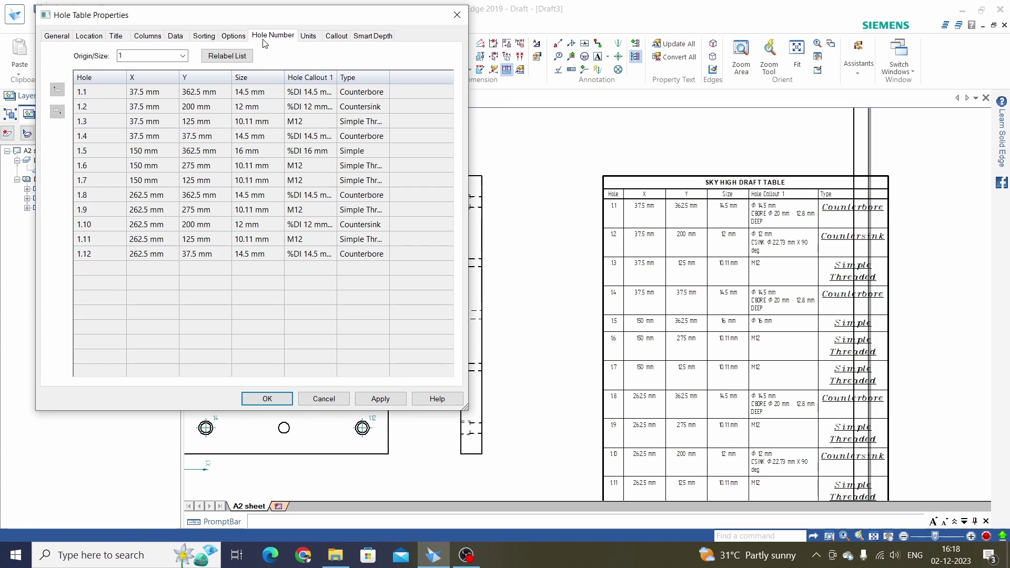
pyautogui.doubleClick(134, 57)
pyautogui.write('A')
pyautogui.click(234, 59)
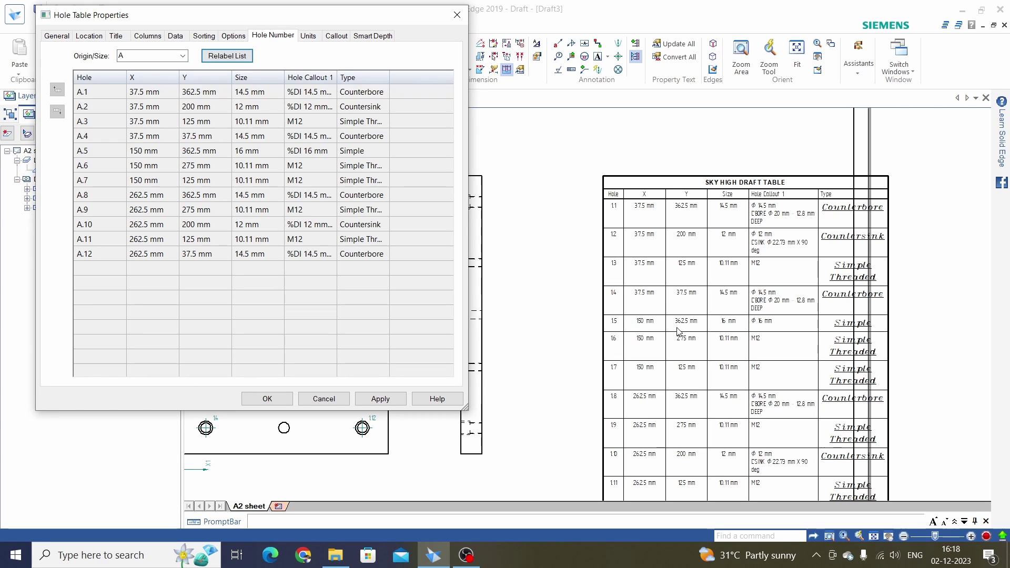
pyautogui.click(371, 400)
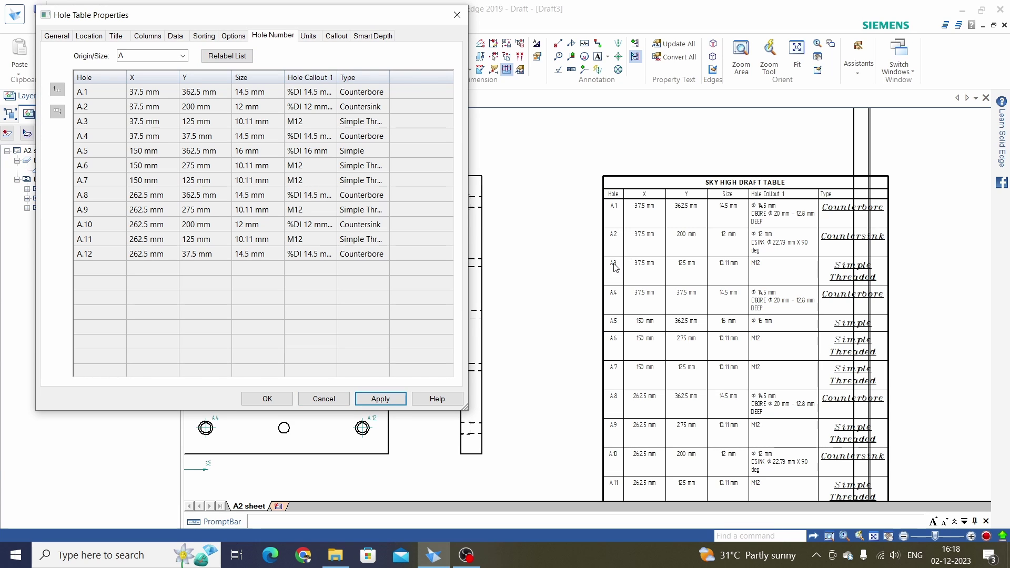
# - Change the hole number origin prefix to "A.1", relabel the list, and apply it
pyautogui.click(142, 57)
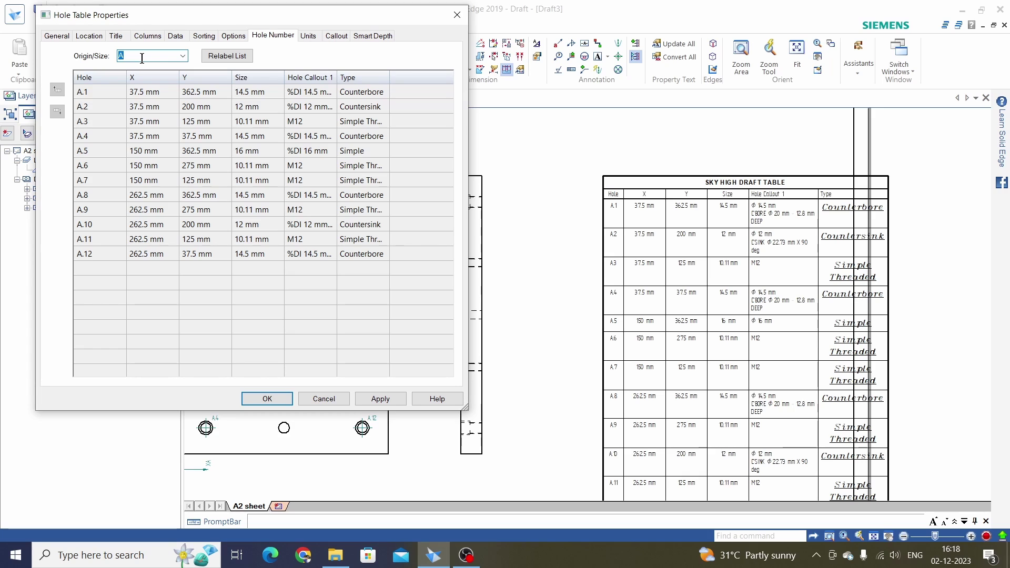
pyautogui.write('A')
pyautogui.click(226, 56)
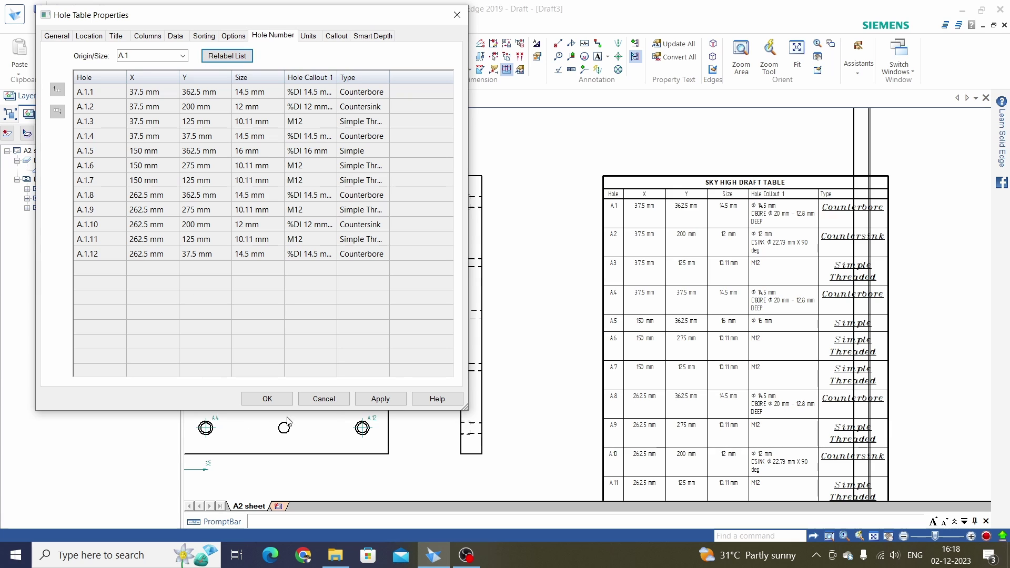
pyautogui.click(379, 399)
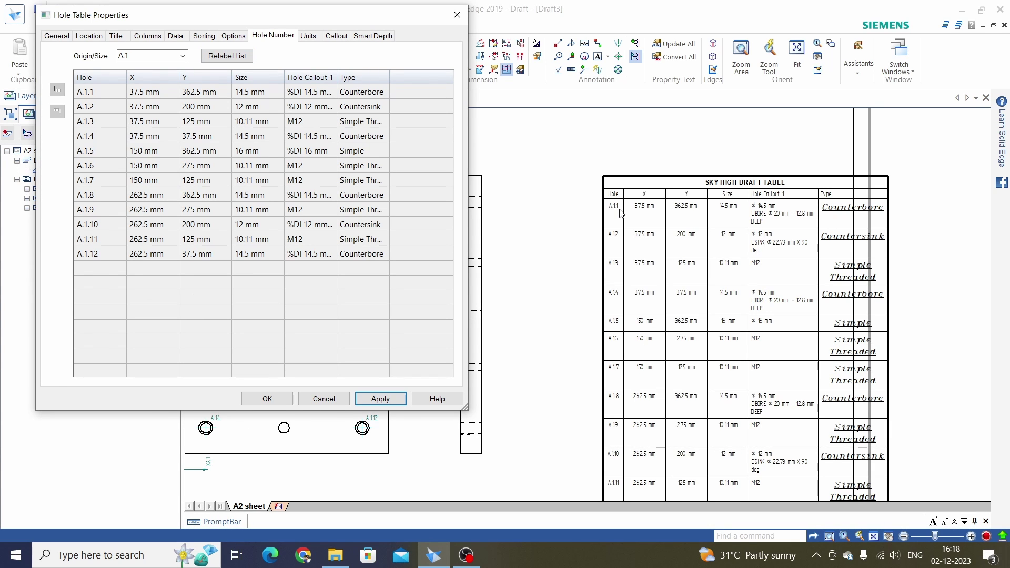
# - Set the hole table's linear units to inches with a .123 round-off, and apply the unit settings
pyautogui.click(308, 37)
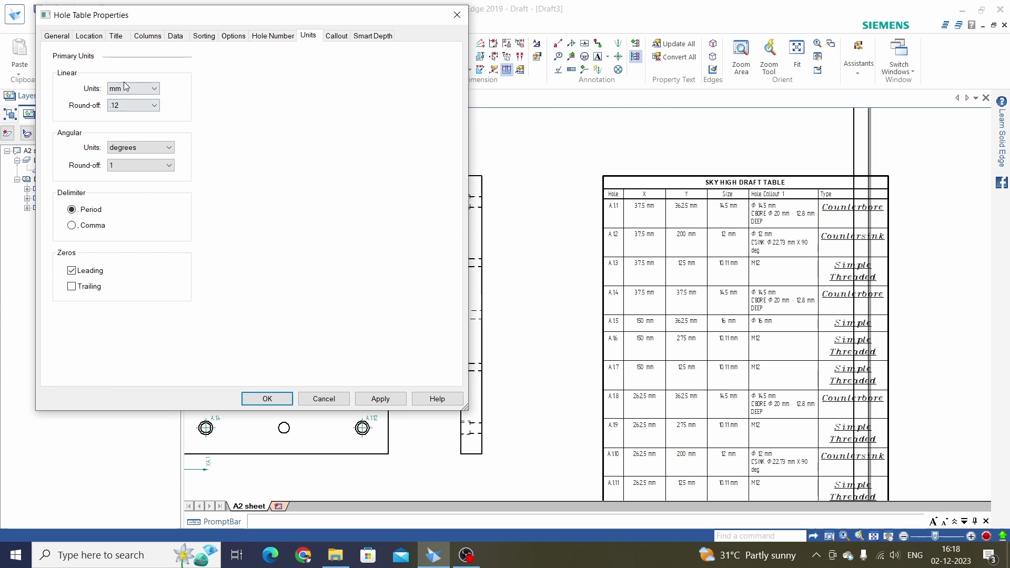
pyautogui.click(154, 91)
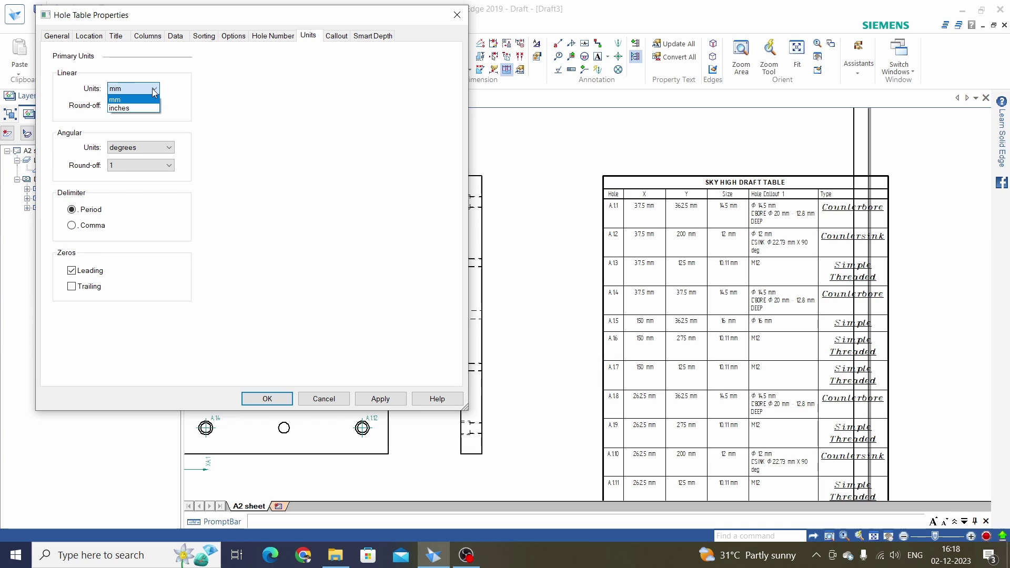
pyautogui.click(117, 109)
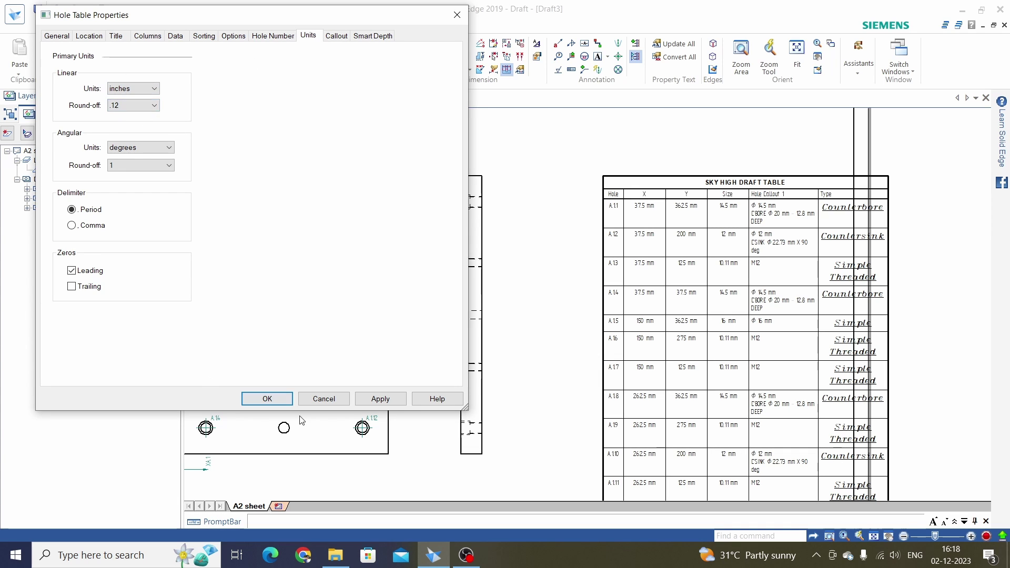
pyautogui.click(381, 399)
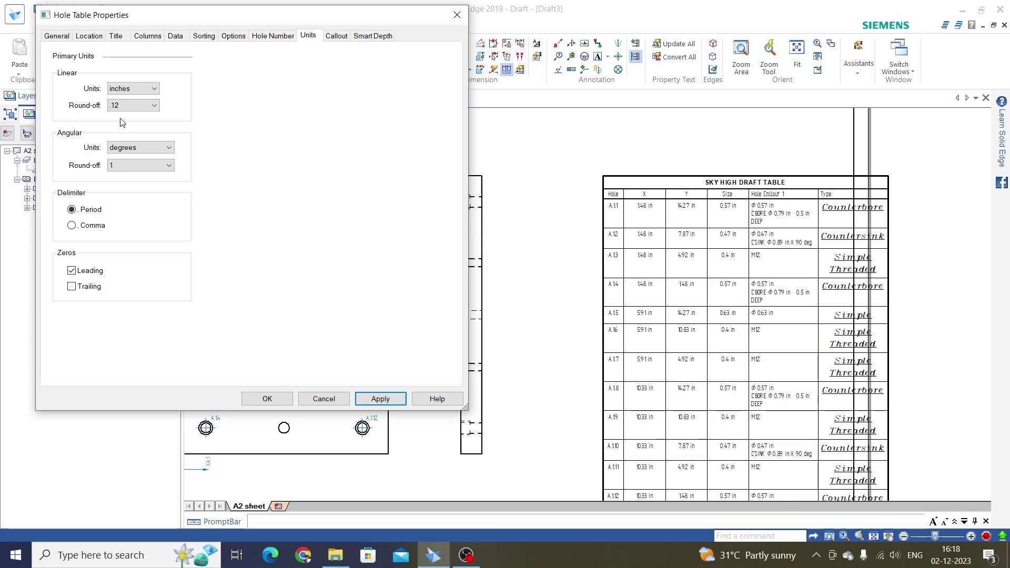
pyautogui.click(154, 106)
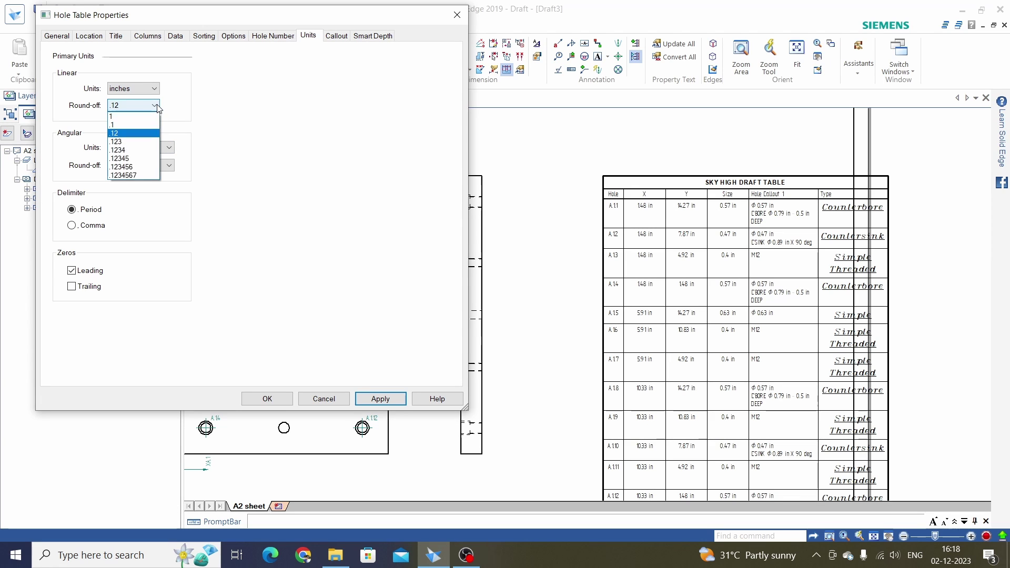
pyautogui.click(121, 142)
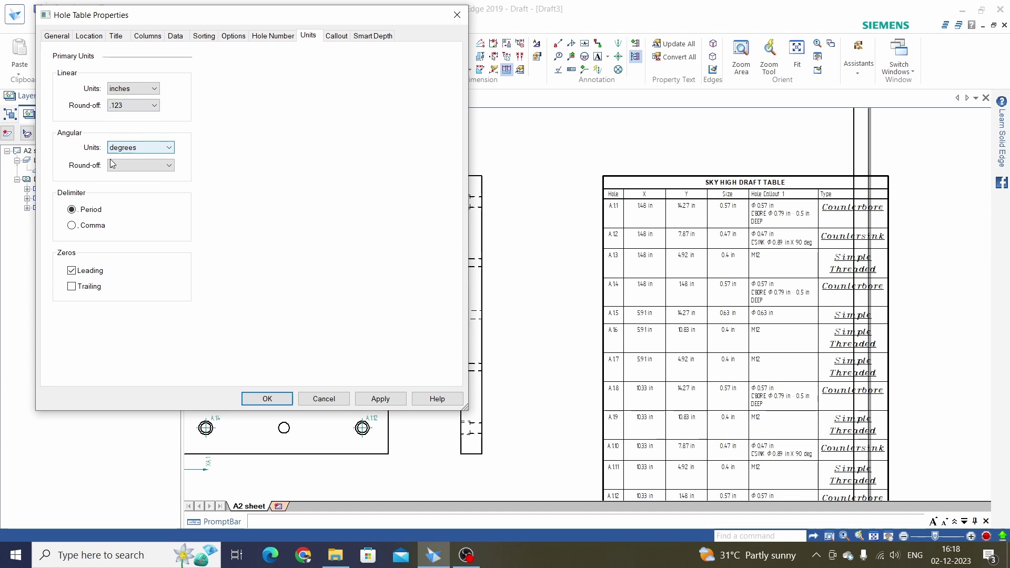
pyautogui.click(387, 401)
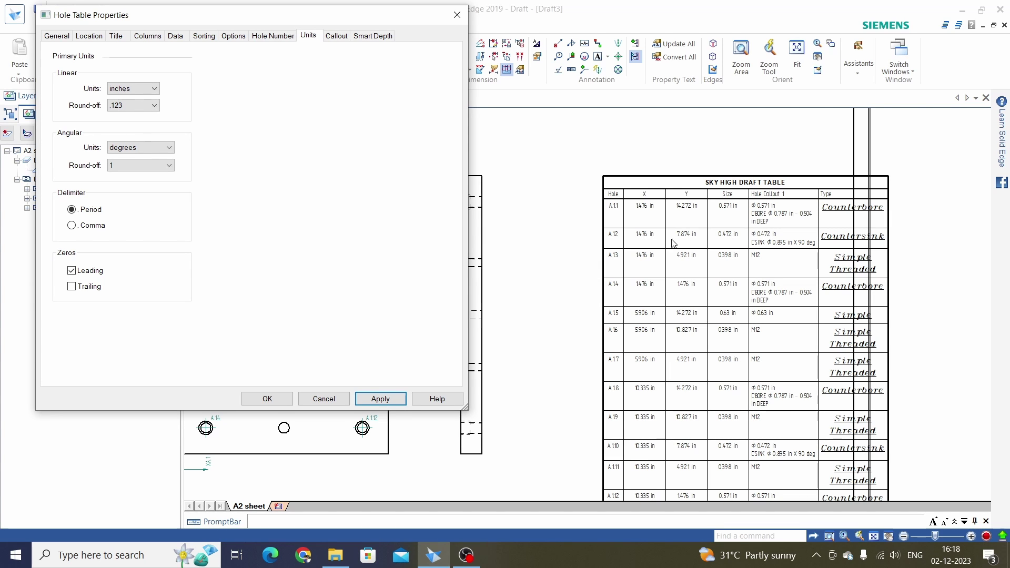
# - Try the linear round-offs .12 and .1234567 in inches on the hole table, applying each one
pyautogui.click(156, 106)
pyautogui.click(122, 134)
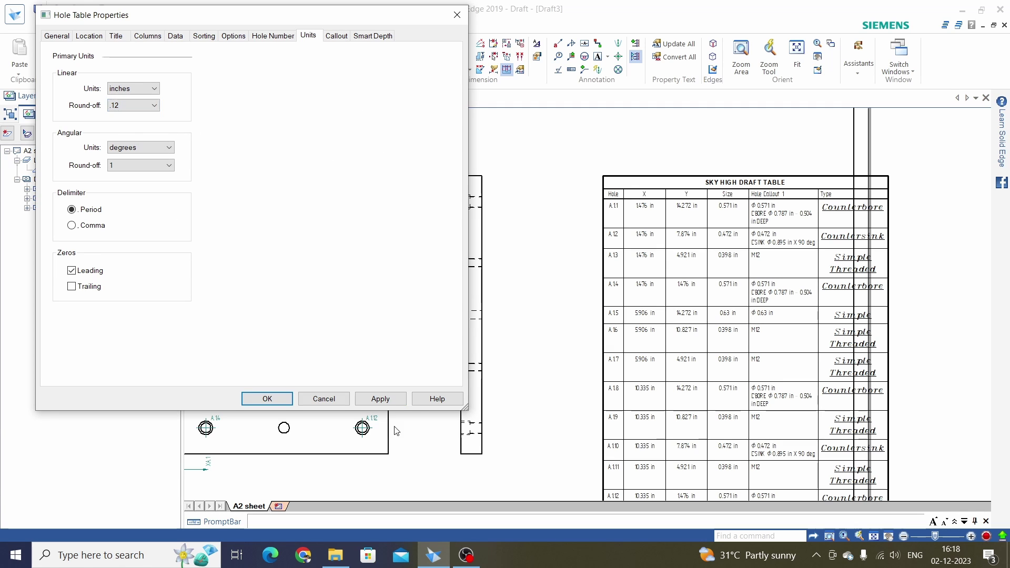
pyautogui.click(382, 399)
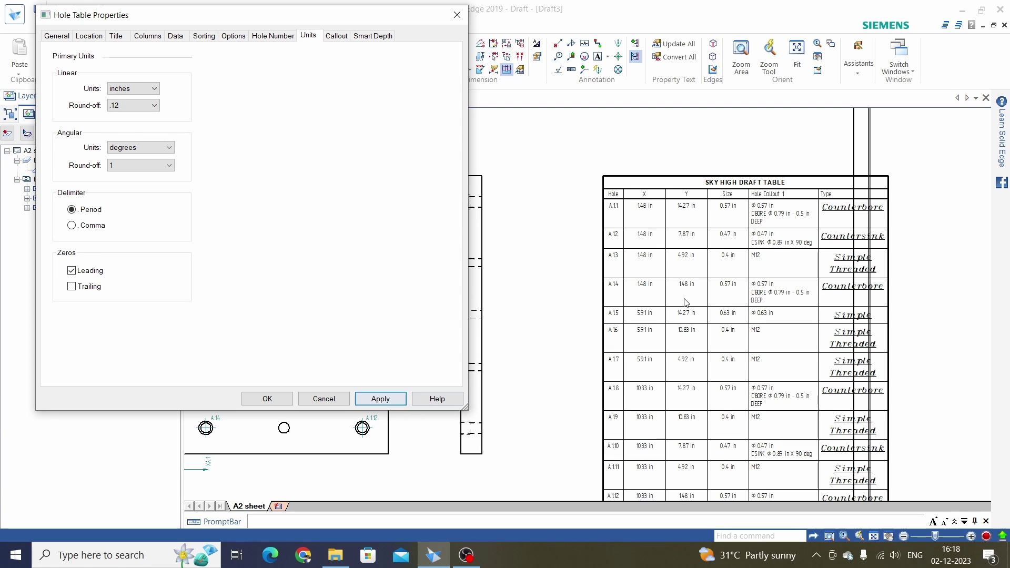
pyautogui.click(153, 106)
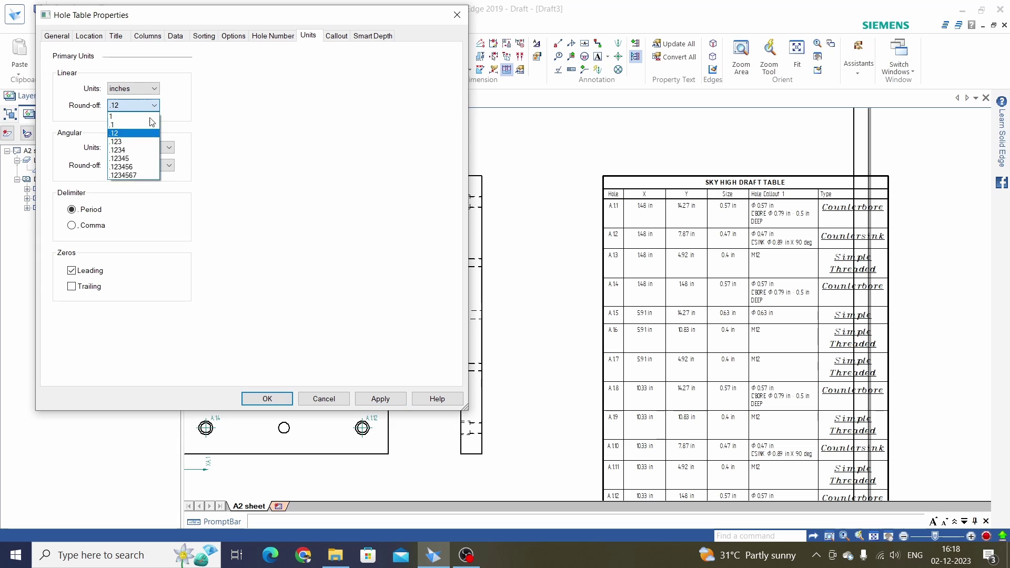
pyautogui.click(126, 178)
pyautogui.click(370, 402)
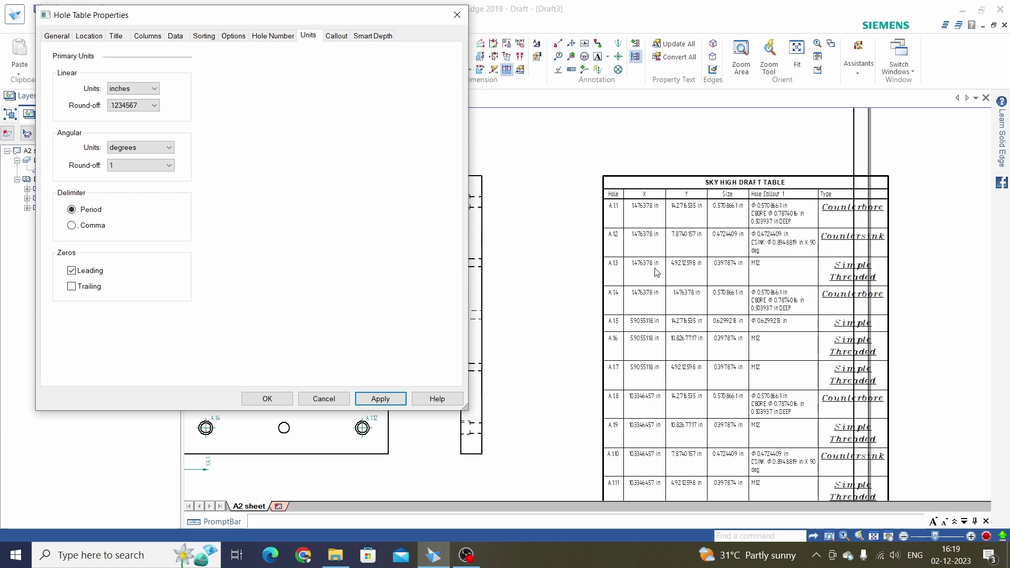
# - Set the hole table's linear units to mm with a .12 round-off, and apply the unit settings
pyautogui.click(155, 106)
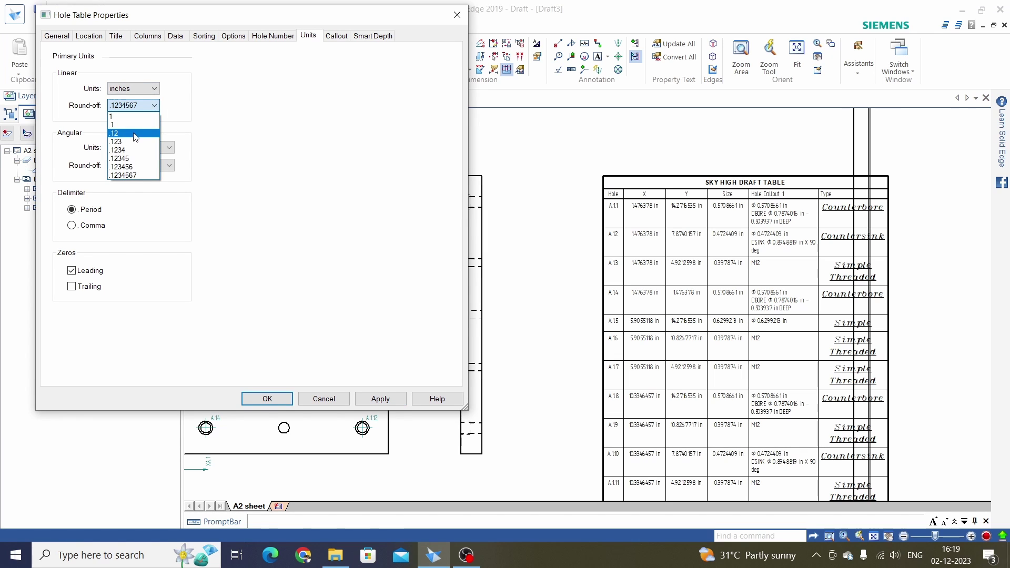
pyautogui.click(136, 134)
pyautogui.click(155, 88)
pyautogui.click(126, 105)
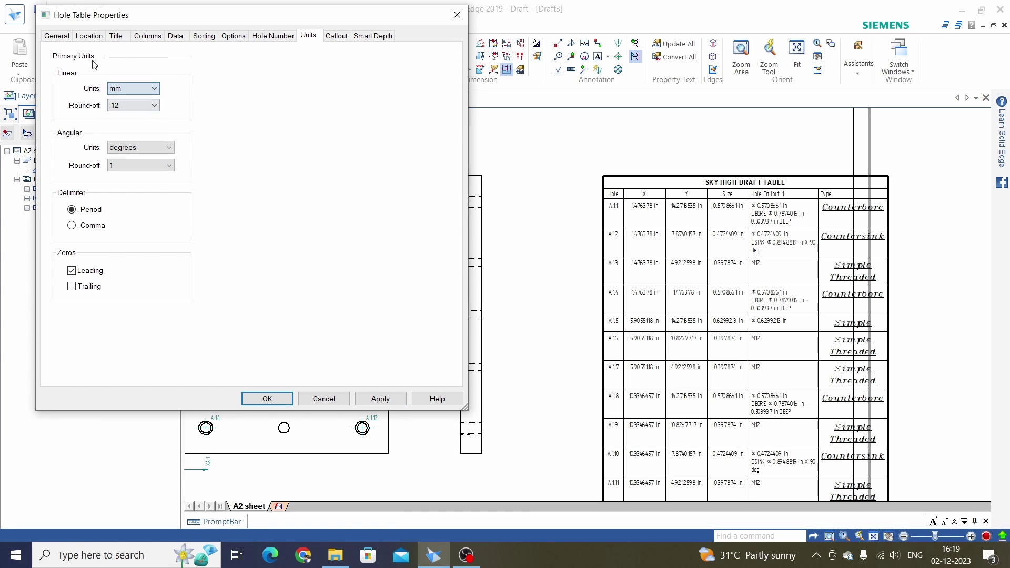
pyautogui.click(379, 399)
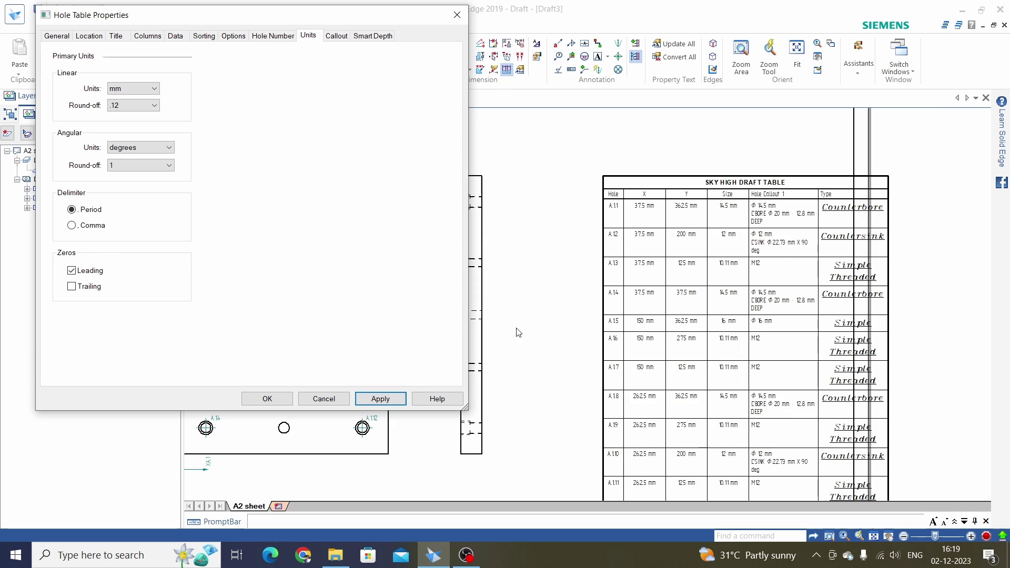
# - Review the callout and smart depth settings, and save the table properties over the existing SKY HIGH DRAFT TABLE settings
pyautogui.click(336, 37)
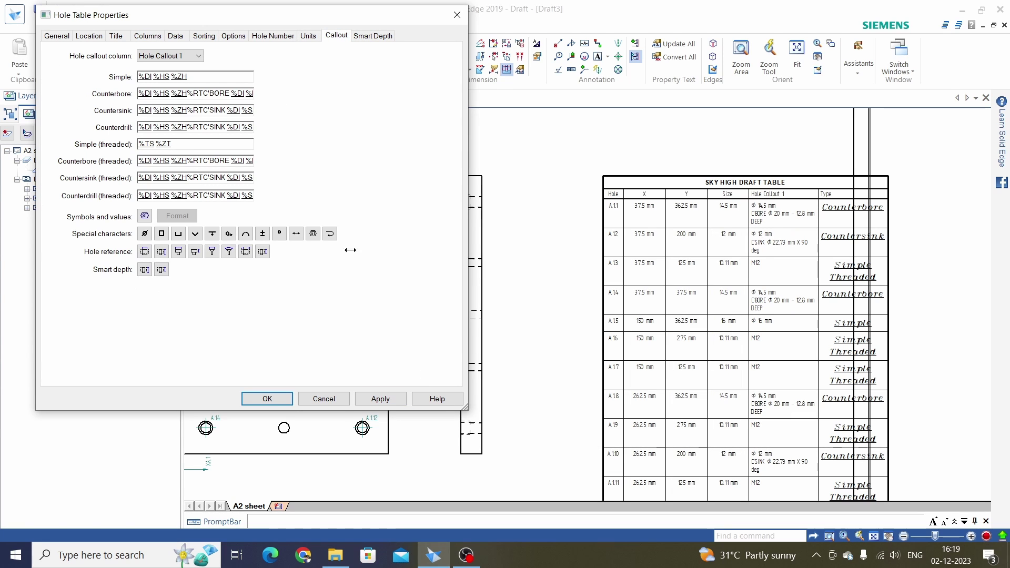
pyautogui.click(377, 36)
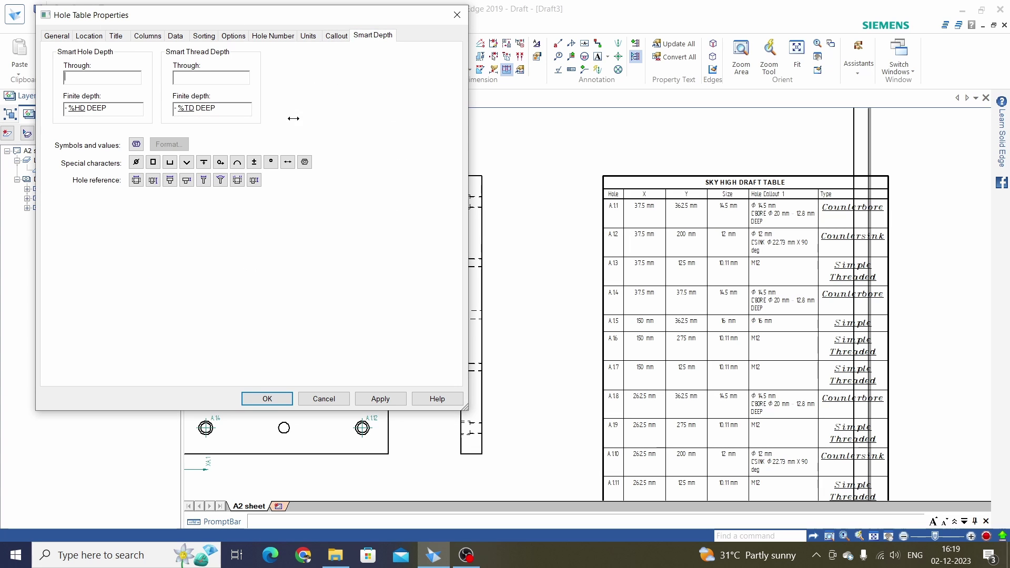
pyautogui.hotkey('ctrl', 'Tab')
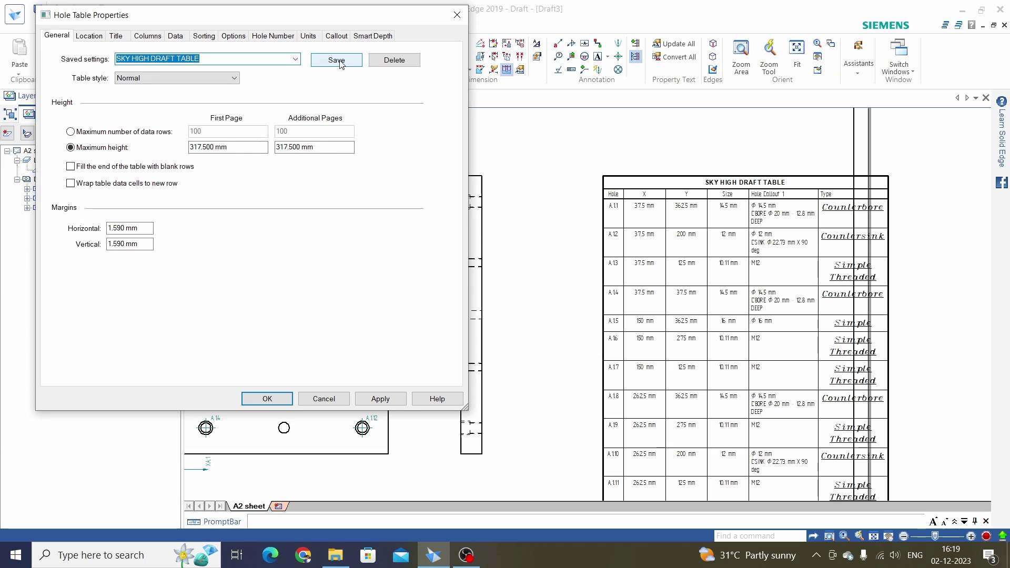
pyautogui.click(338, 60)
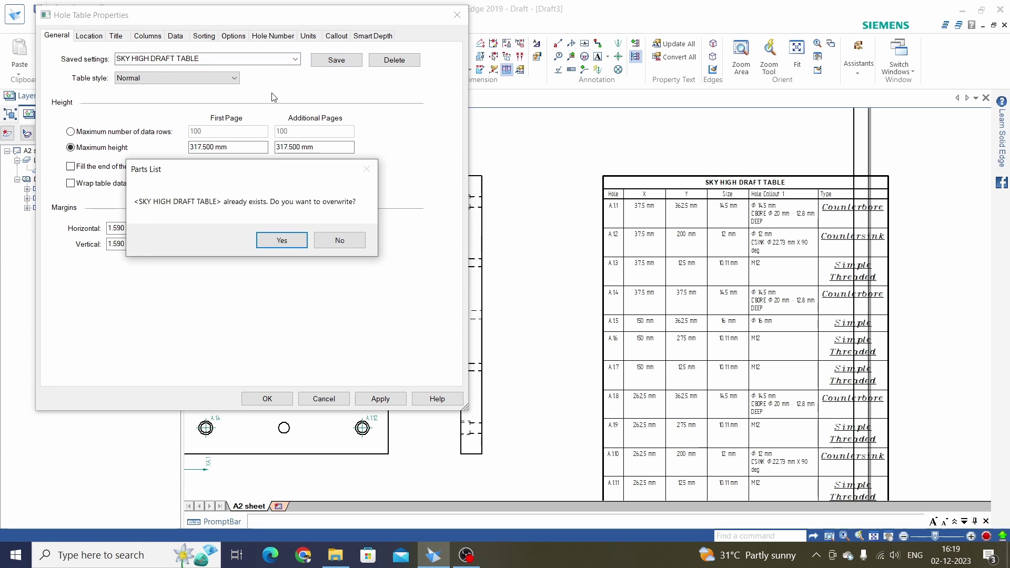
pyautogui.click(273, 243)
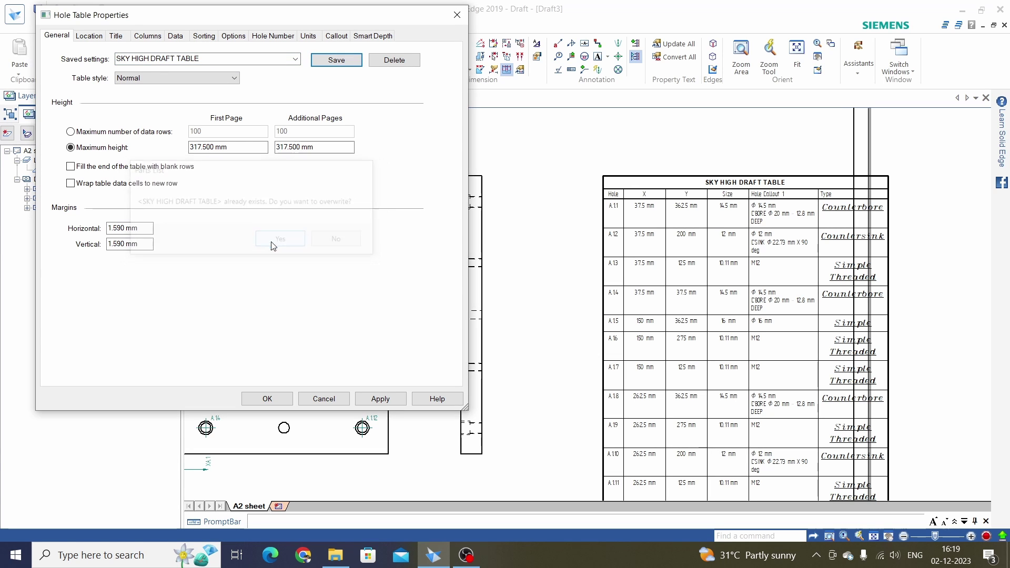
pyautogui.click(268, 399)
# - Delete the existing SKY HIGH DRAFT TABLE hole table from the sheet
pyautogui.scroll(-3, 545, 285)
pyautogui.scroll(5, 542, 237)
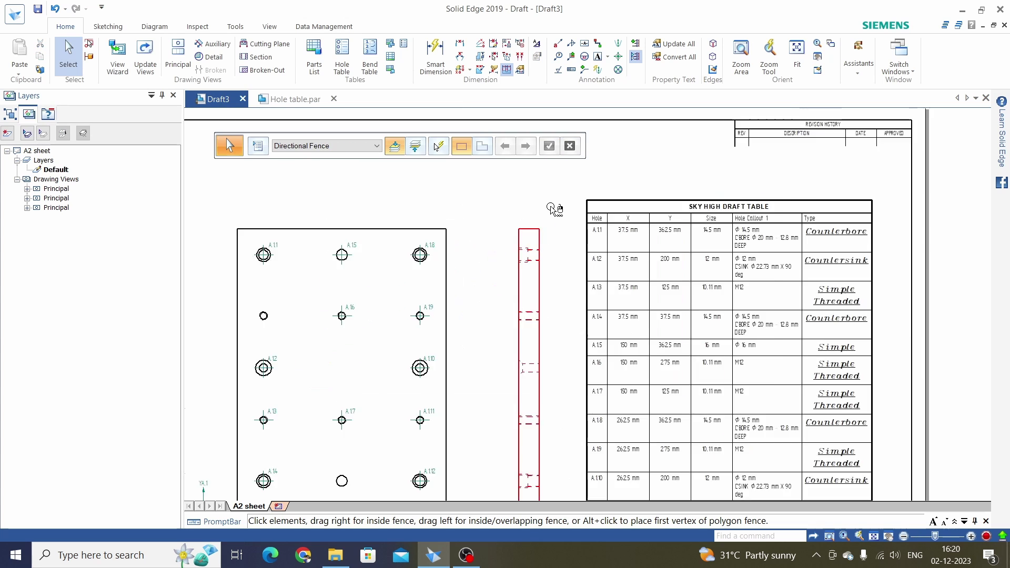
pyautogui.click(595, 204)
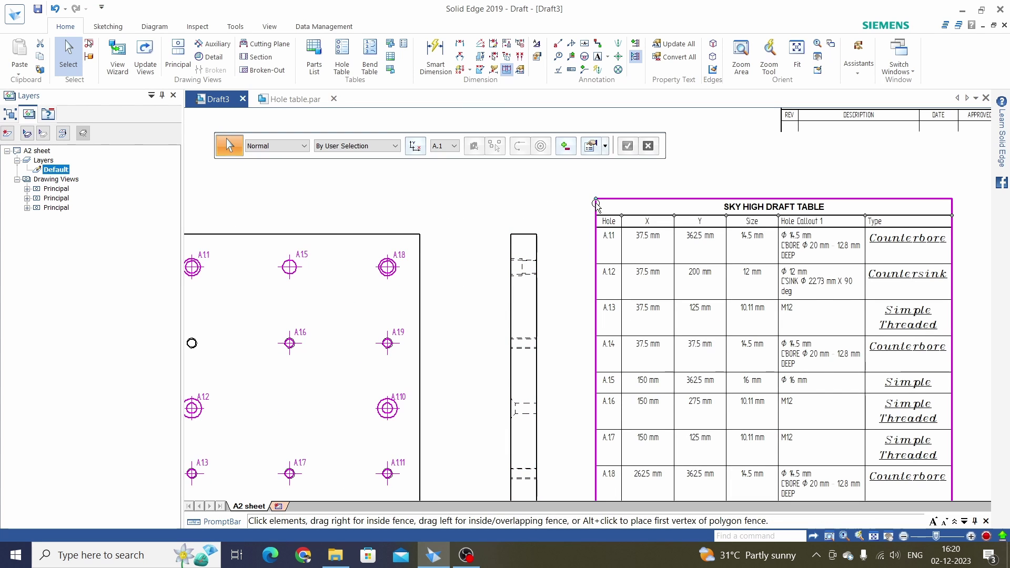
pyautogui.press('Delete')
pyautogui.scroll(-4, 595, 205)
pyautogui.scroll(3, 596, 205)
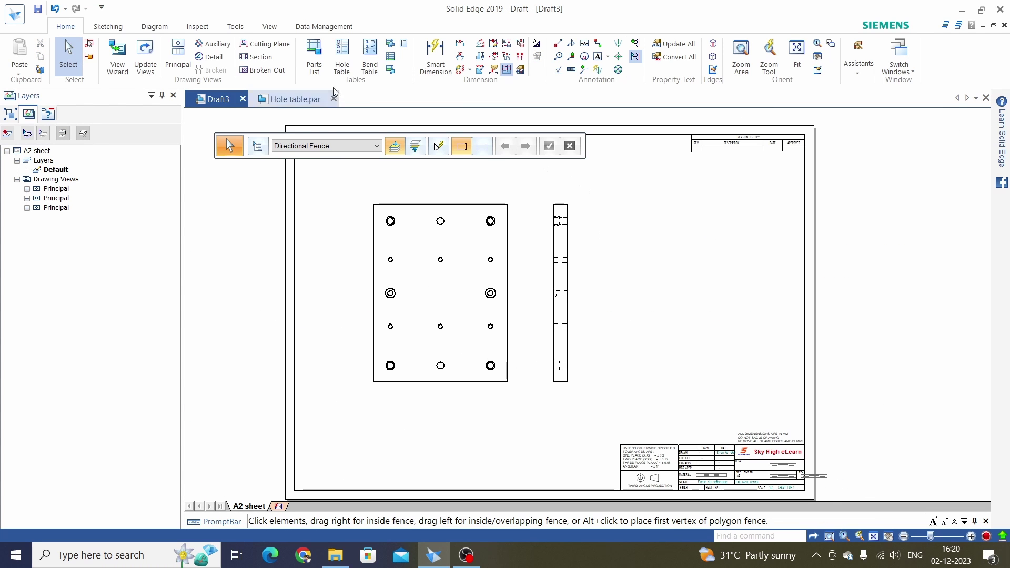
# - Start a new hole table by drawing view and define its X and Y origin at the front view's lower-left corner
pyautogui.click(342, 63)
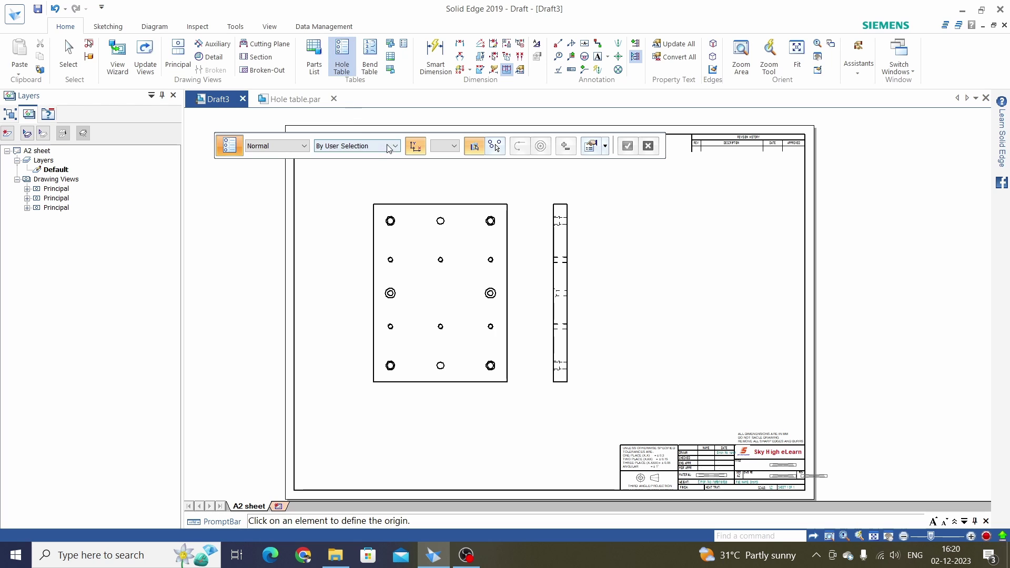
pyautogui.click(360, 146)
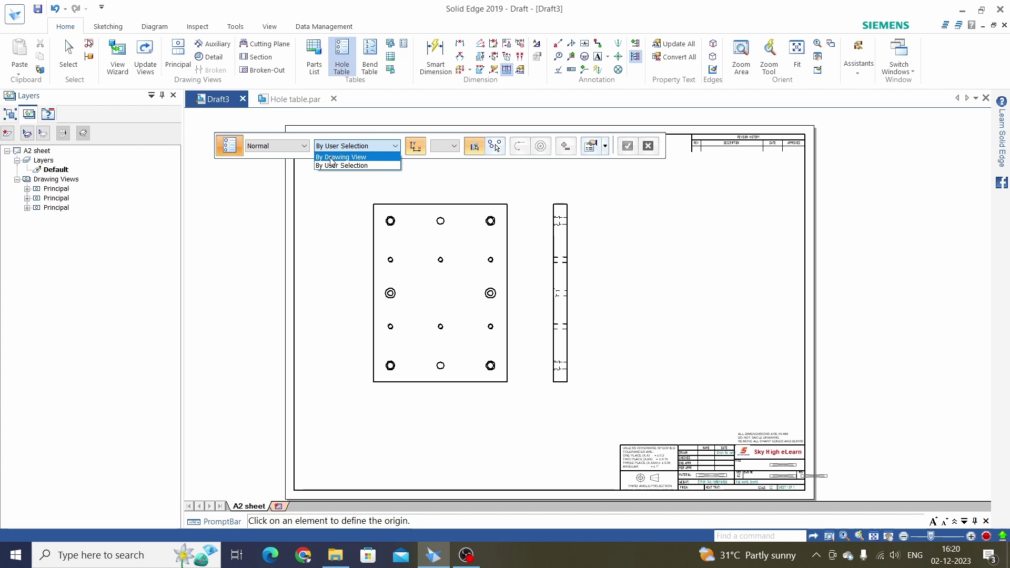
pyautogui.click(330, 158)
pyautogui.scroll(1, 358, 433)
pyautogui.scroll(1, 358, 433)
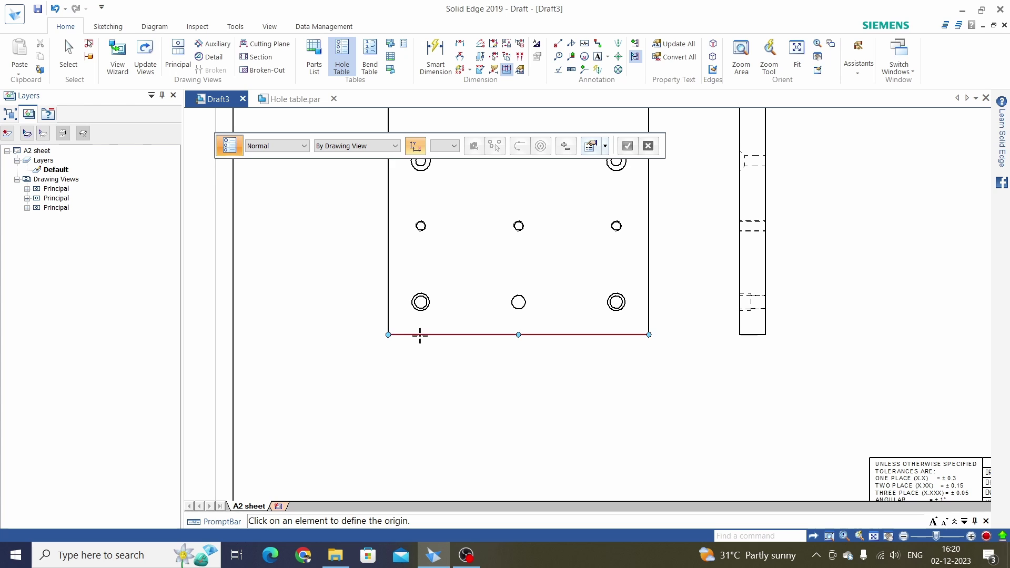
pyautogui.click(320, 348)
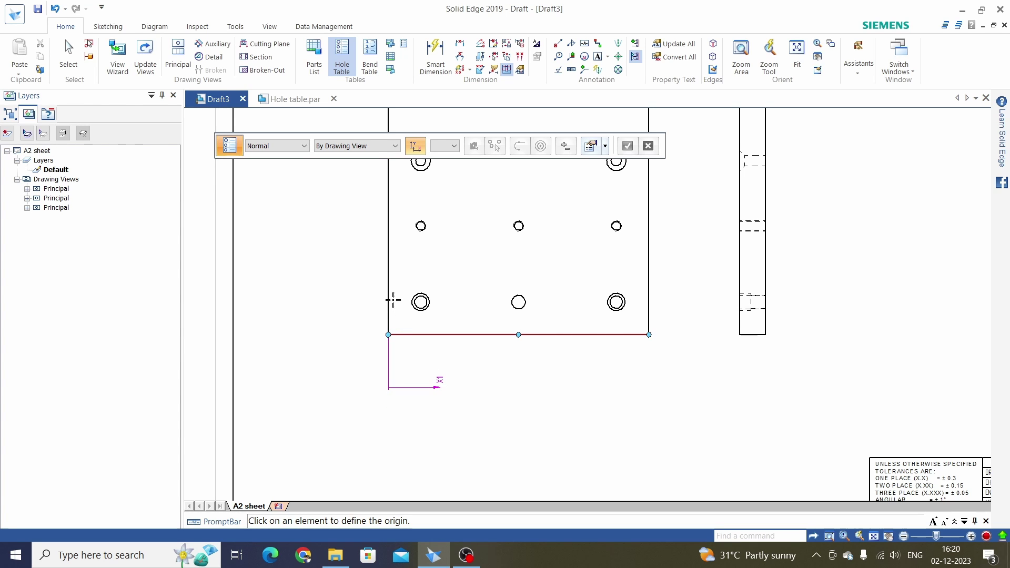
pyautogui.click(299, 310)
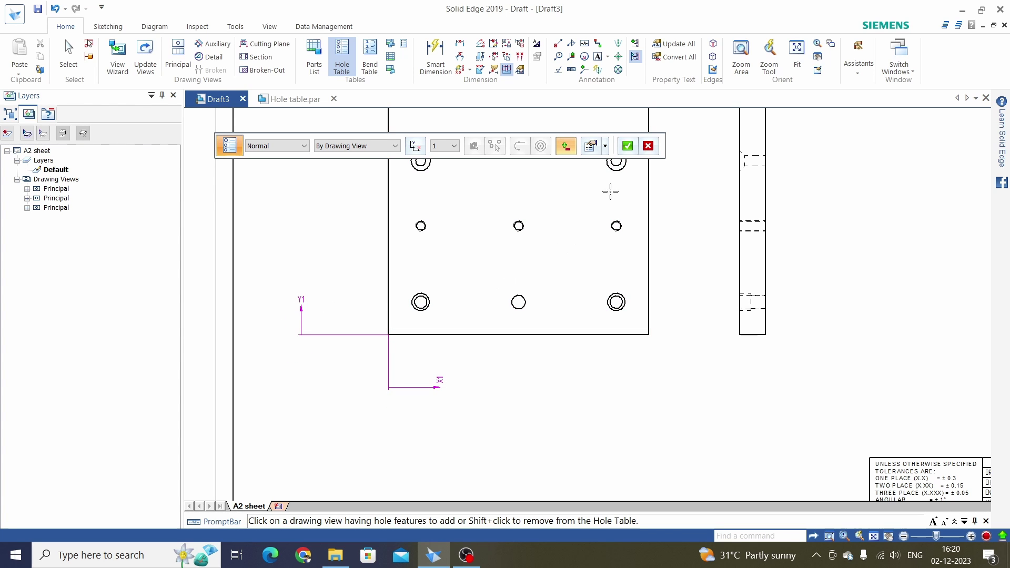
# - Place a hole table for the front view beside the side view, using the saved SKY HIGH DRAFT TABLE settings
pyautogui.scroll(-2, 601, 196)
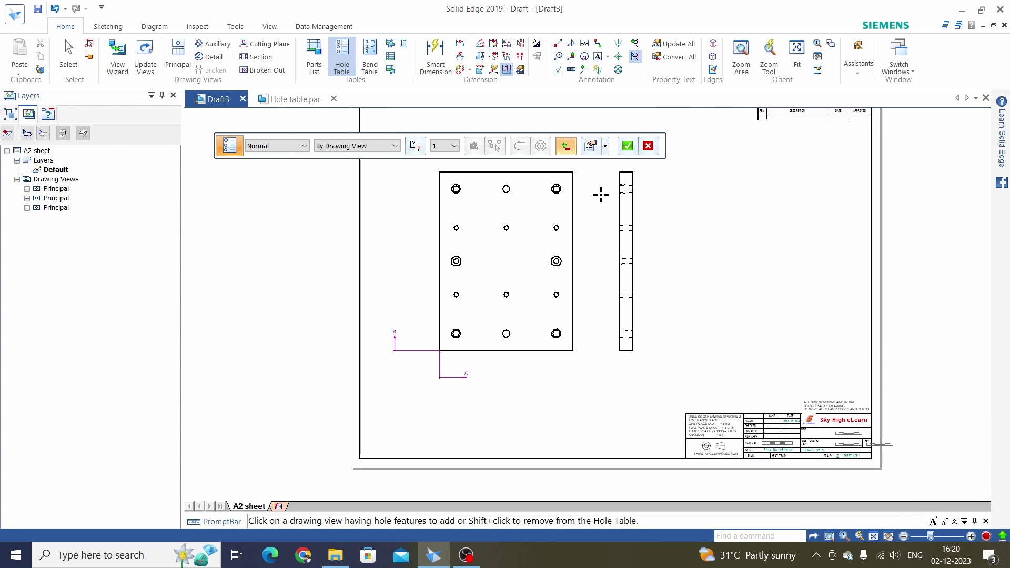
pyautogui.click(605, 147)
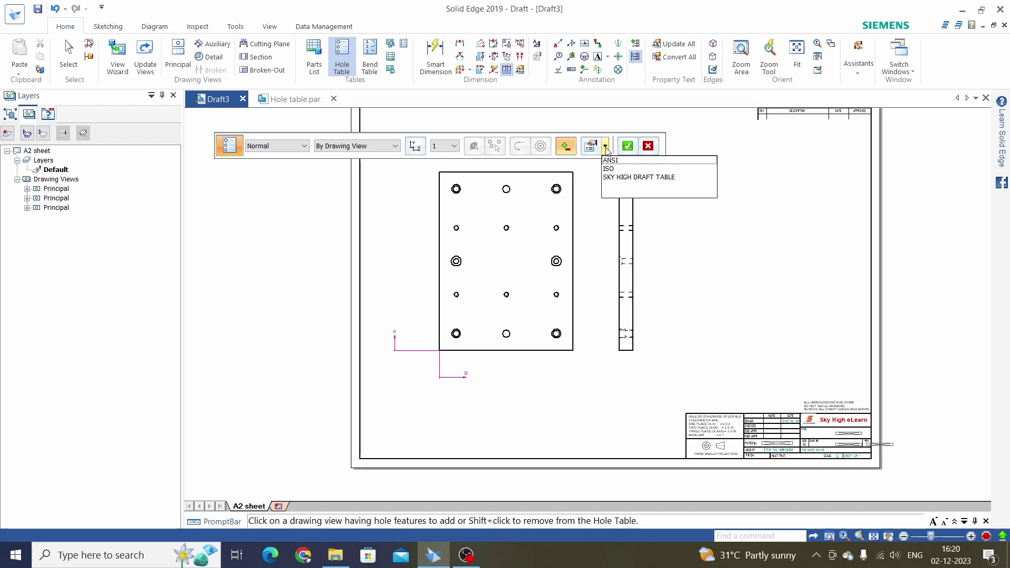
pyautogui.click(619, 179)
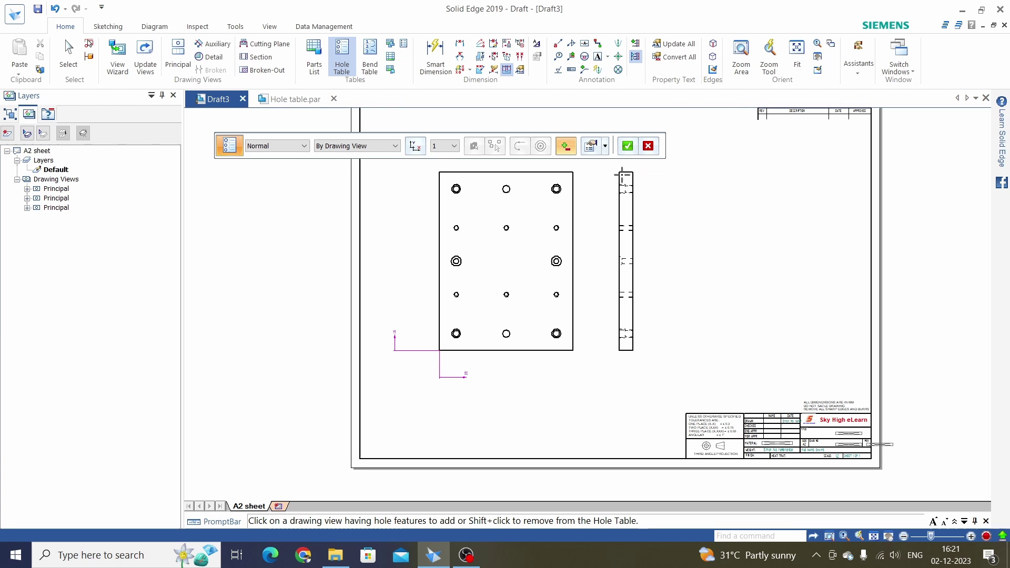
pyautogui.click(437, 255)
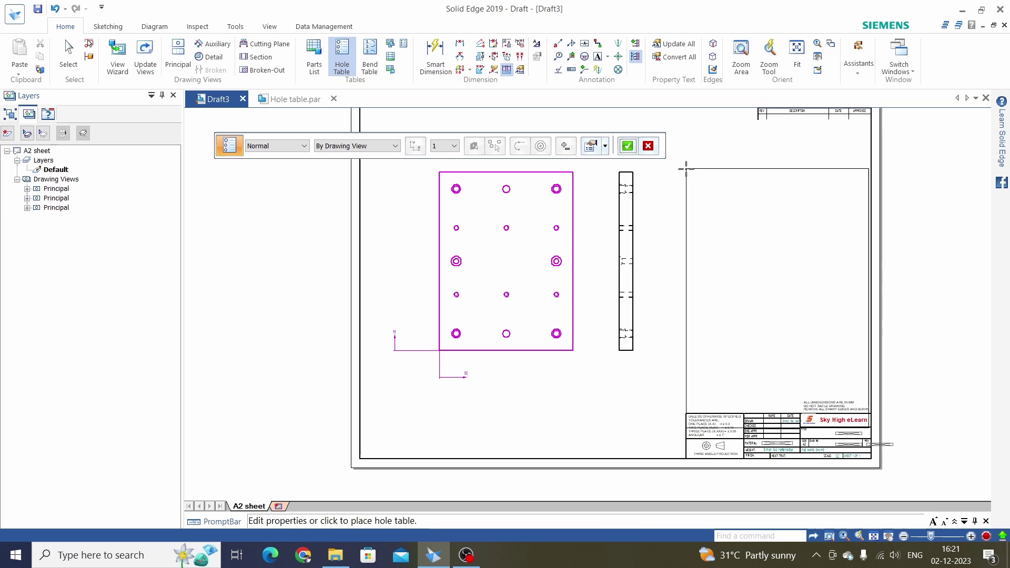
pyautogui.click(682, 127)
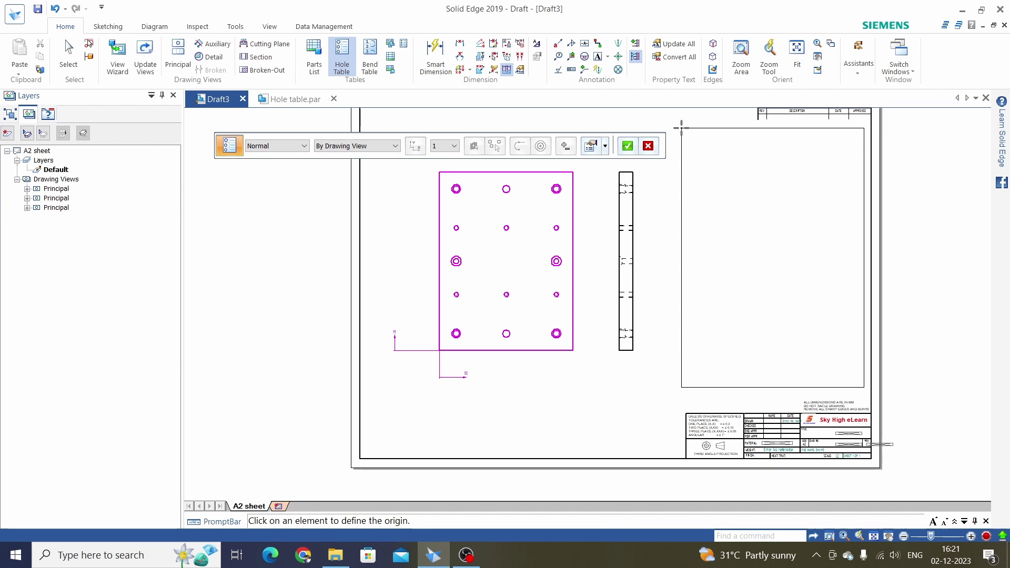
pyautogui.click(721, 163)
# - Examine the new hole table's numbering, coordinates, sizes, callouts and types against the hole labels in the front view
pyautogui.scroll(2, 785, 161)
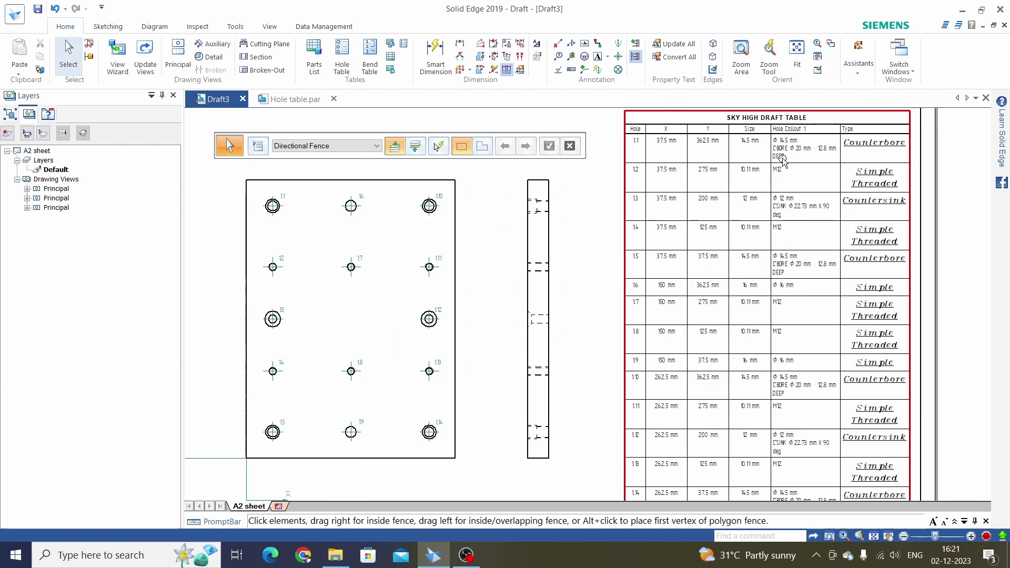
pyautogui.scroll(2, 773, 222)
pyautogui.scroll(-3, 747, 316)
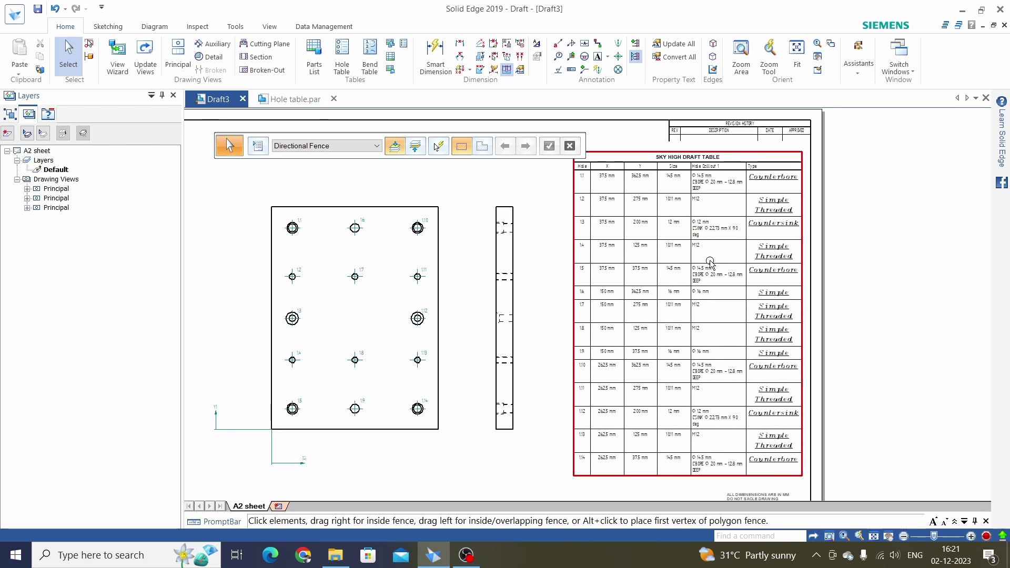
pyautogui.scroll(1, 710, 263)
pyautogui.scroll(-1, 711, 277)
pyautogui.scroll(2, 667, 209)
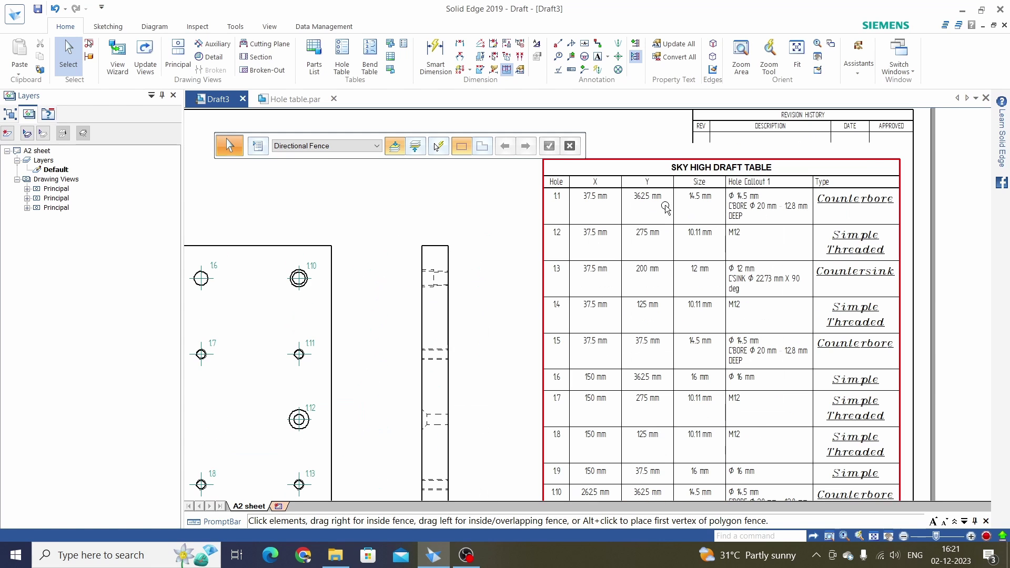
pyautogui.scroll(-2, 673, 266)
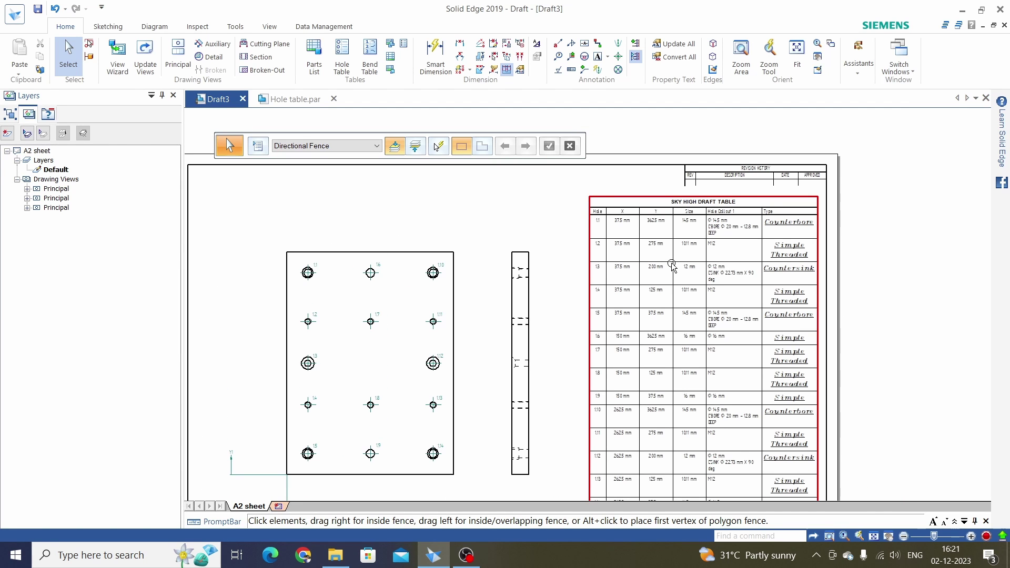
pyautogui.scroll(3, 673, 266)
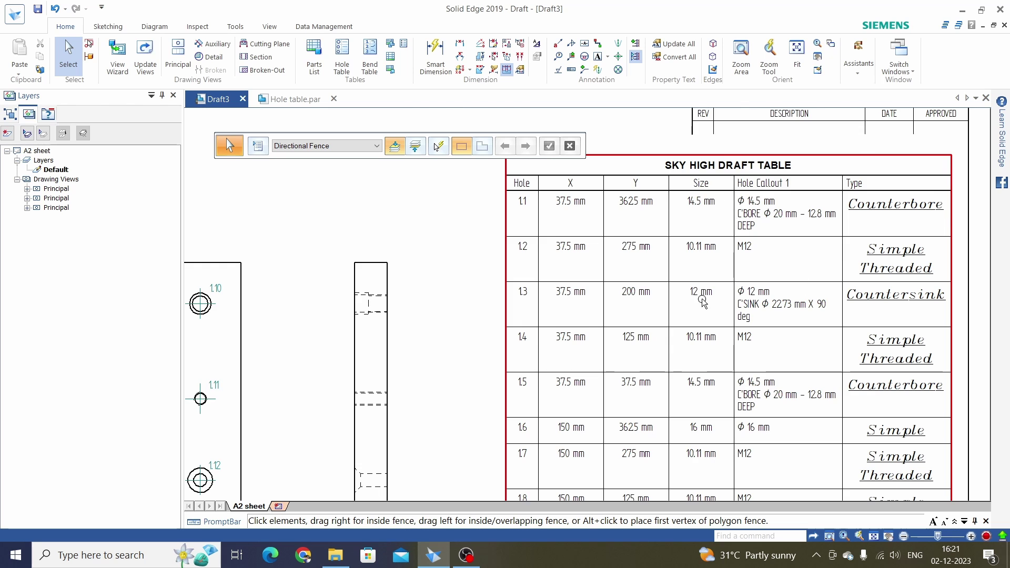
pyautogui.scroll(-4, 703, 303)
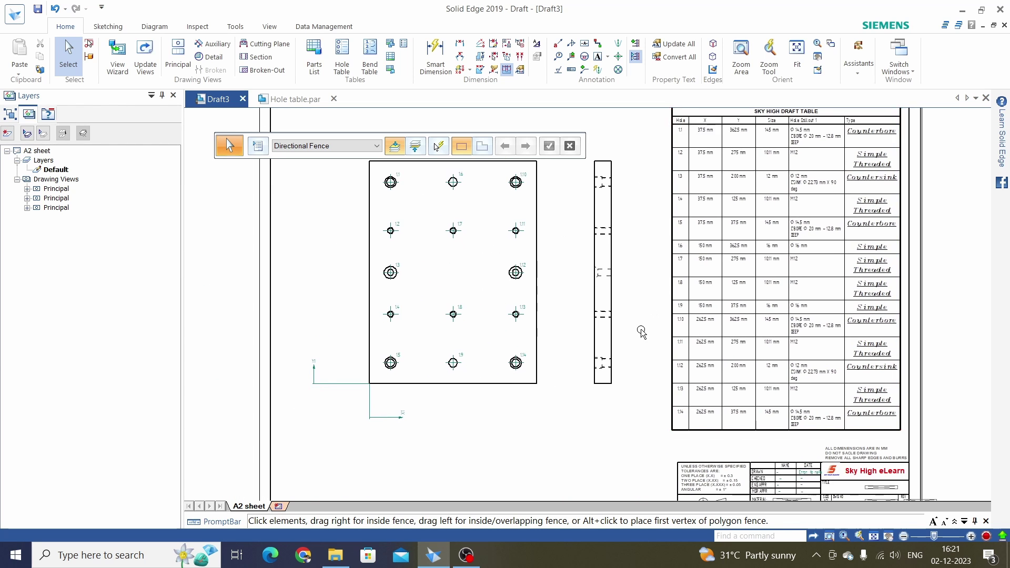
pyautogui.scroll(-1, 641, 332)
pyautogui.press('Escape')
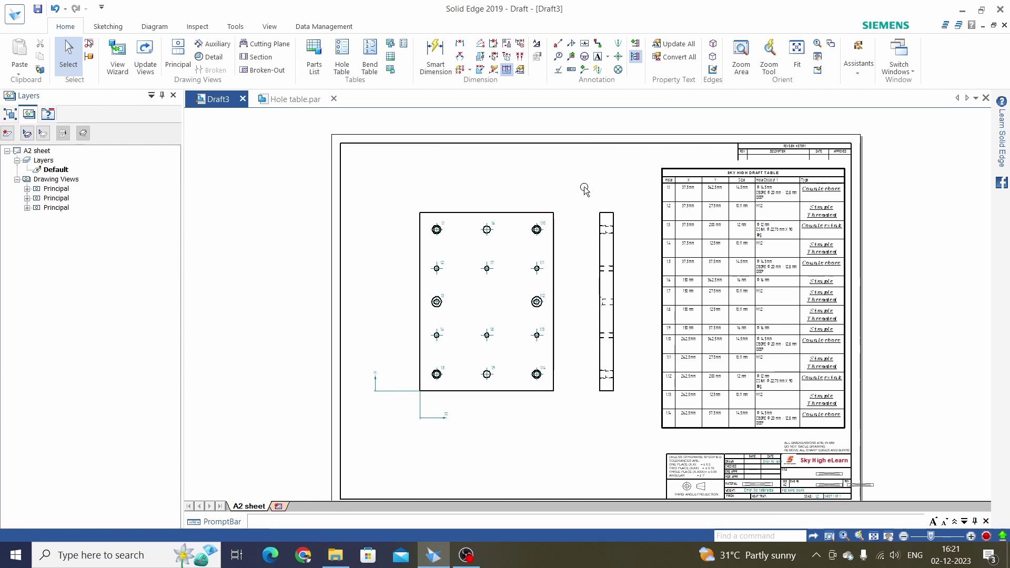